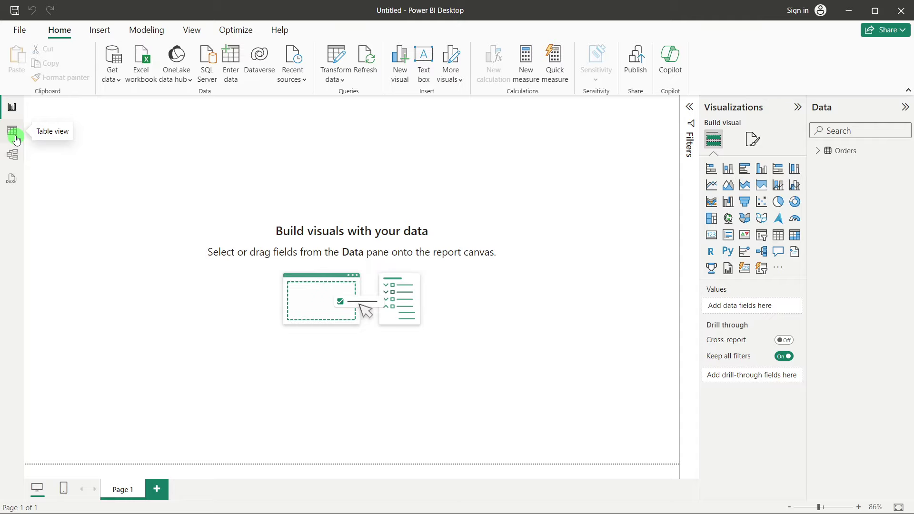
- Create a new calculated table from the table view and name it Date Table in its formula
left_click(13, 135)
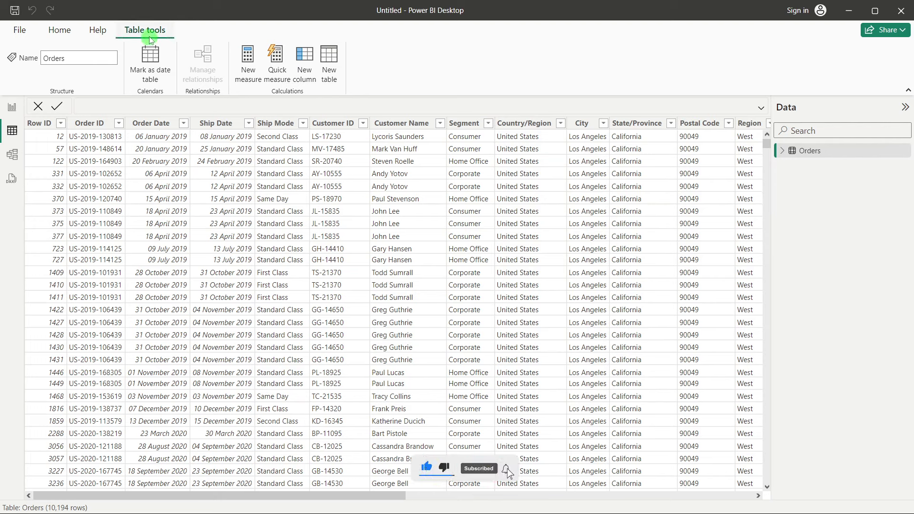
left_click(337, 67)
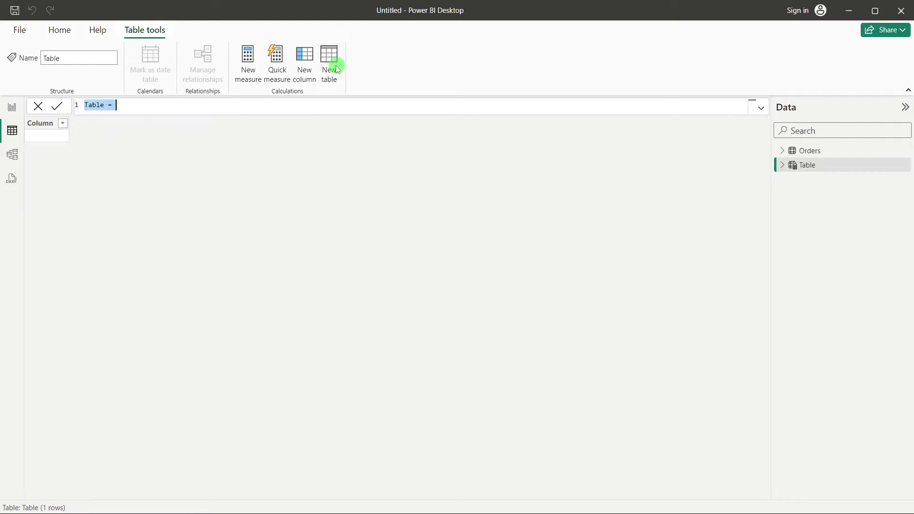
scroll(95, 109, "up", 2)
double_click(104, 109)
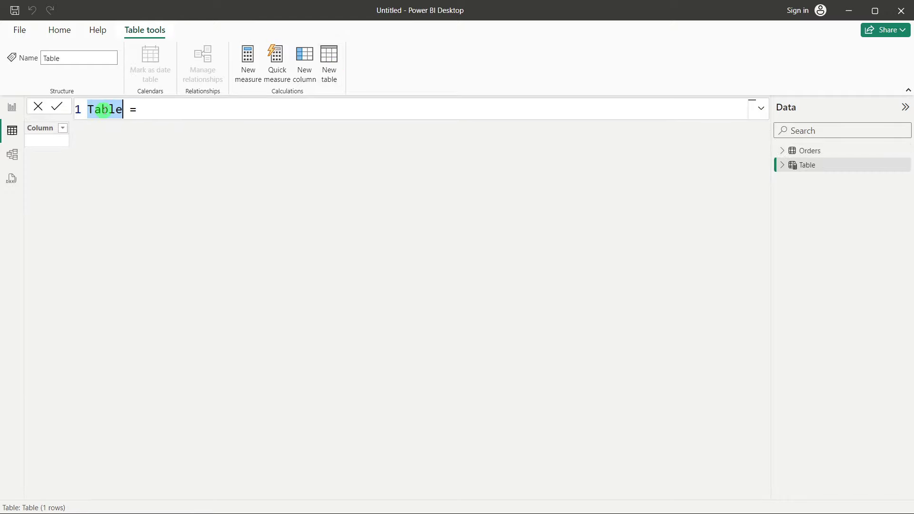
type("Date Table")
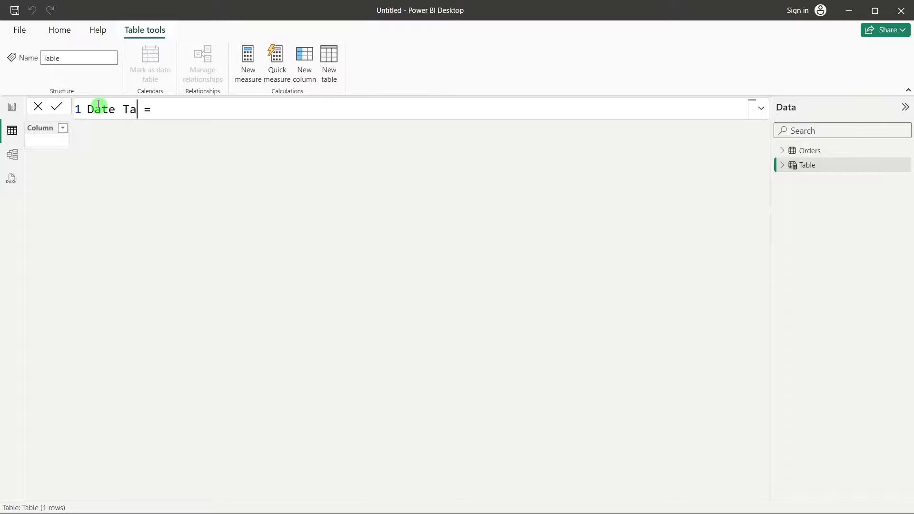
- Start the Date Table formula with the CALENDAR function and a nested MIN function for the start date
left_click(182, 113)
type("calen")
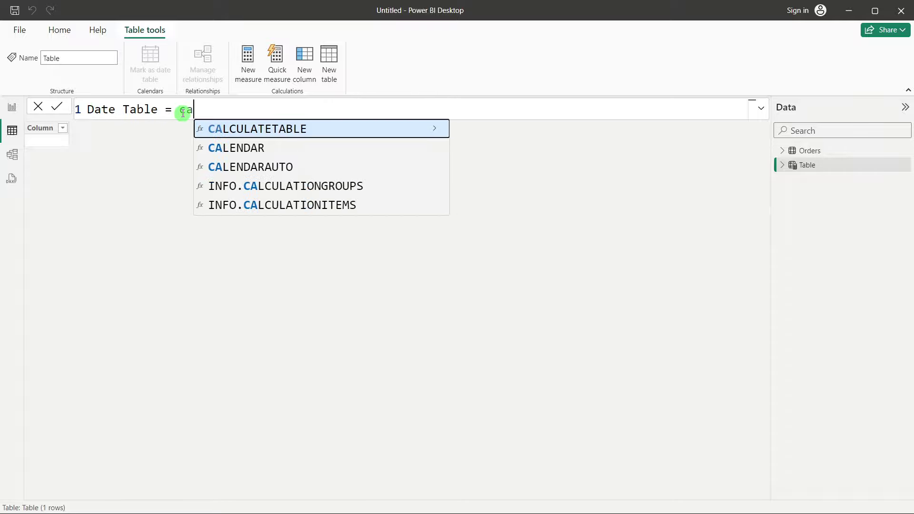
left_click(255, 128)
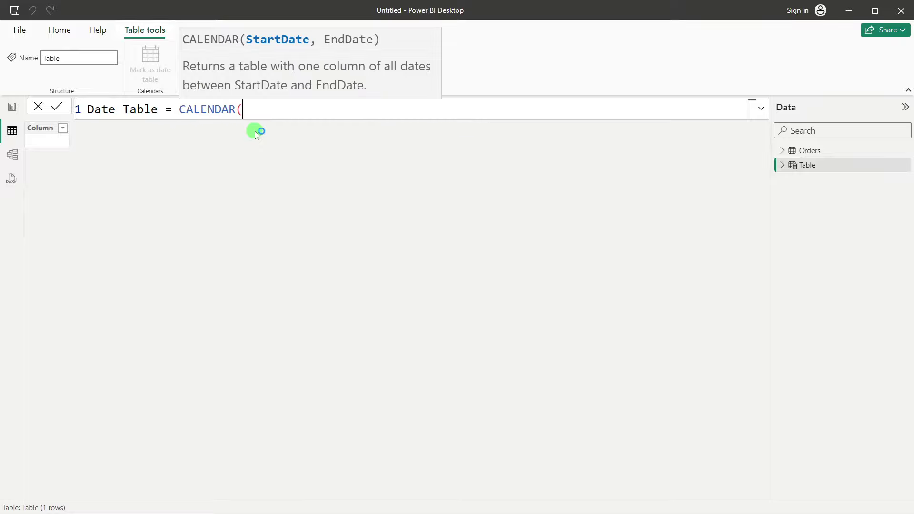
type("min")
key("Tab")
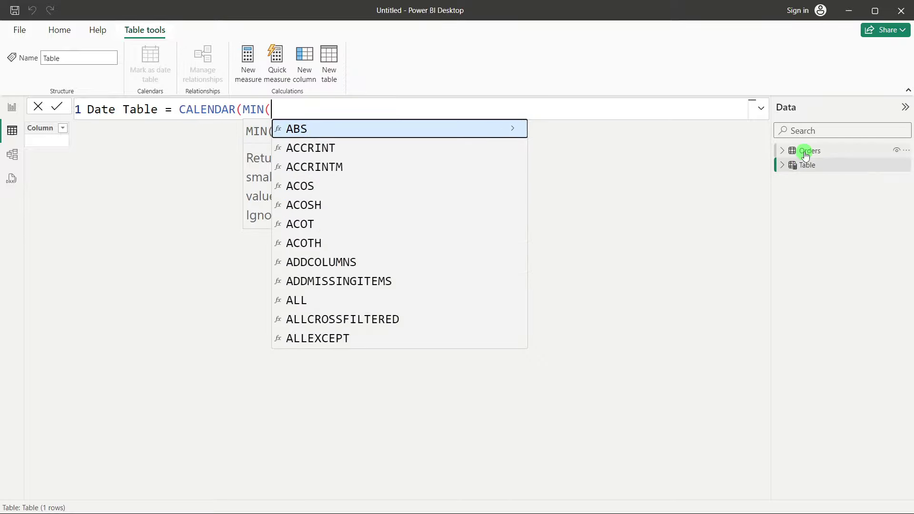
- Complete the calendar's start date as MIN(Orders[Order Date]), using the Order Date column of the Orders table
left_click(786, 152)
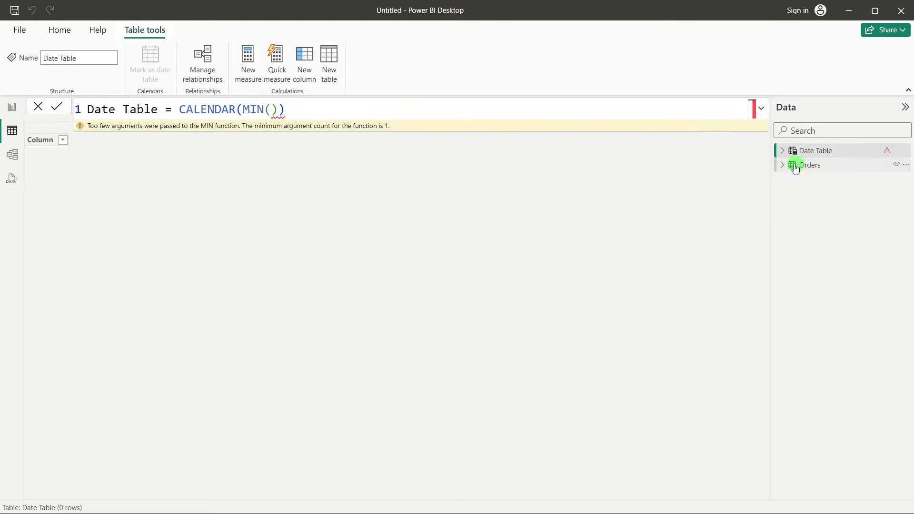
left_click(783, 165)
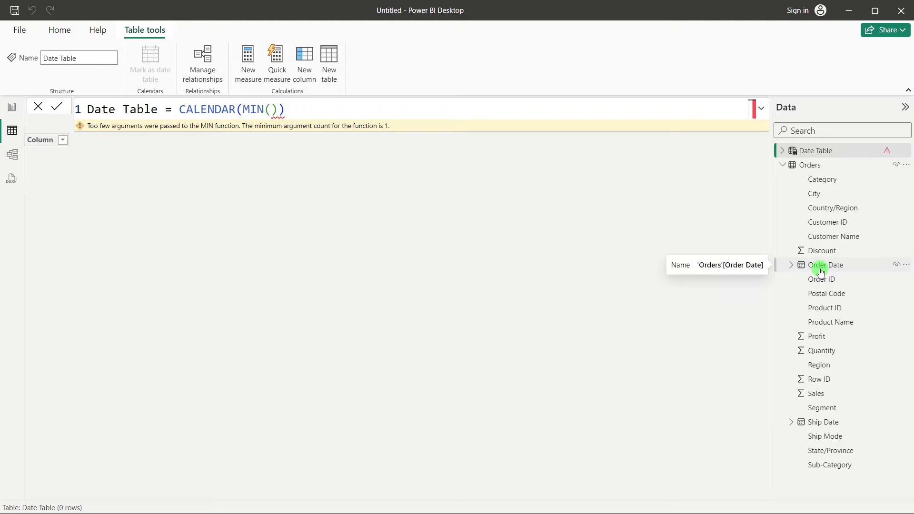
left_click(270, 109)
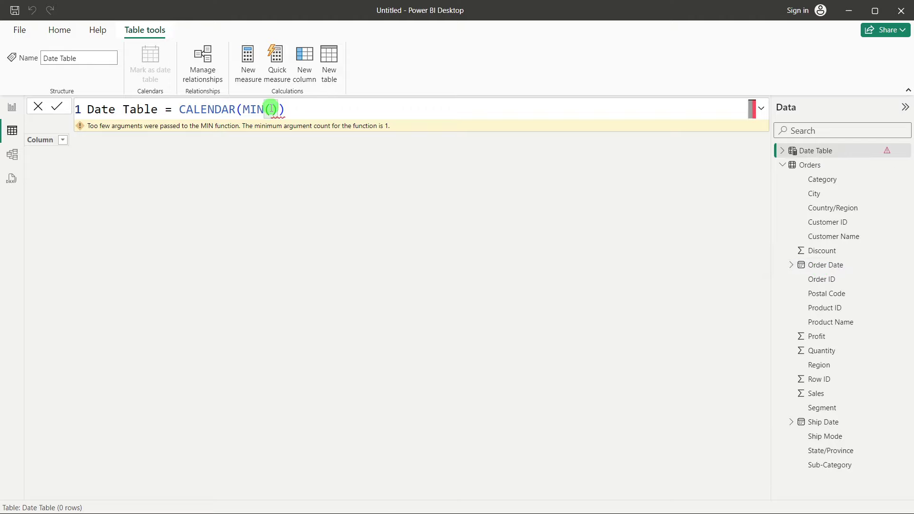
type("order")
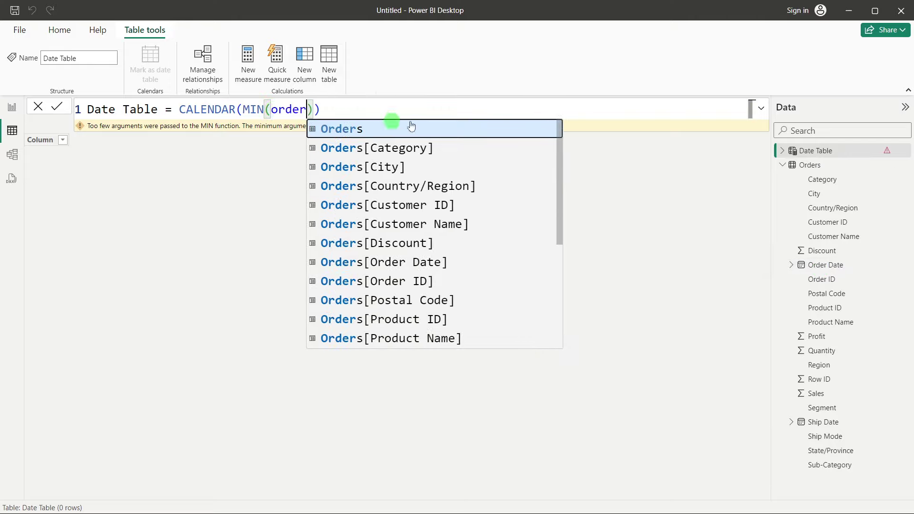
scroll(427, 180, "down", 4)
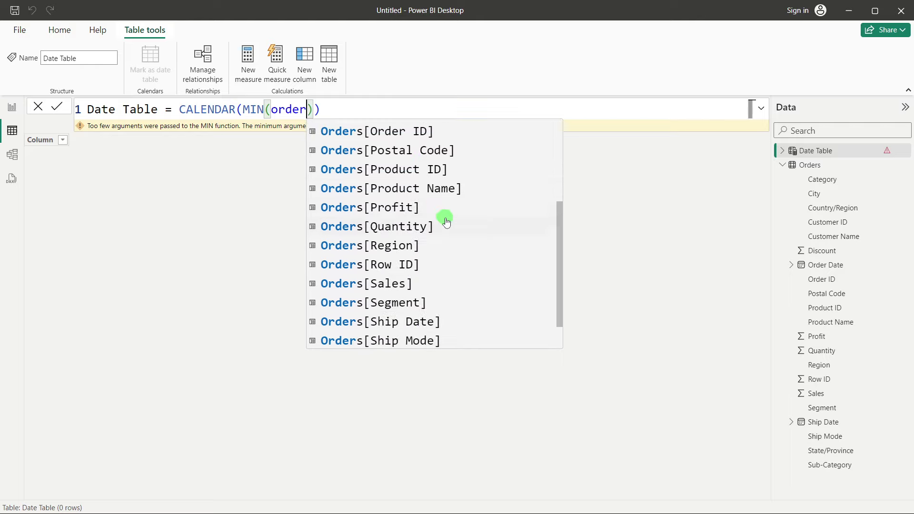
scroll(443, 247, "up", 1)
scroll(445, 249, "up", 1)
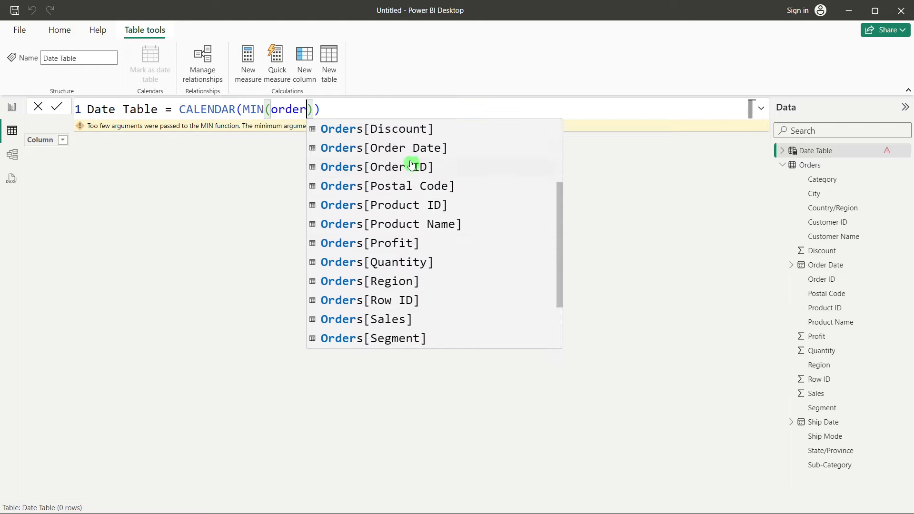
double_click(405, 147)
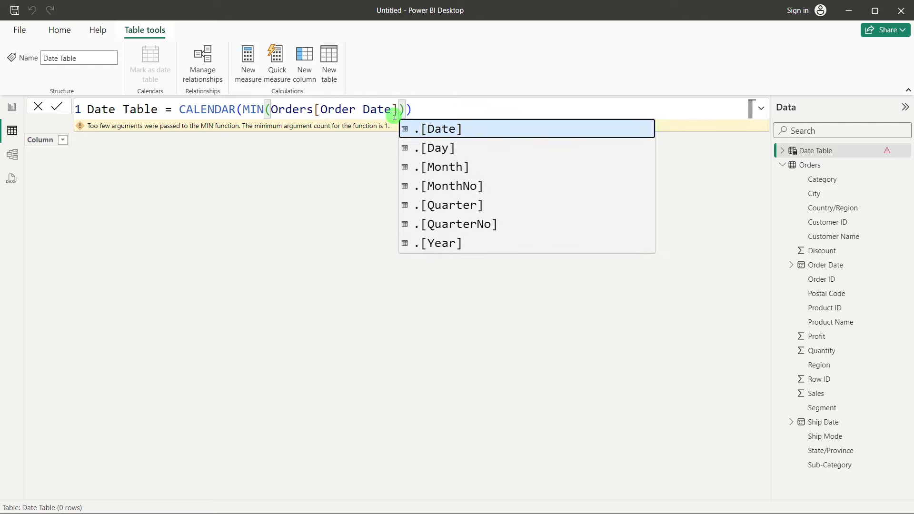
type("),")
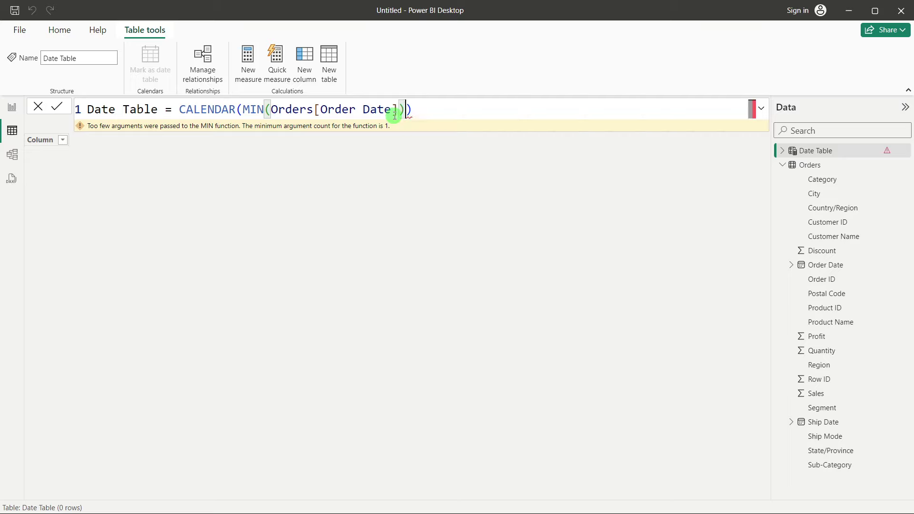
- Set the calendar's end date to MAX(Orders[Order Date]), close the CALENDAR function and commit the Date Table formula
type(" m")
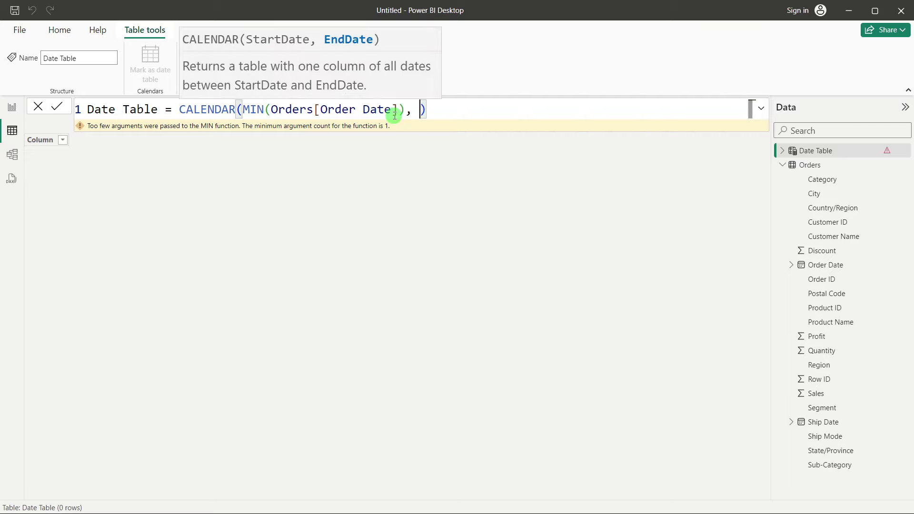
type("acq")
key("BackSpace")
key("BackSpace")
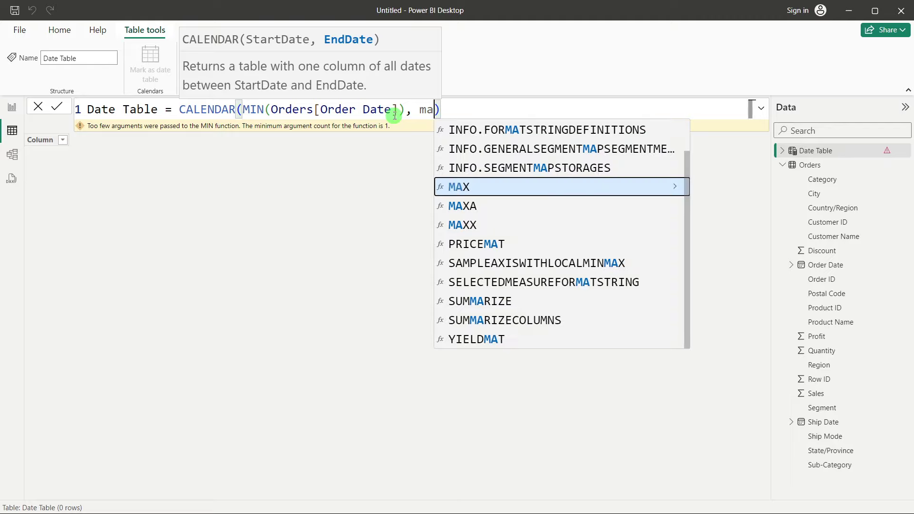
type("x")
key("Tab")
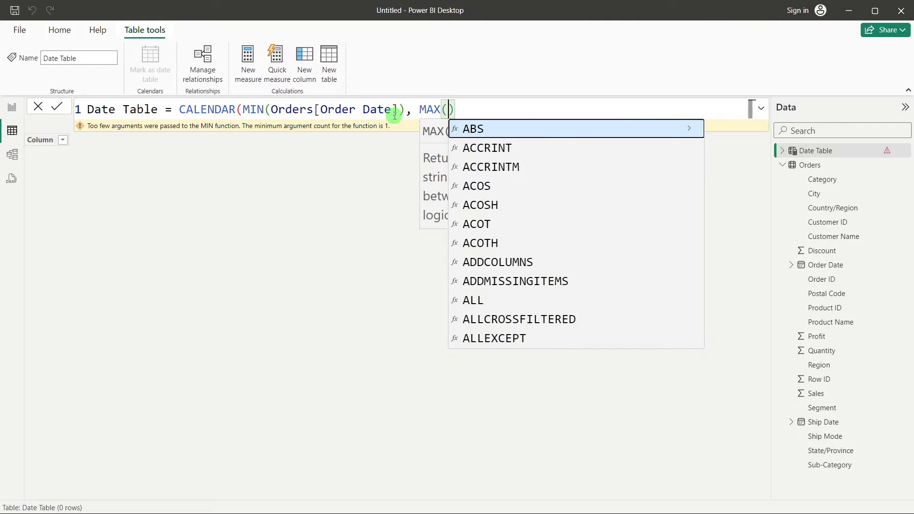
type("date")
scroll(652, 223, "down", 1)
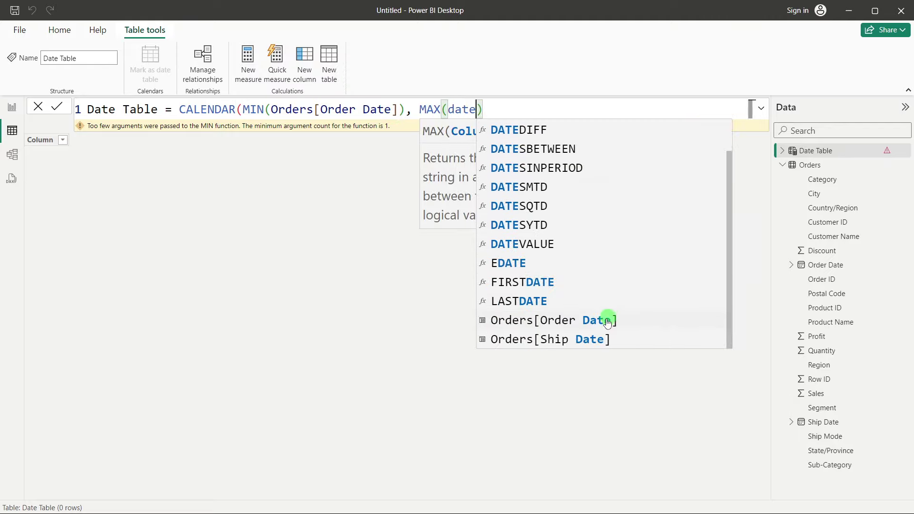
left_click(586, 319)
left_click(593, 110)
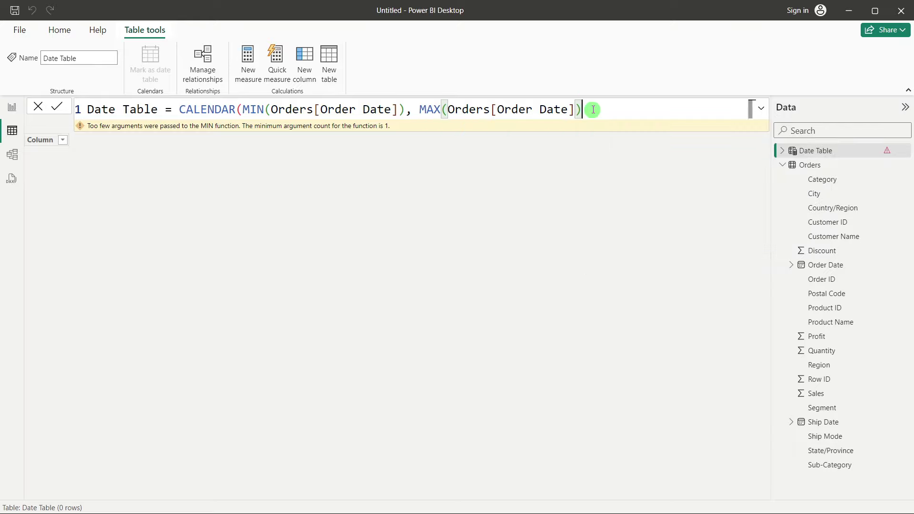
type(")")
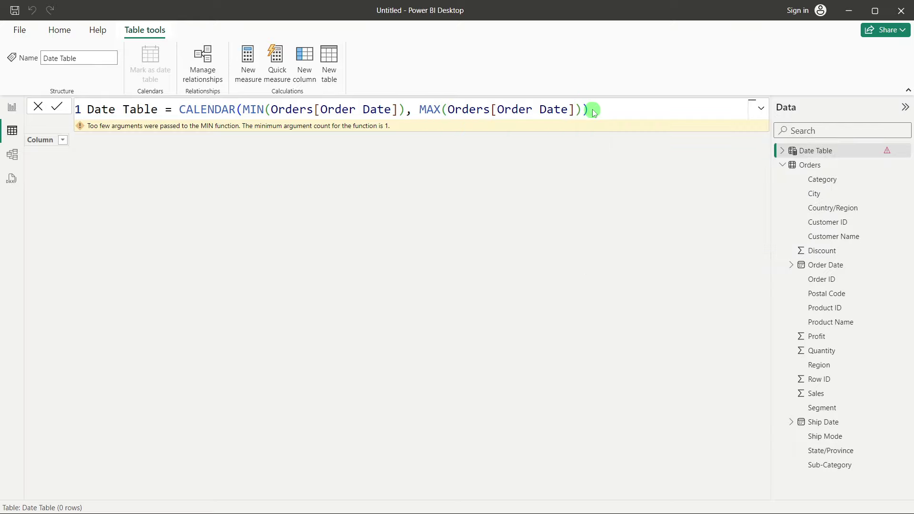
key("Return")
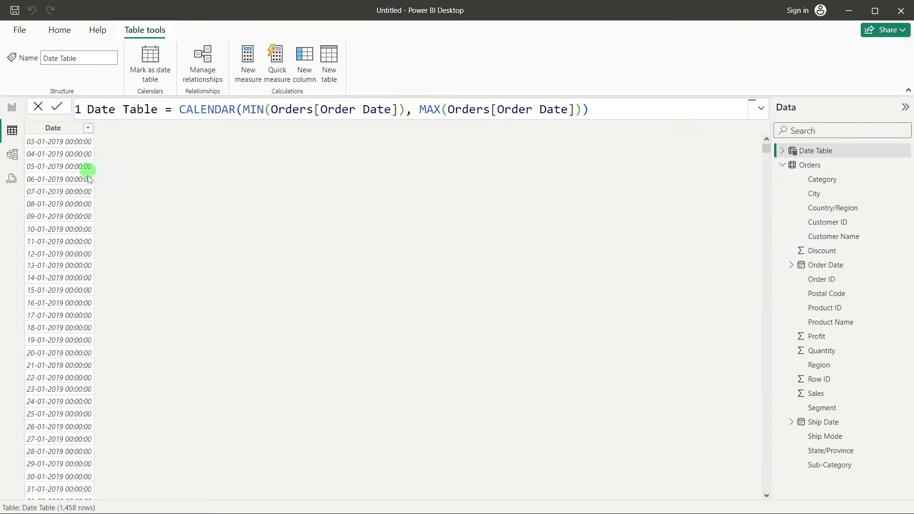
- Examine the Date column of the Date Table from its first row to its last row
scroll(130, 198, "down", 10)
scroll(81, 182, "up", 10)
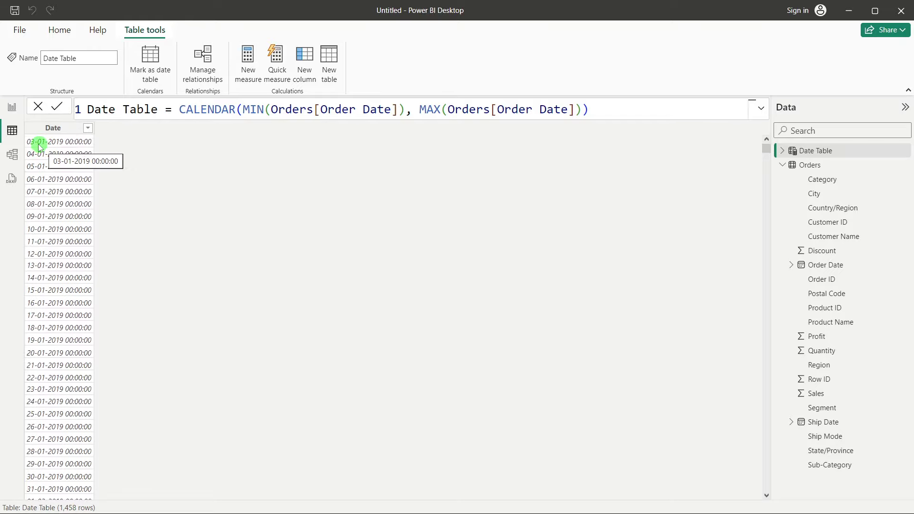
left_click_drag(771, 143, 49, 500)
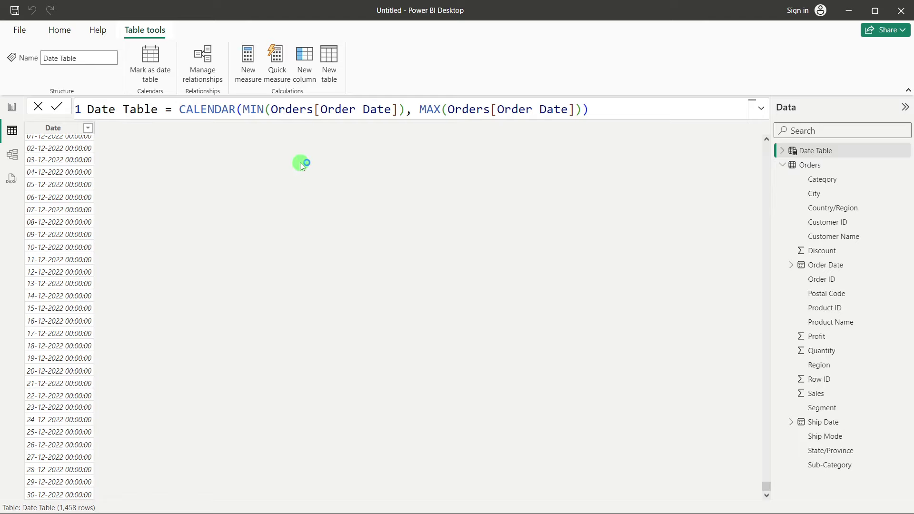
- In the model view, move the Date Table away from Orders and relate its Date column to Order Date in Orders
left_click(10, 156)
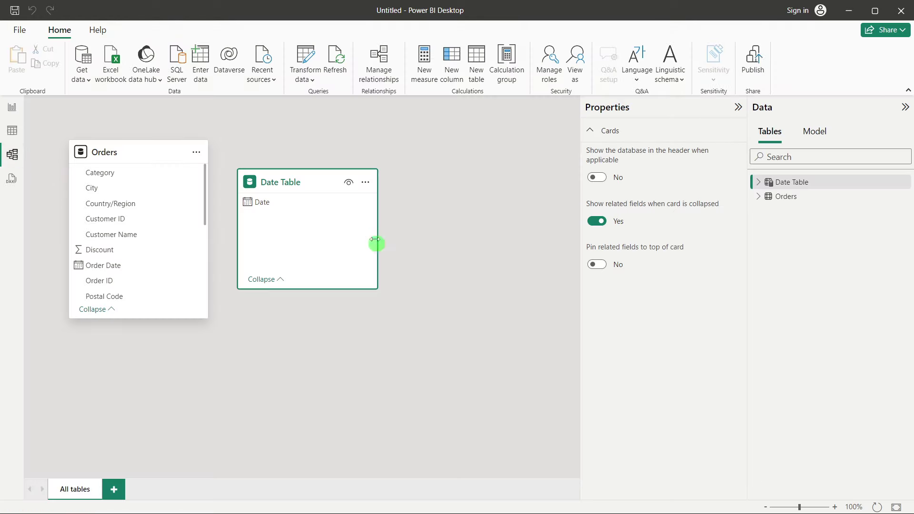
left_click_drag(294, 180, 337, 186)
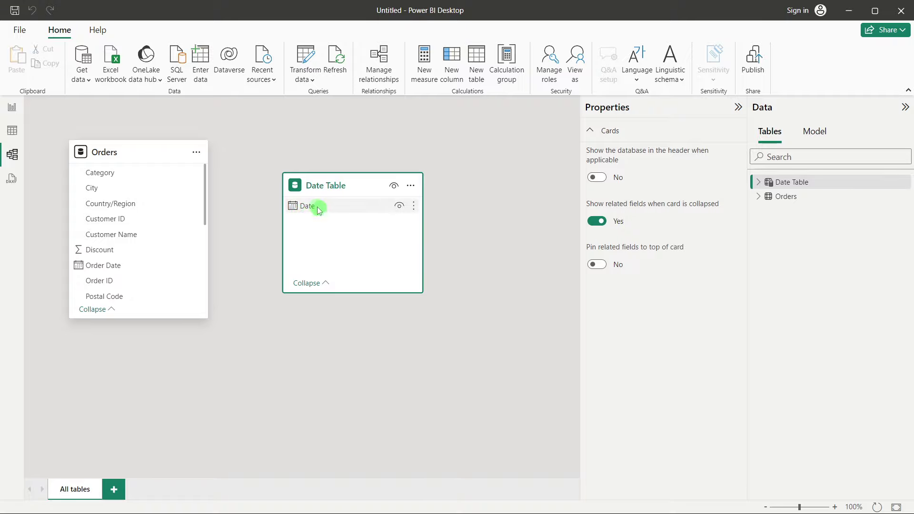
left_click_drag(317, 206, 148, 267)
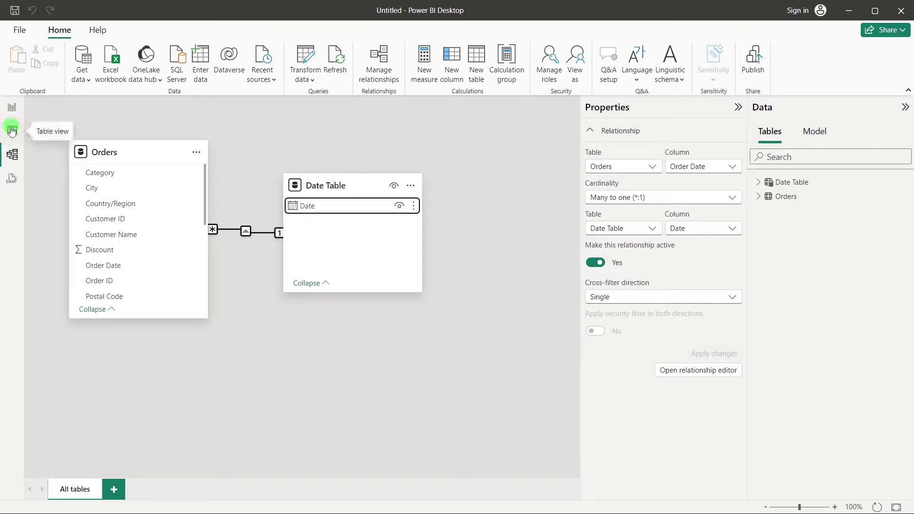
- Show the Orders table's fields in the report view and consult the finished Advanced Bar Chart report for reference
left_click(15, 113)
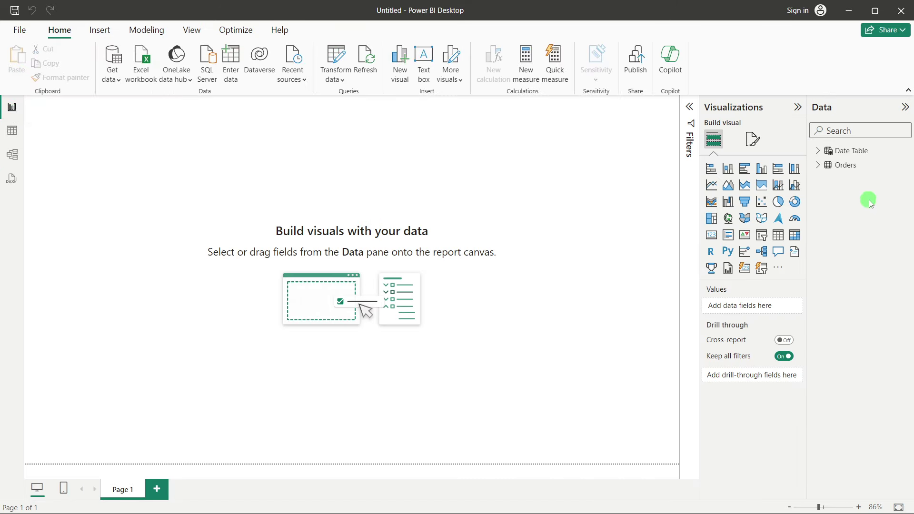
left_click(818, 166)
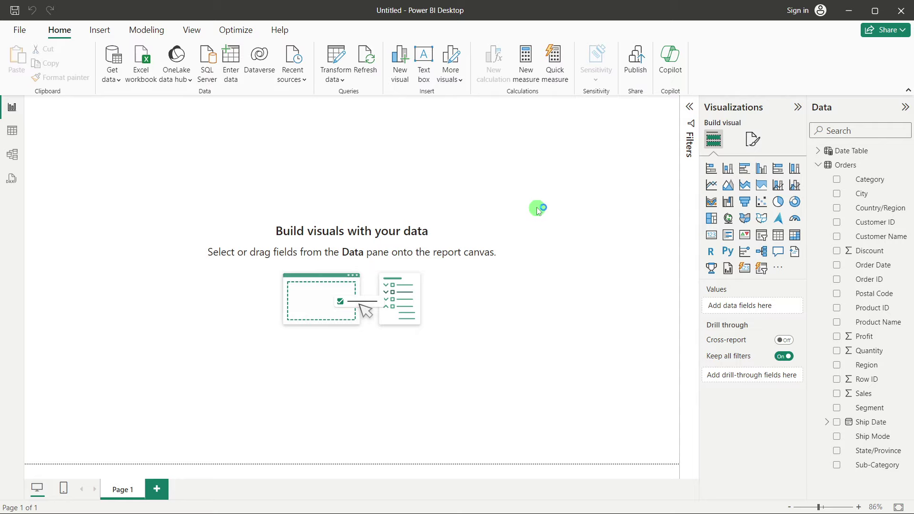
key("alt+Tab")
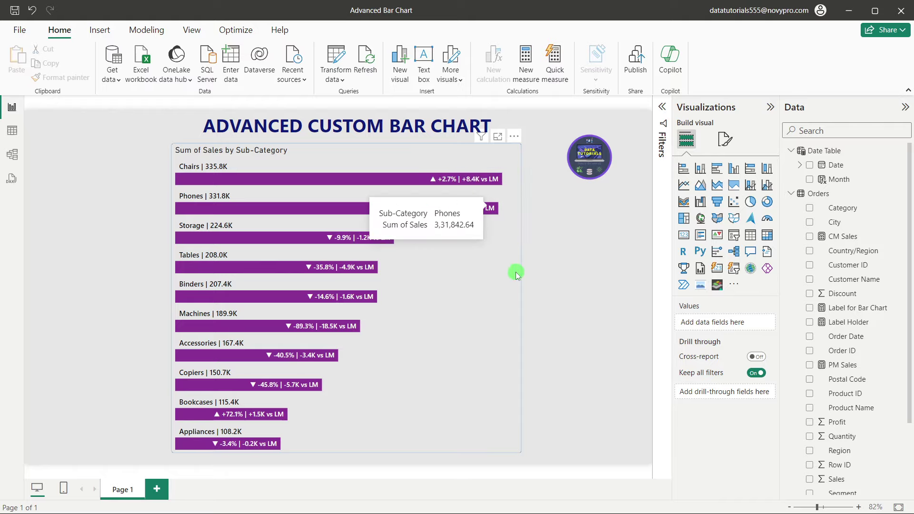
key("alt+Tab")
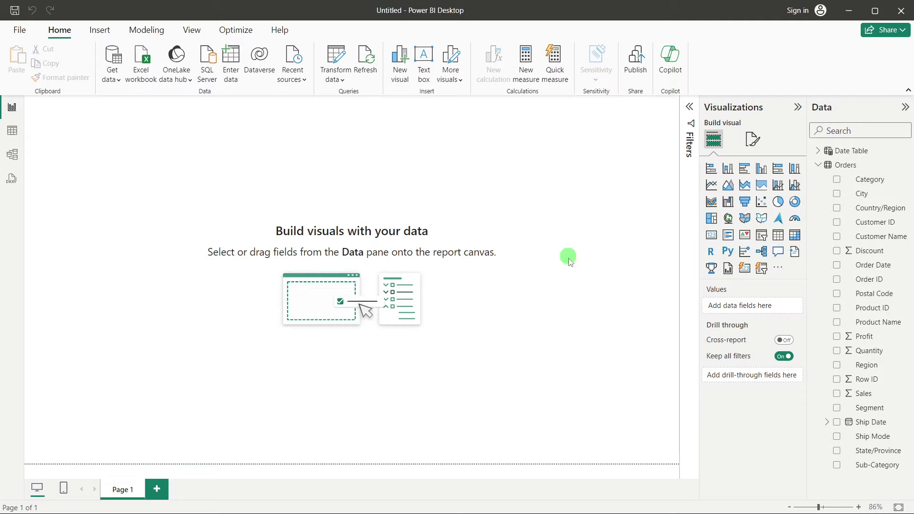
- Add a new measure to the Orders table and name it Total Sales
right_click(878, 252)
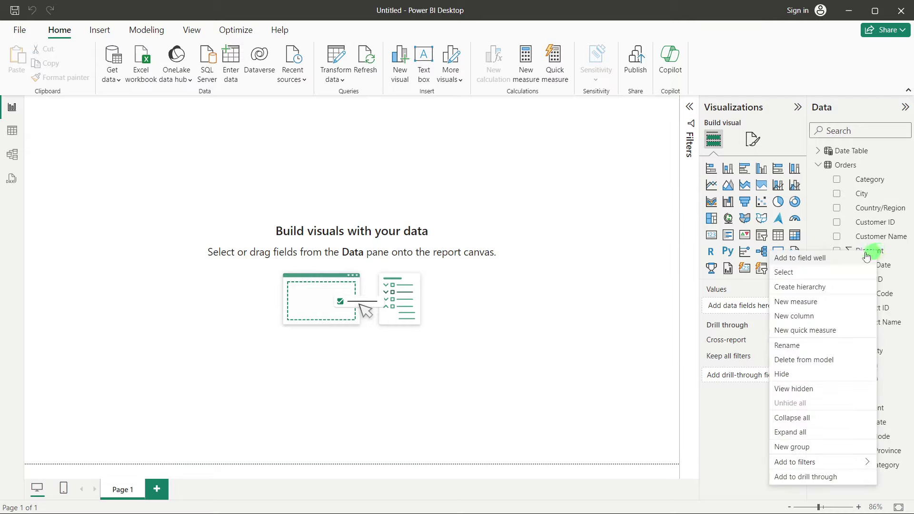
left_click(815, 303)
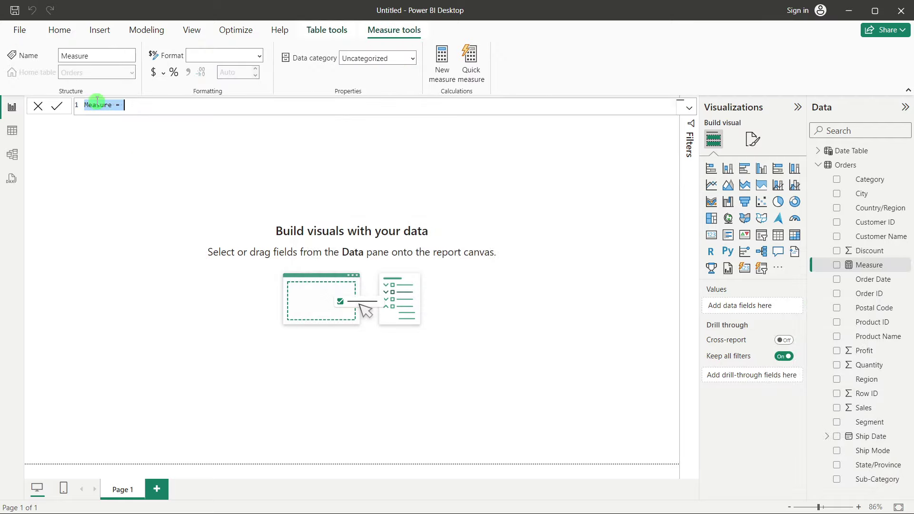
scroll(105, 107, "up", 2)
double_click(105, 108)
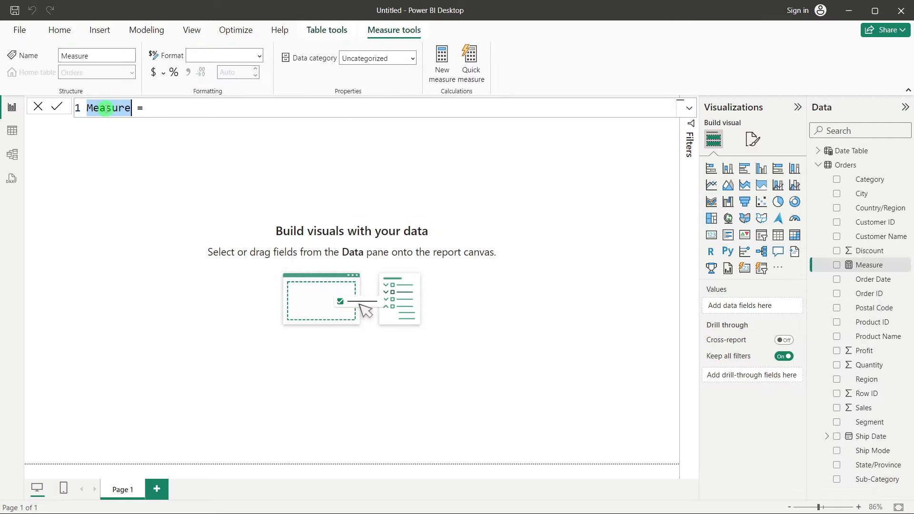
type("Total")
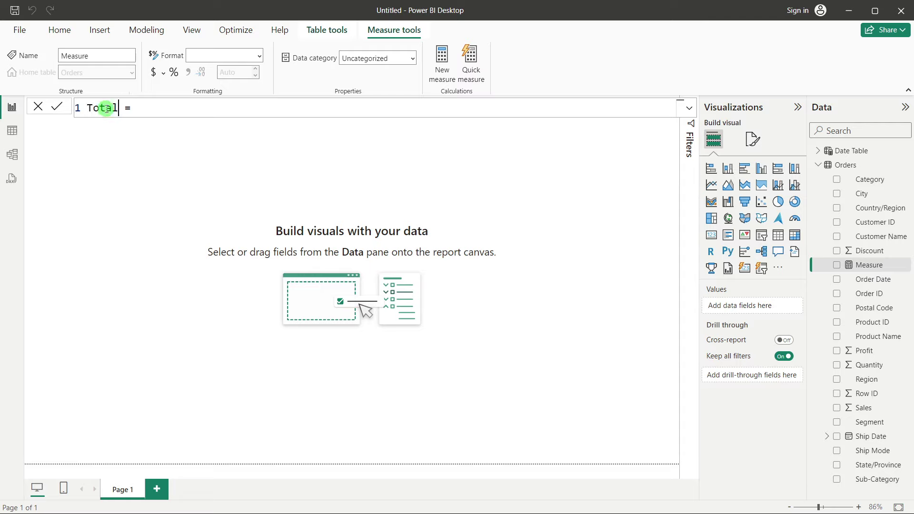
type(" Sales = ")
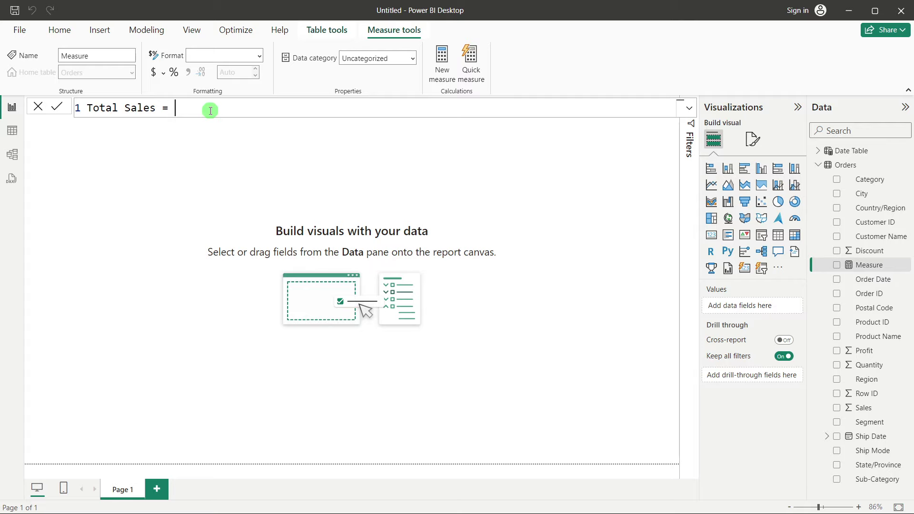
- Define Total Sales as SUM(Orders[Sales]) and commit the measure
type("SUM(sal")
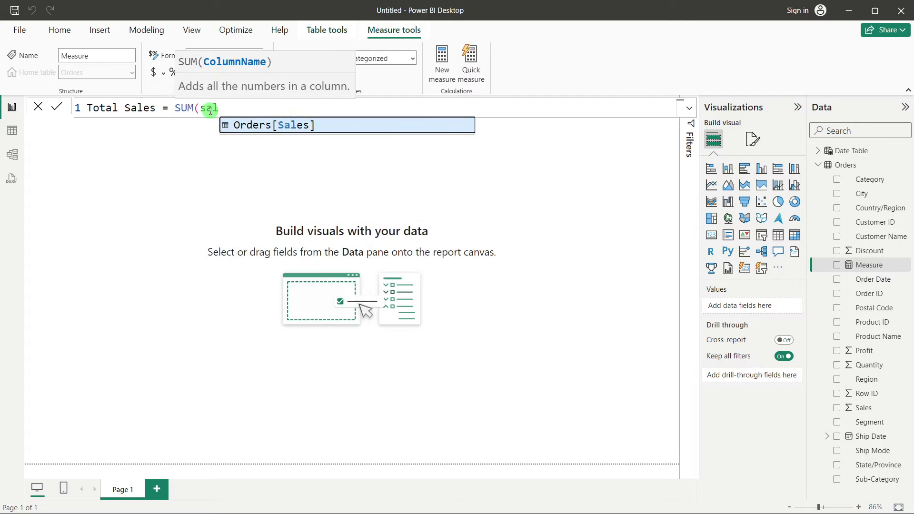
key("Tab")
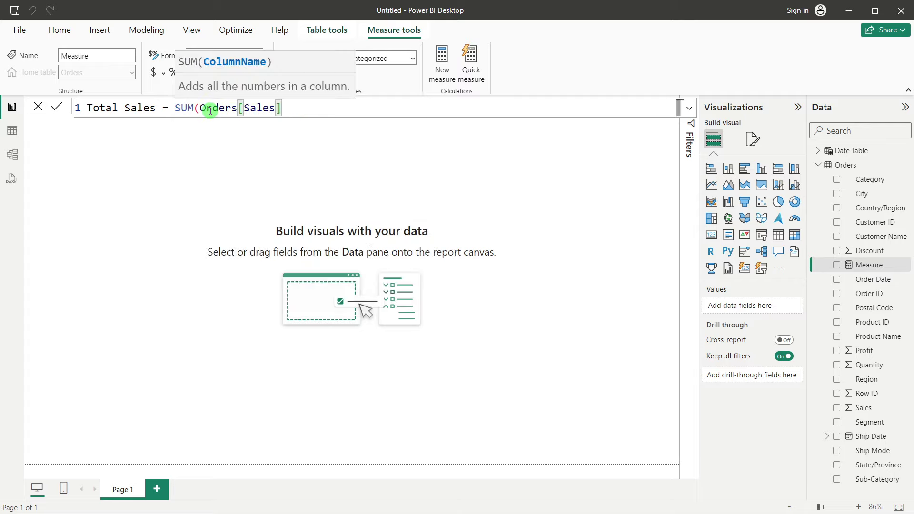
type(")")
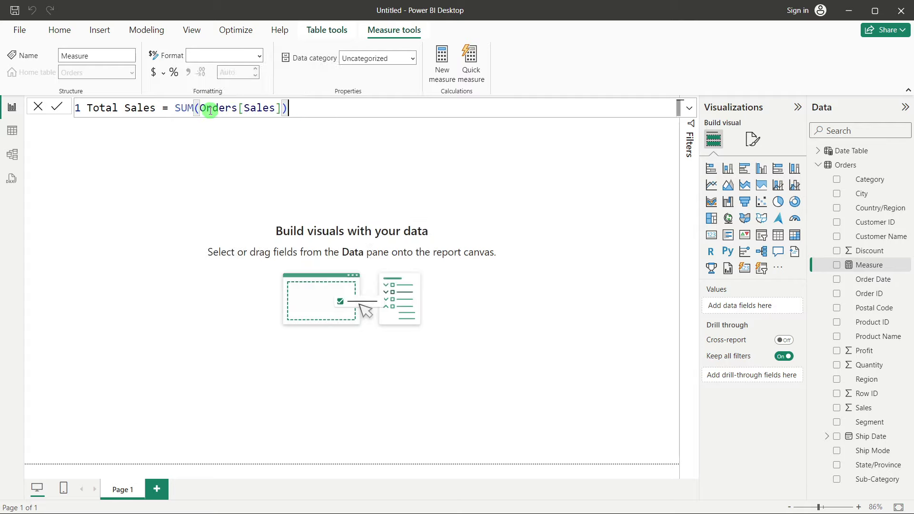
left_click(61, 116)
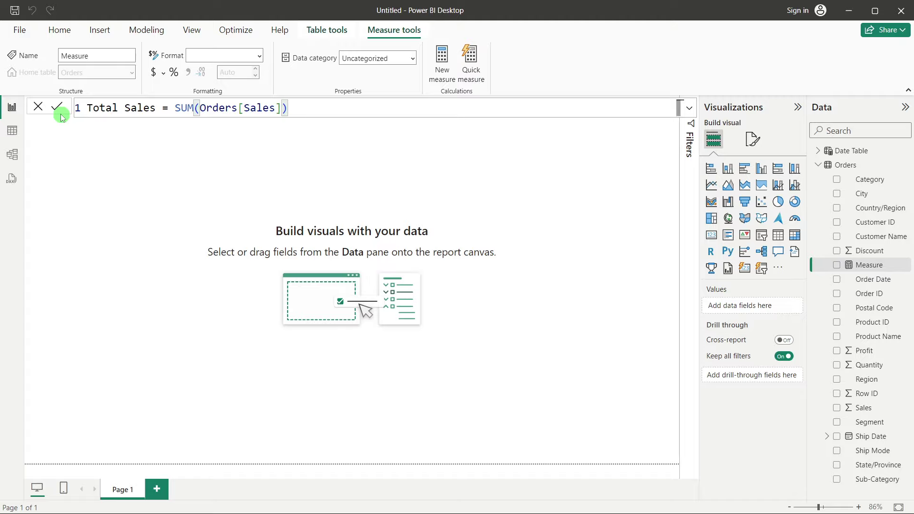
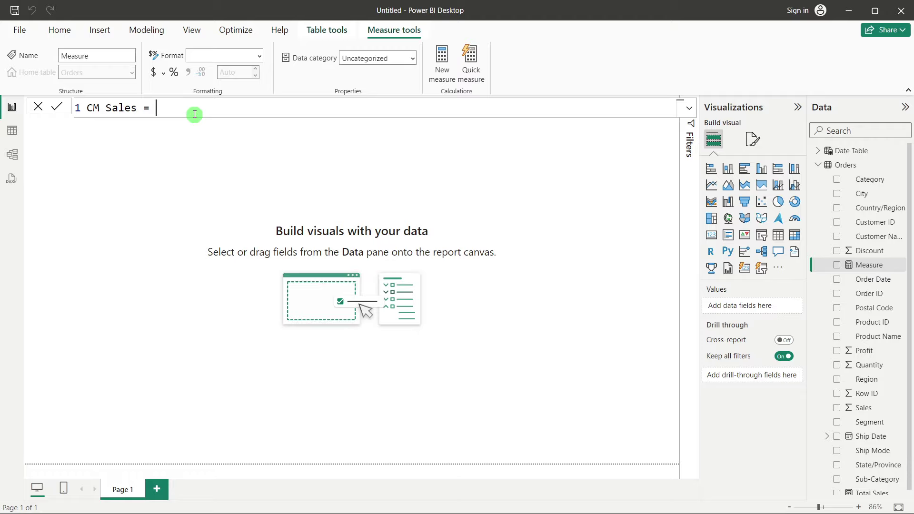
- Define the CM Sales measure as TOTALMTD([Total Sales], 'Date Table'[Date]) and commit it
type("tot")
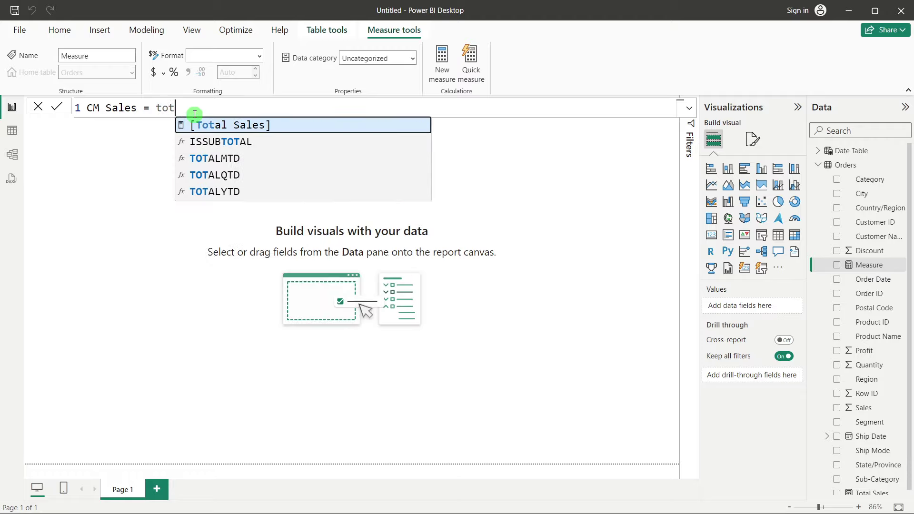
left_click(241, 160)
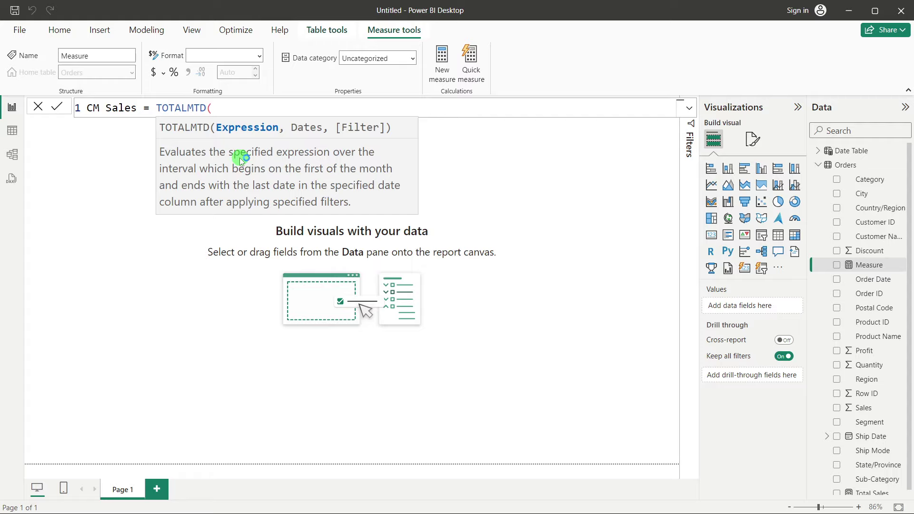
type("tot")
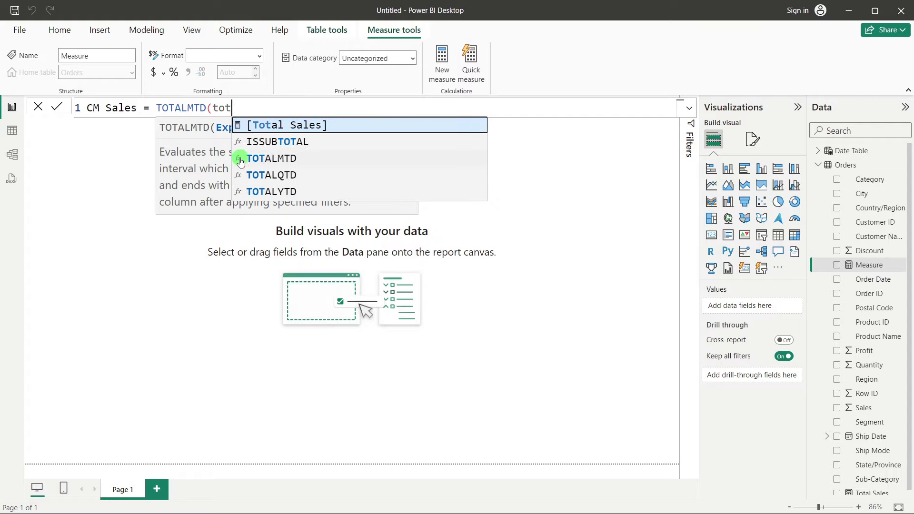
left_click(275, 123)
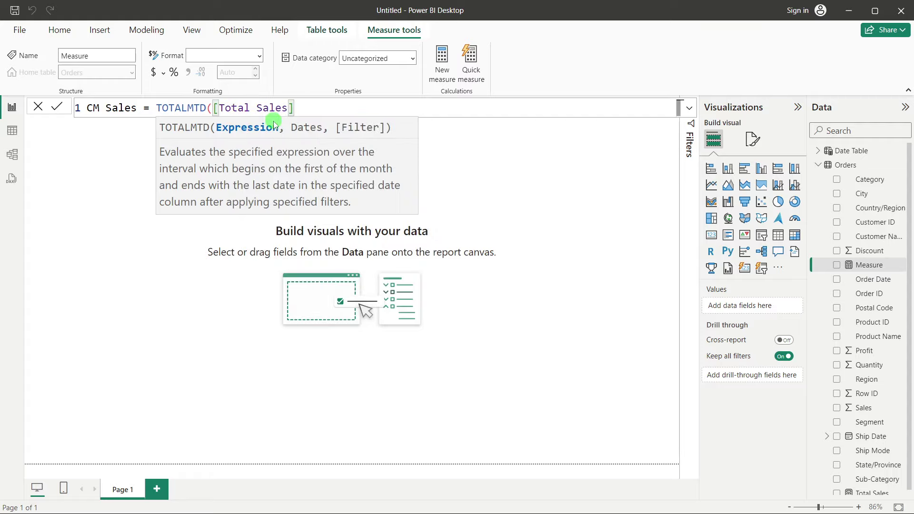
type(", ")
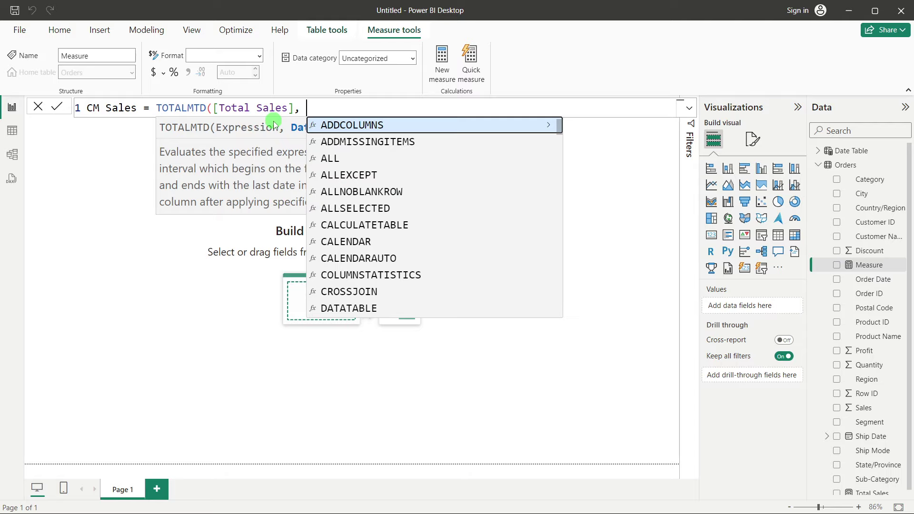
type("date")
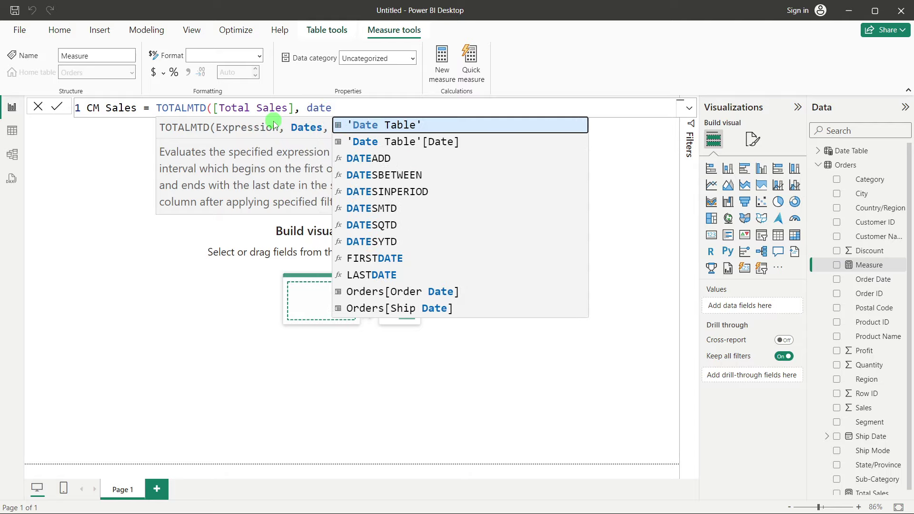
left_click(452, 141)
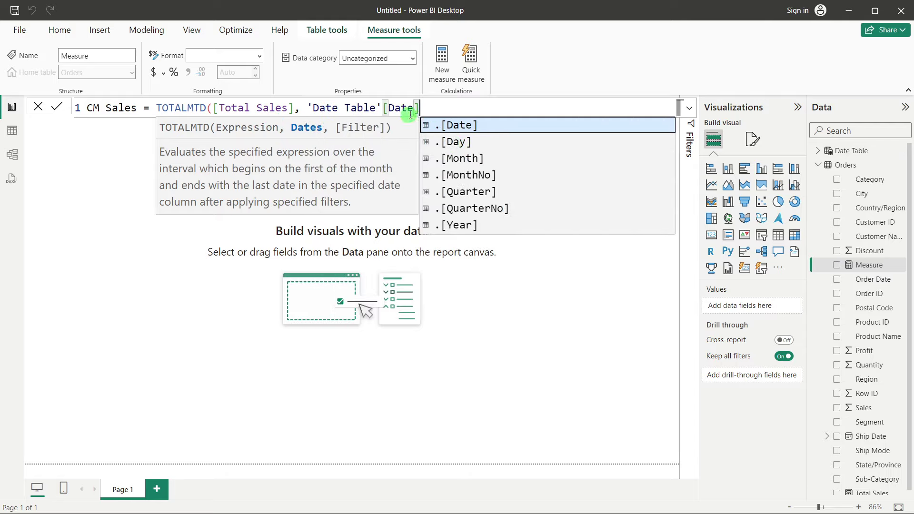
type(")")
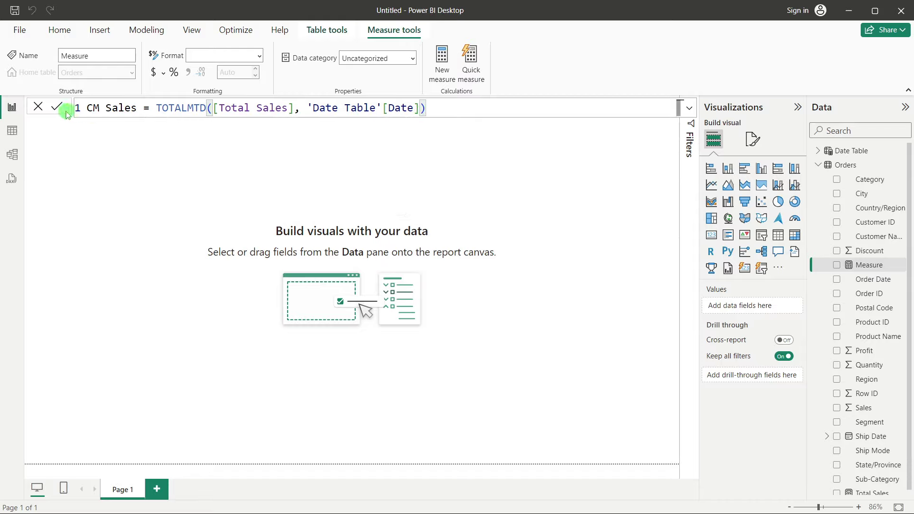
left_click(113, 190)
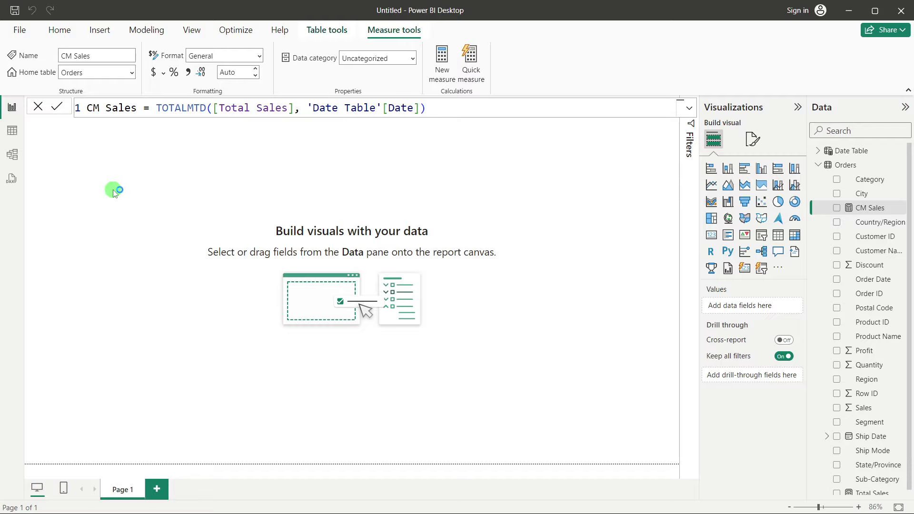
- Add another measure to the Orders table and name it PM Sales
right_click(857, 243)
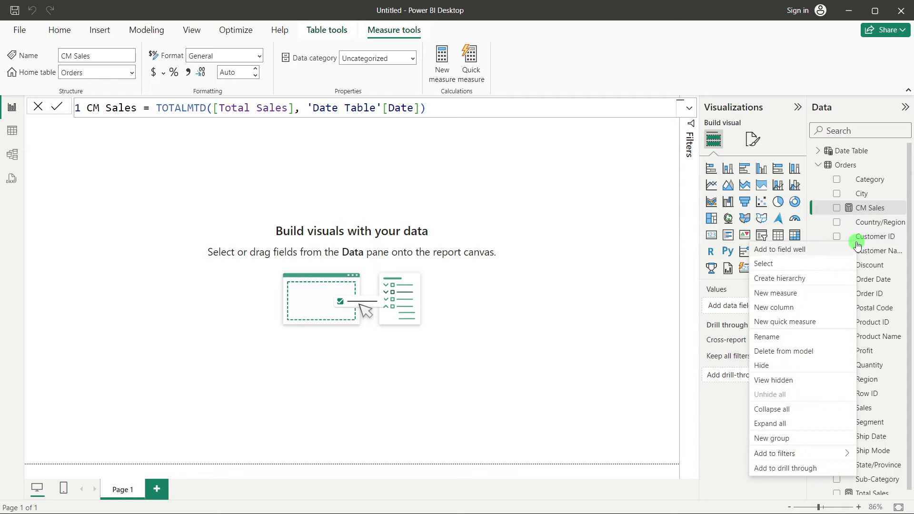
left_click(773, 298)
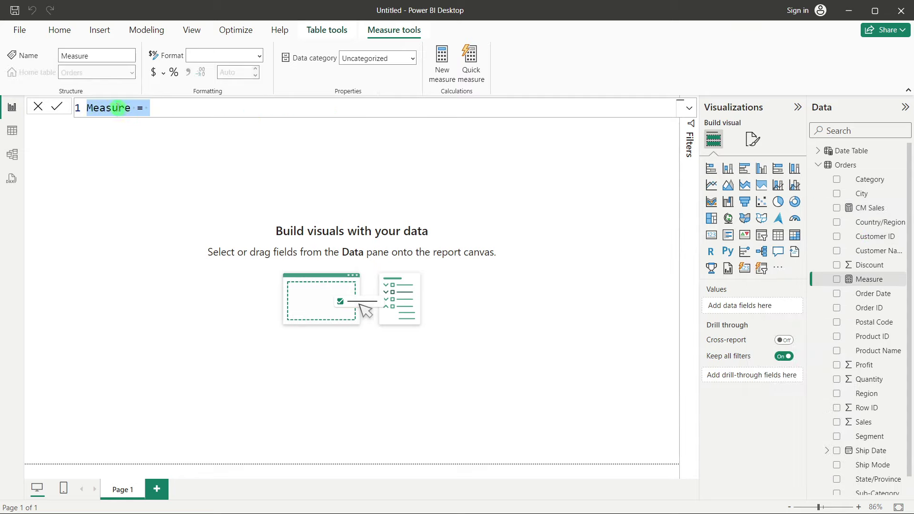
type("PM Sale")
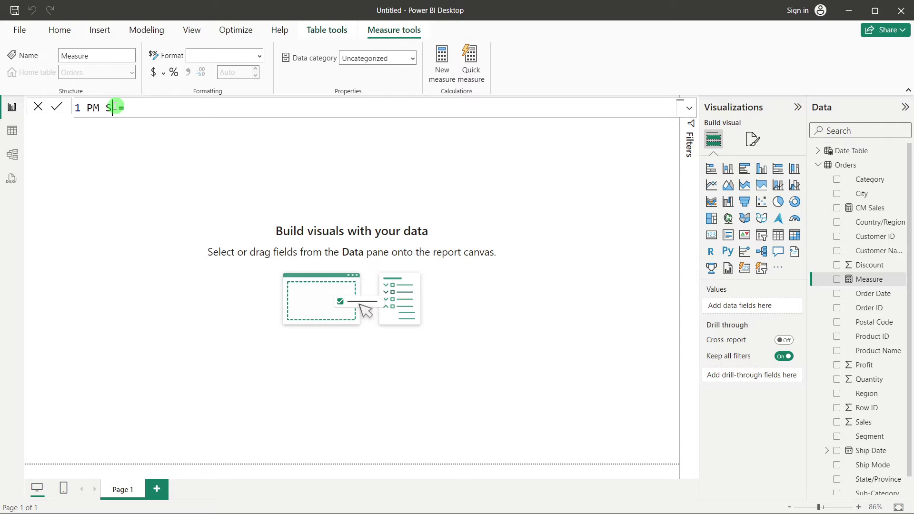
type("s")
left_click(170, 111)
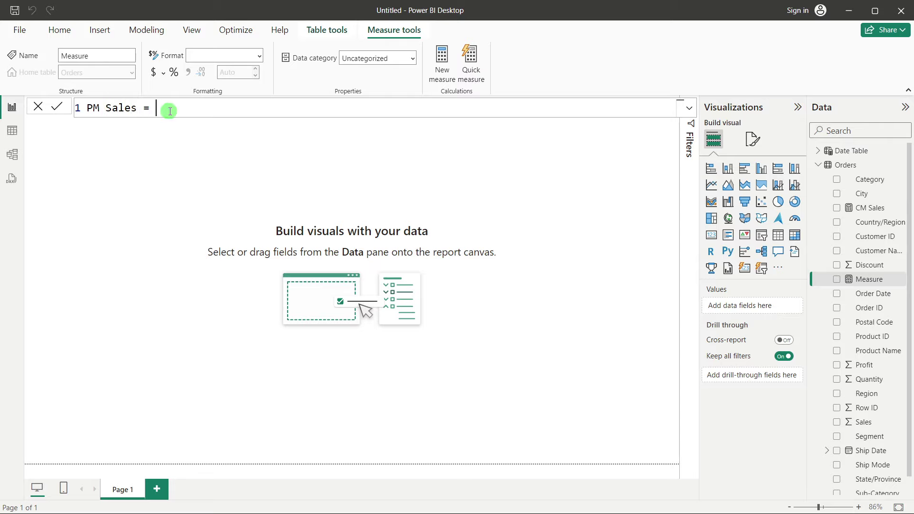
- Start the PM Sales formula with CALCULATE, using [CM Sales] as its expression
type("calc")
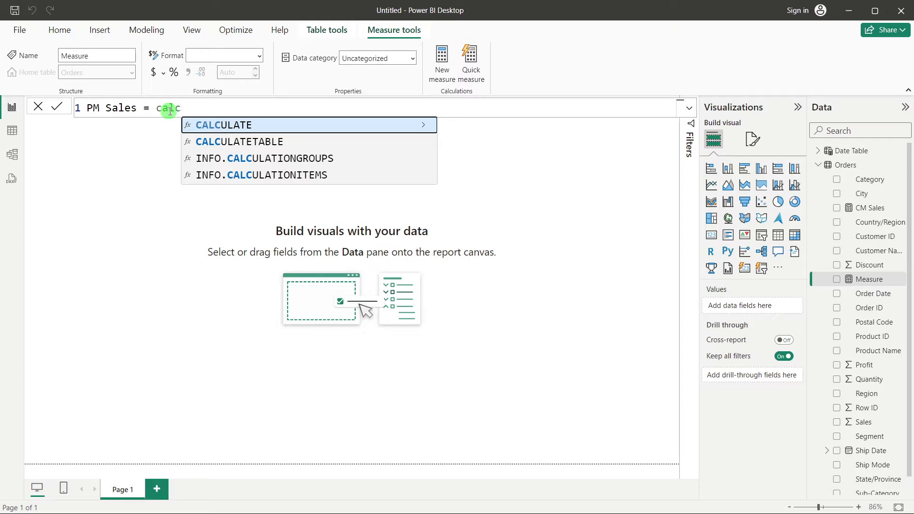
key("Tab")
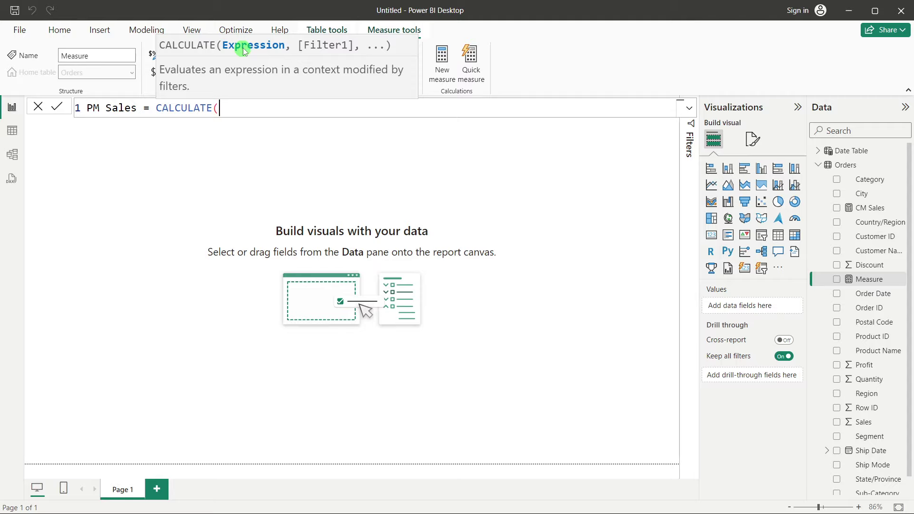
type("cm")
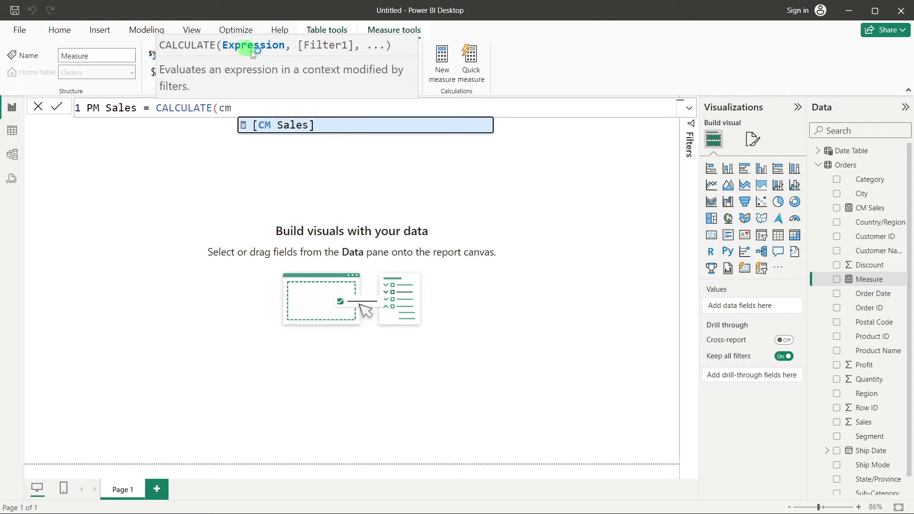
left_click(268, 123)
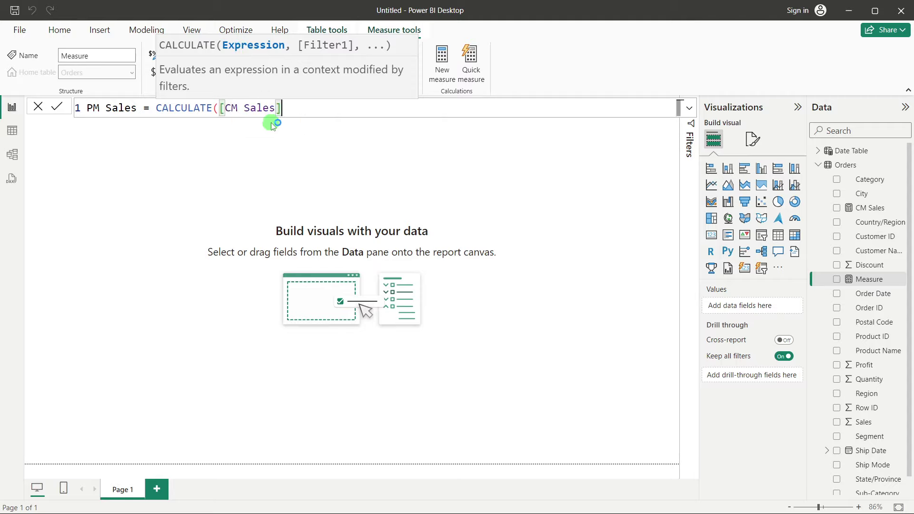
type(",")
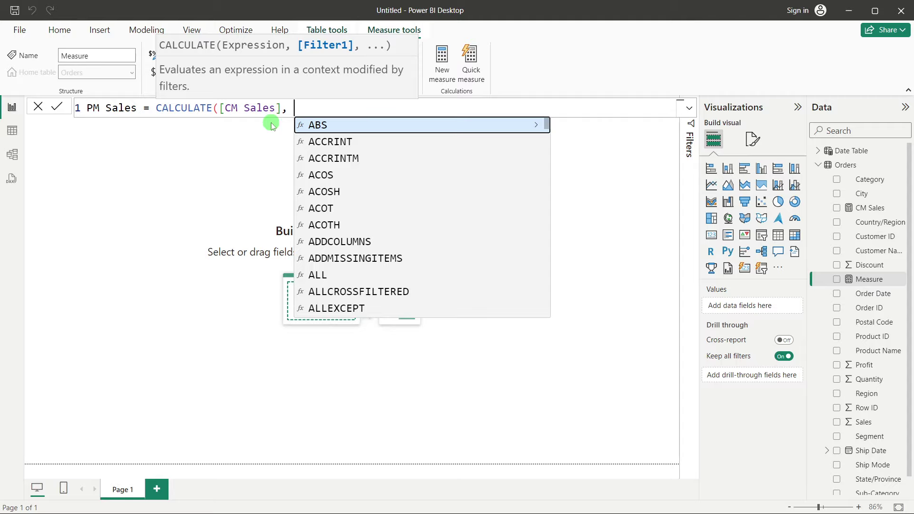
- Complete the PM Sales formula with the filter DATEADD('Date Table'[Date], -1, MONTH) and commit the measure
type("dat")
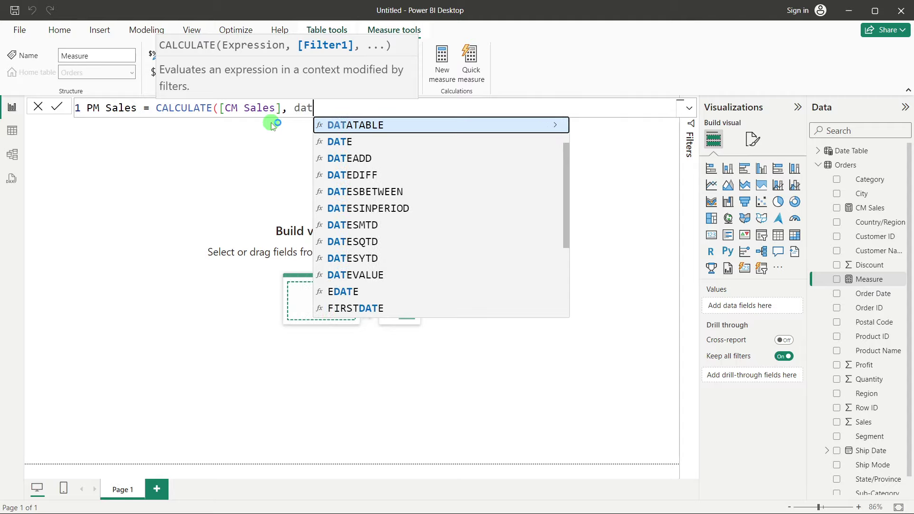
type("e")
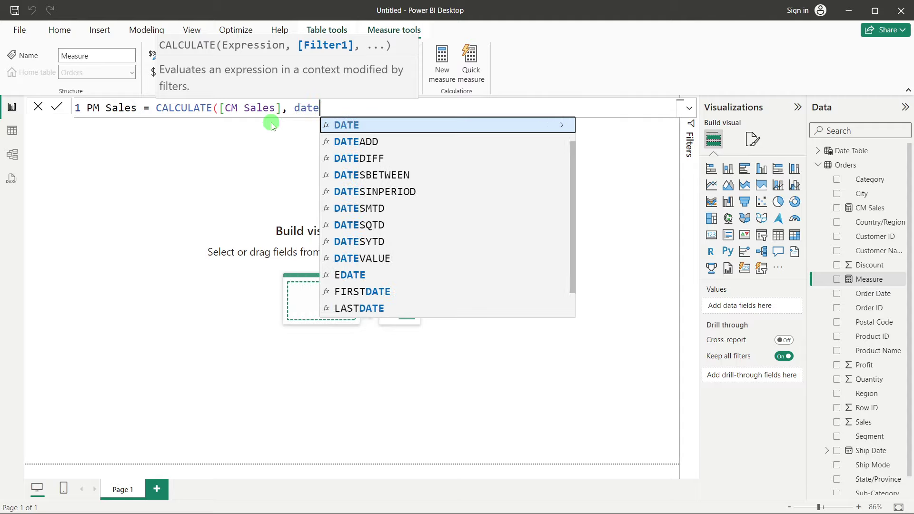
left_click(383, 142)
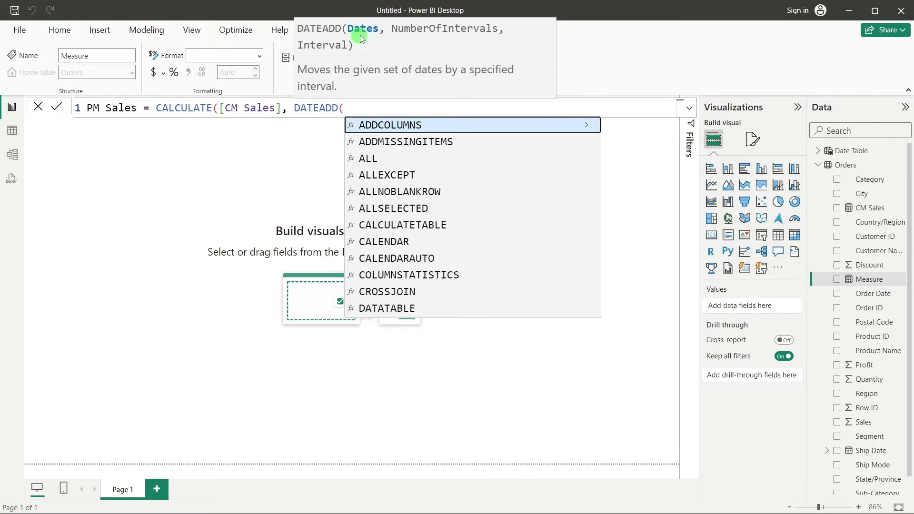
type("date")
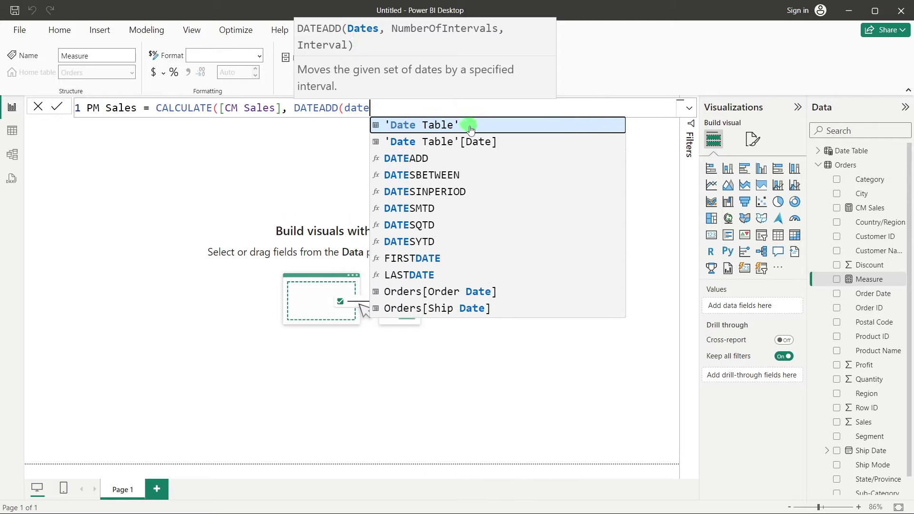
left_click(476, 141)
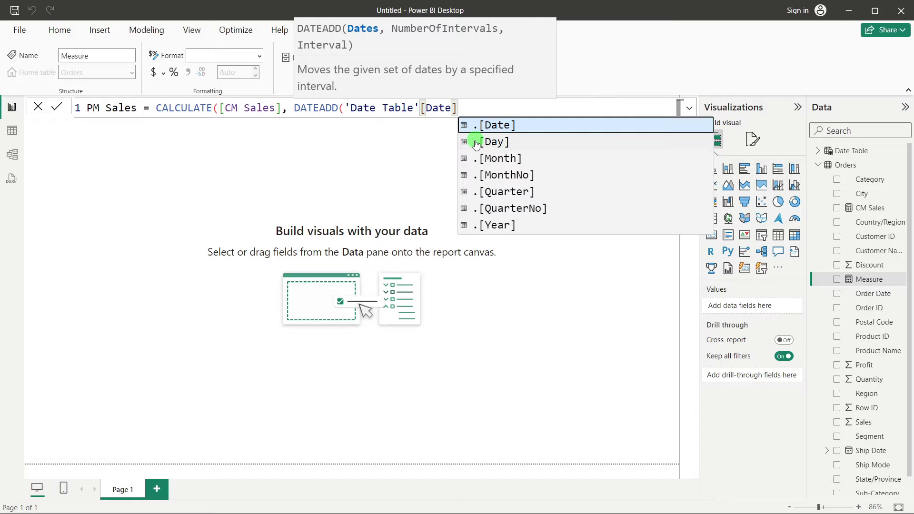
type(",")
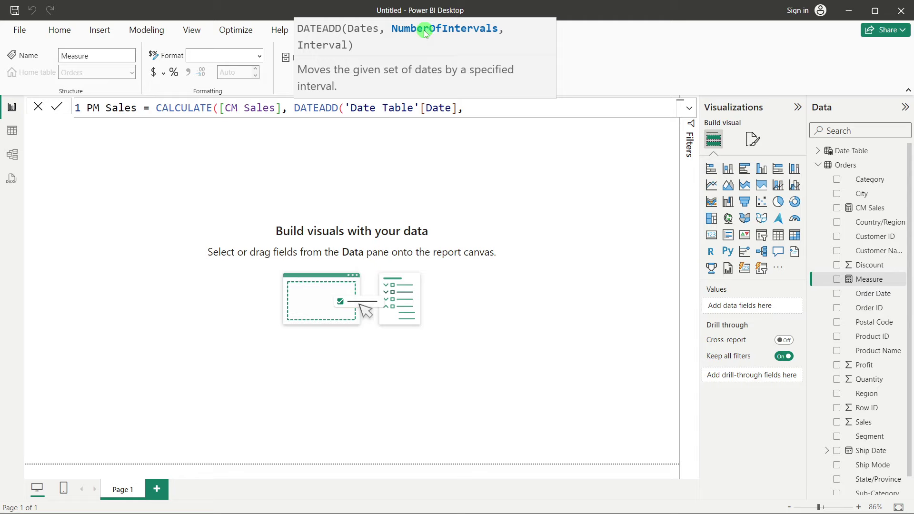
type("-1,")
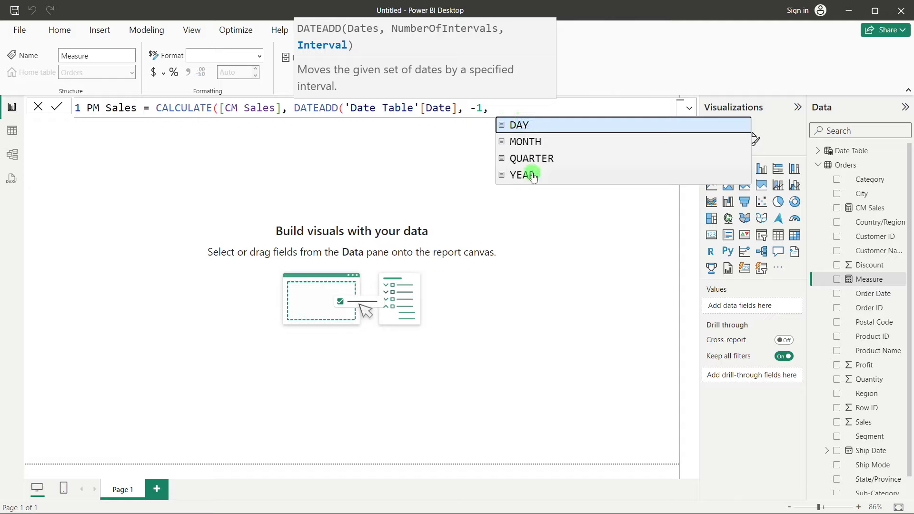
left_click(523, 144)
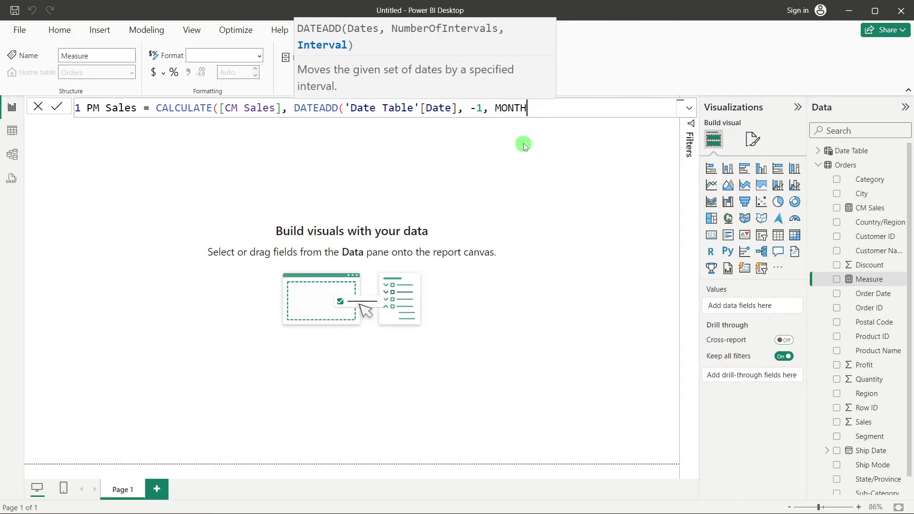
type("))")
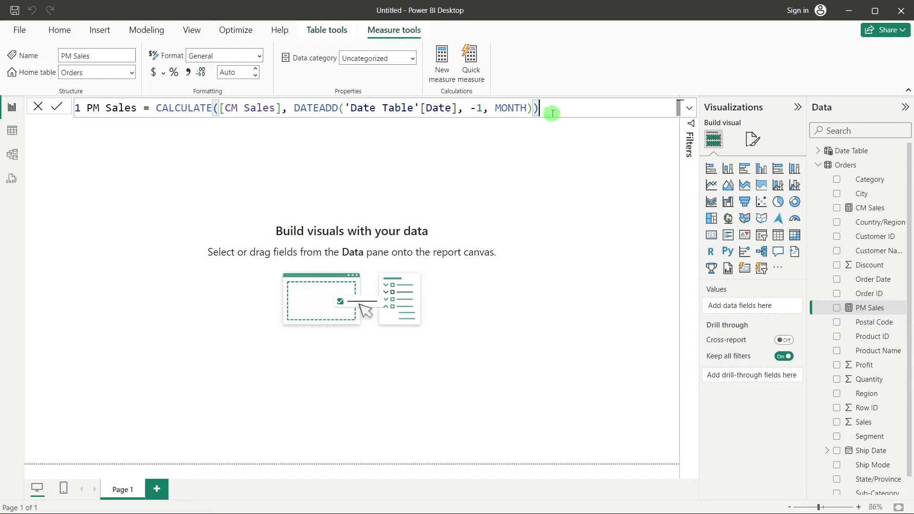
left_click(57, 112)
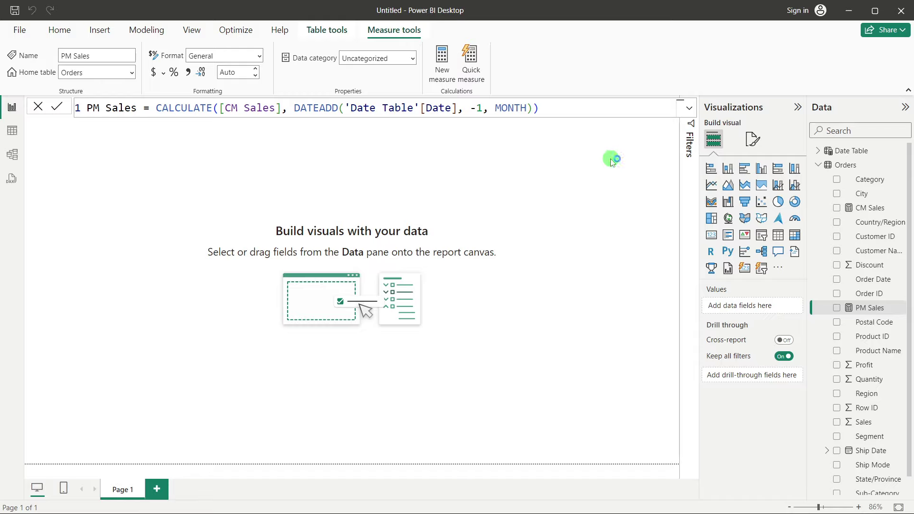
left_click(591, 248)
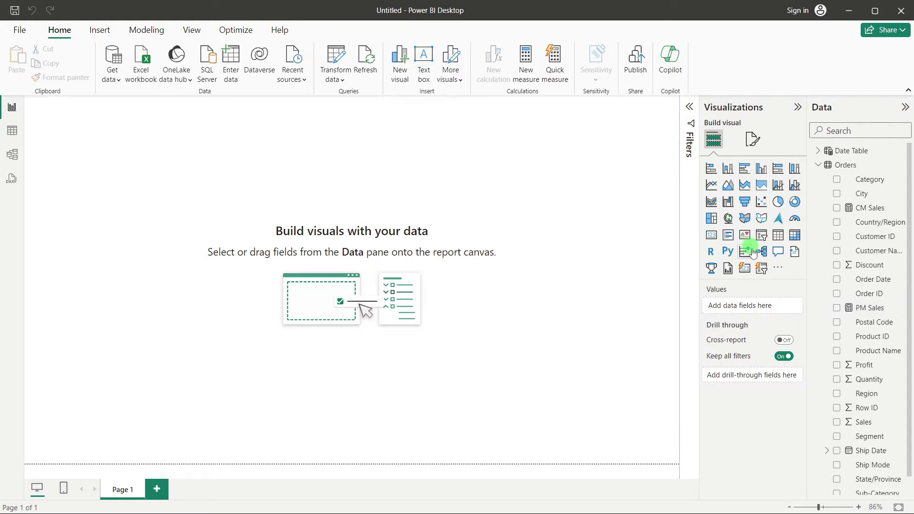
- Insert a new-style card visual on the canvas with CM Sales and PM Sales, and widen it until both values are readable
left_click(746, 274)
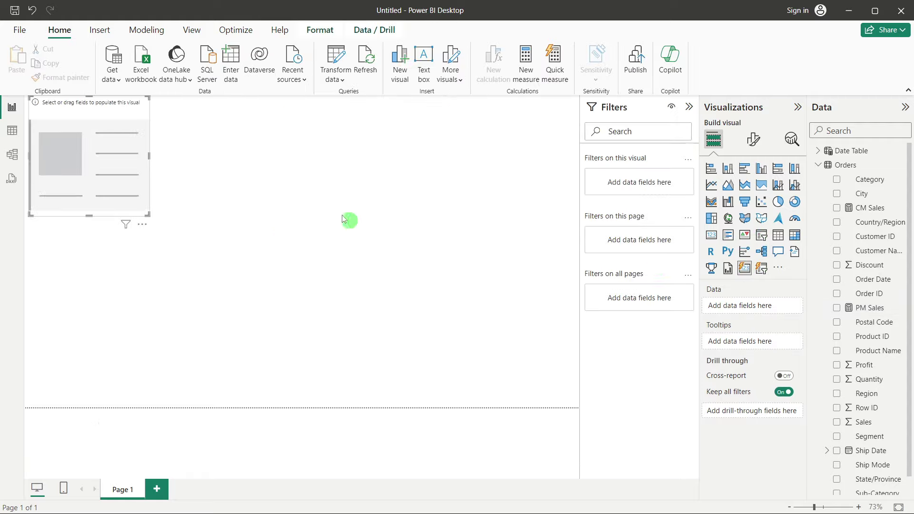
left_click_drag(95, 164, 285, 237)
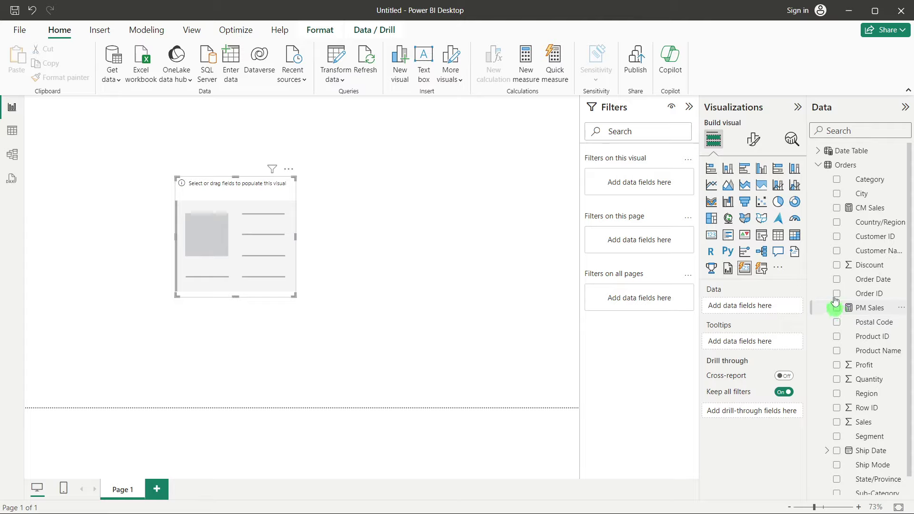
left_click(836, 208)
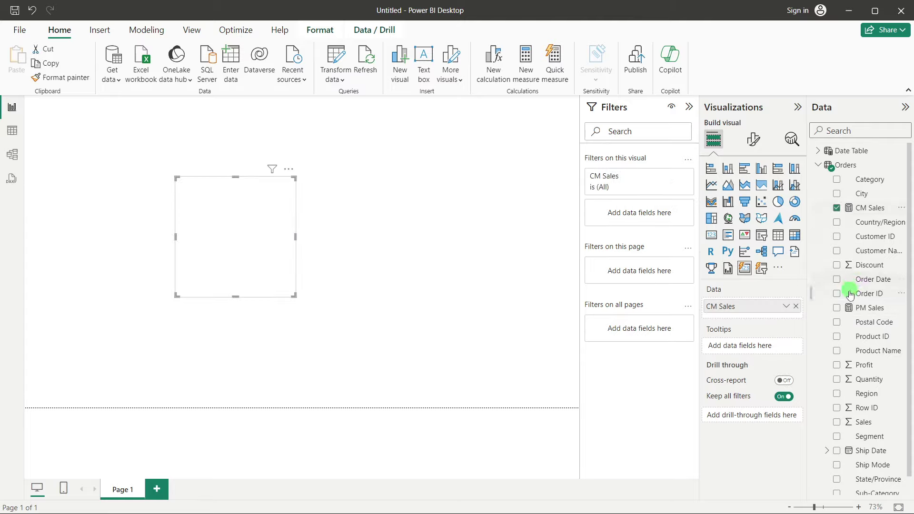
left_click(837, 307)
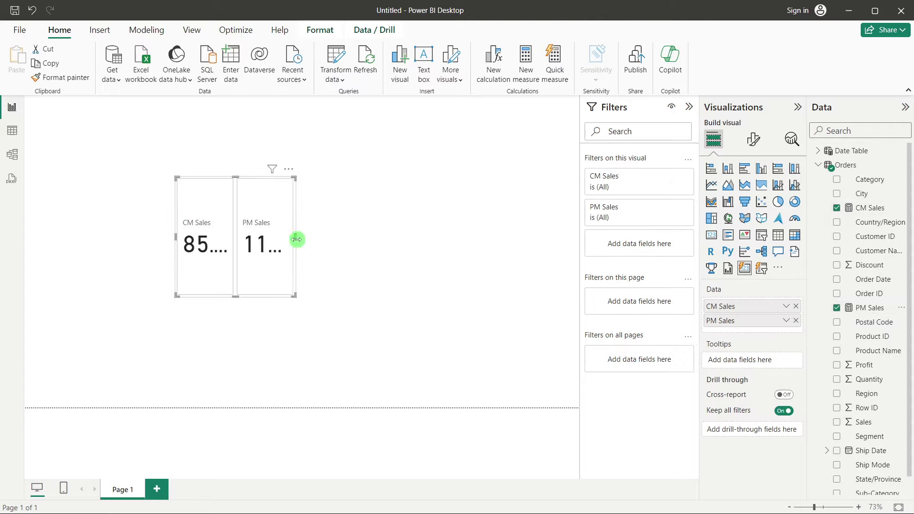
left_click_drag(295, 237, 477, 237)
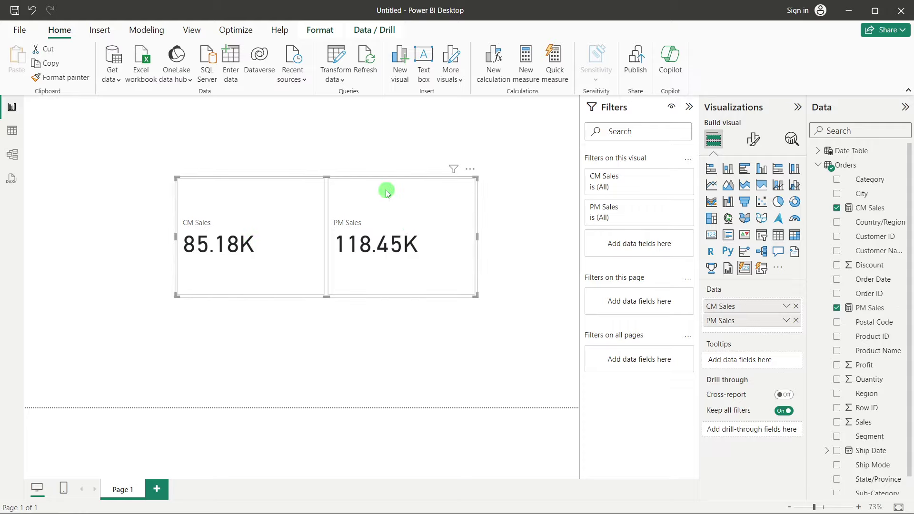
- Delete the card visual from the page and collapse the Filters pane
key("Delete")
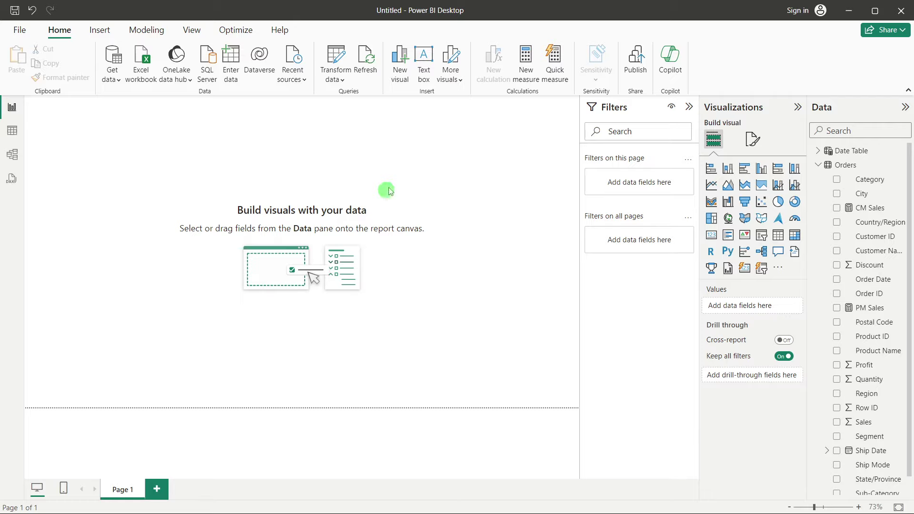
left_click(689, 107)
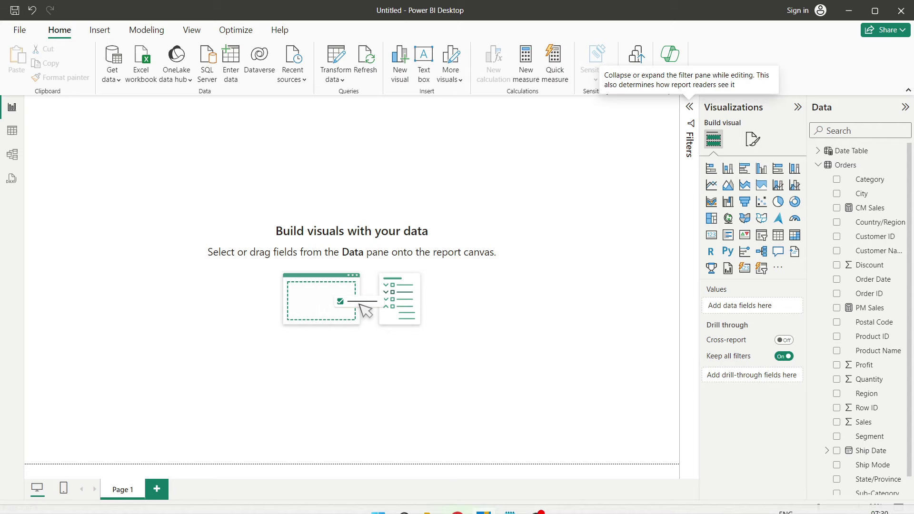
- Switch to Notepad and copy the entire Sub Sales KPI formula
mouse_move(453, 507)
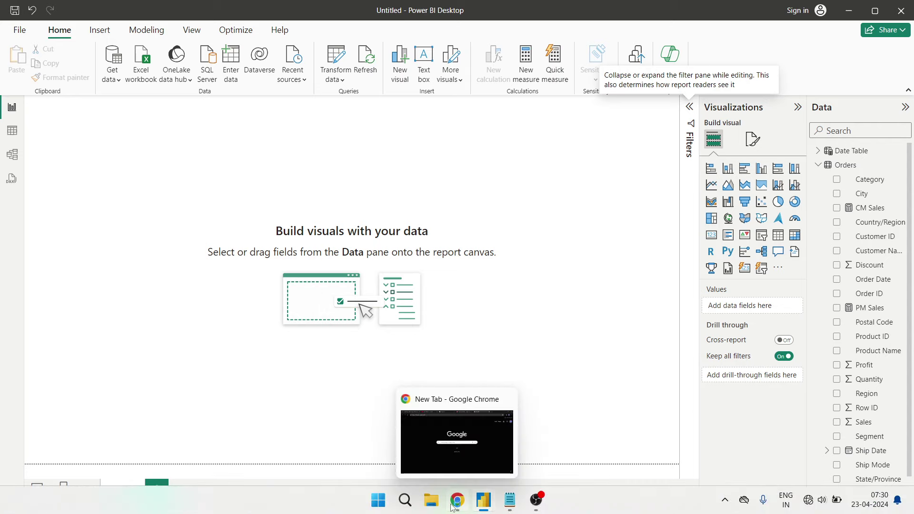
mouse_move(509, 503)
left_click(510, 438)
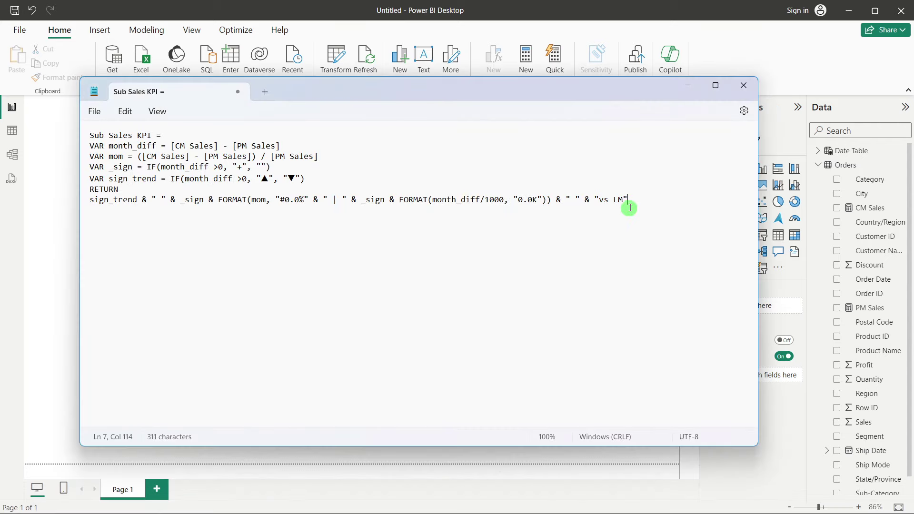
left_click_drag(628, 199, 83, 138)
key("ctrl+c")
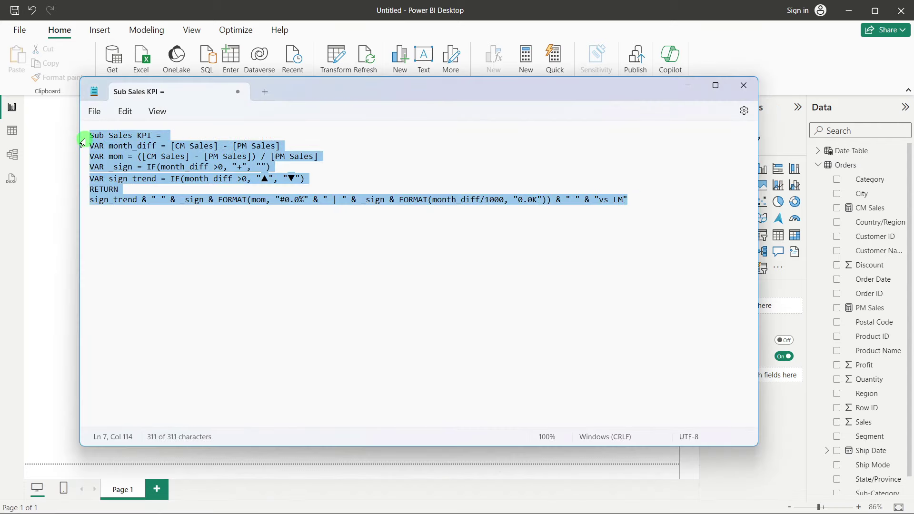
- Return to Power BI, add a new measure to the Orders table, and paste the Sub Sales KPI formula into it
left_click(64, 144)
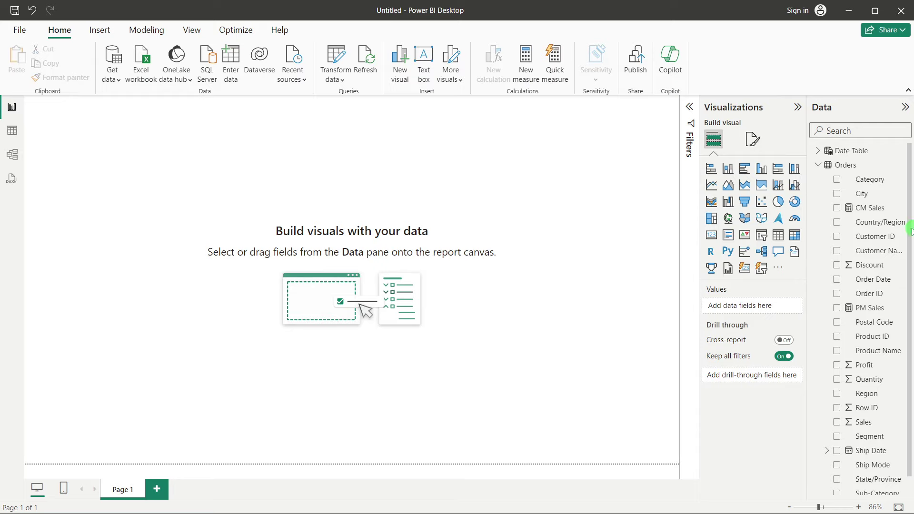
right_click(864, 236)
left_click(782, 285)
key("ctrl+v")
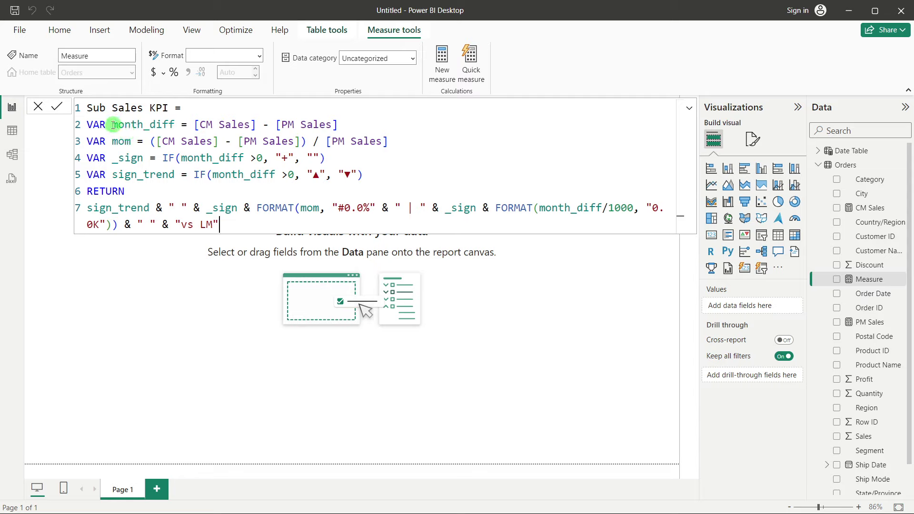
- Examine the month_diff, _sign and sign_trend variables in the Sub Sales KPI formula, including the up and down triangle symbols
left_click_drag(112, 124, 191, 126)
left_click(199, 160)
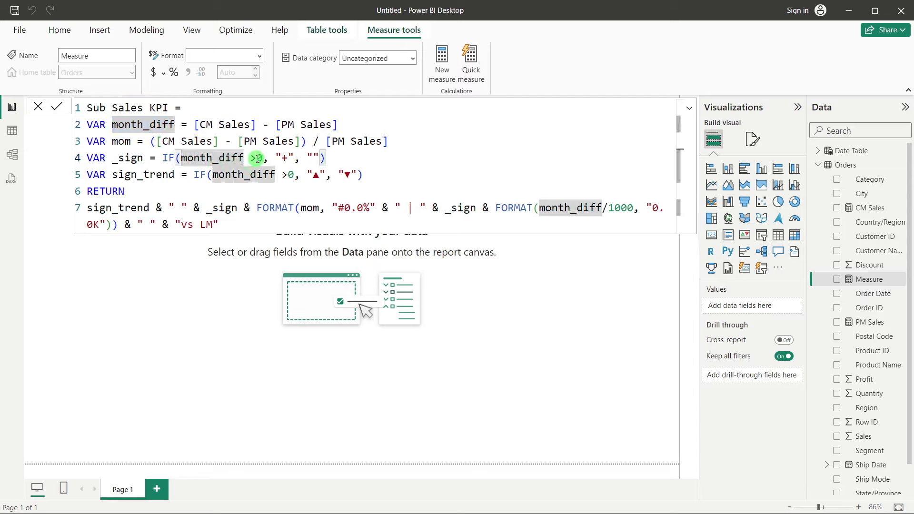
left_click(295, 158)
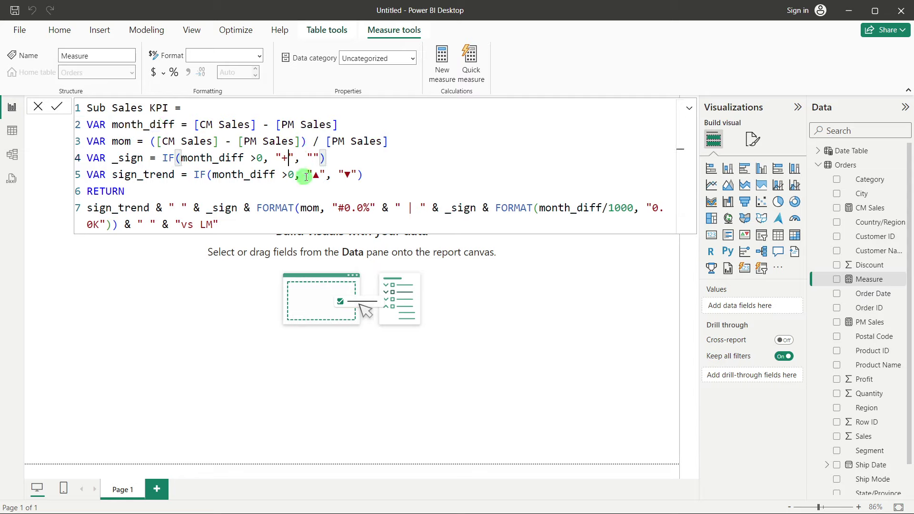
left_click(313, 158)
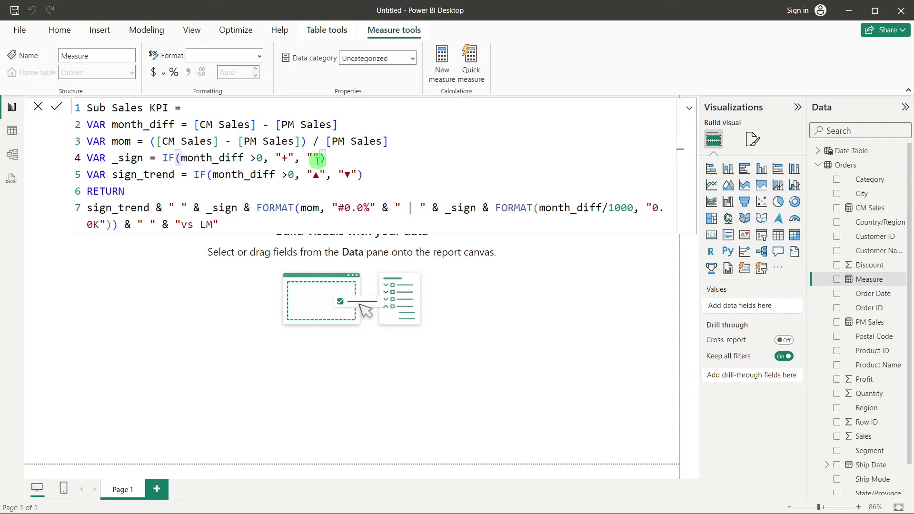
left_click(163, 175)
left_click(210, 187)
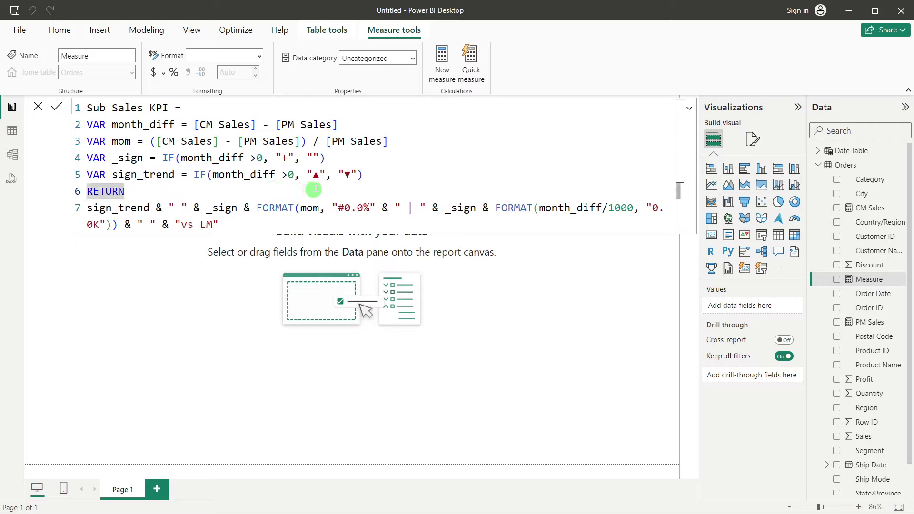
left_click(313, 175)
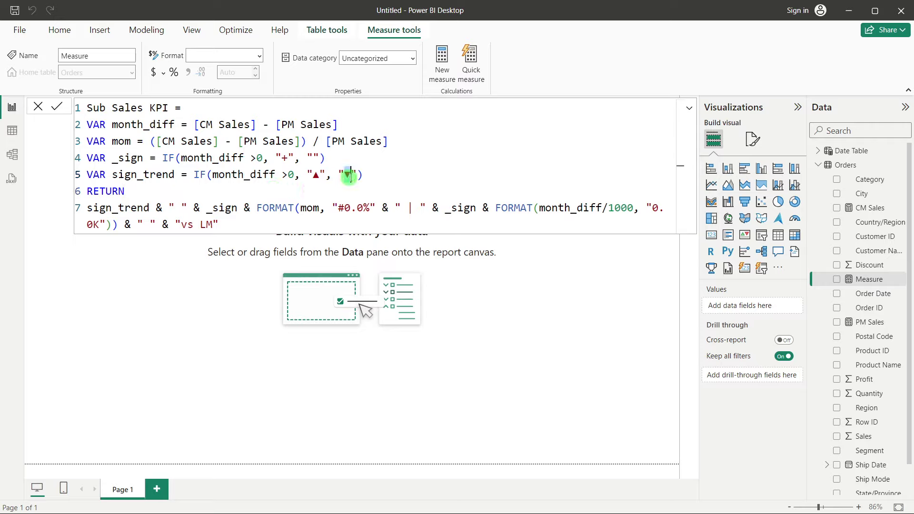
left_click(309, 175)
left_click(321, 176)
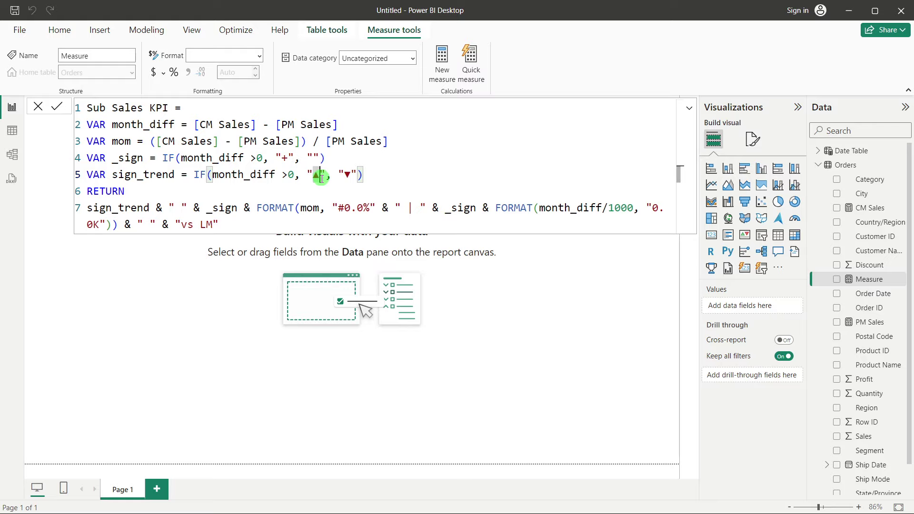
- Browse the Windows emoji and symbol picker for the triangle characters and other symbols, and close it without inserting anything
key("super+period")
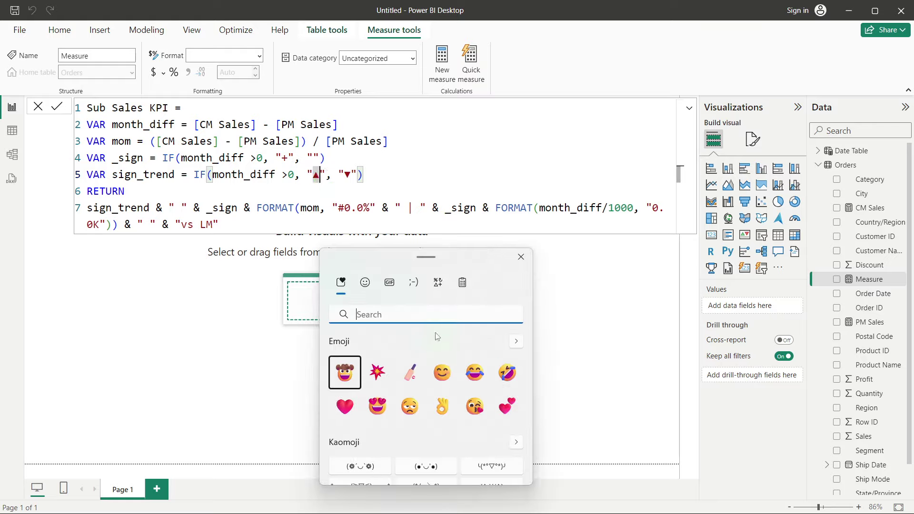
scroll(408, 356, "down", 2)
scroll(408, 356, "up", 2)
left_click(440, 282)
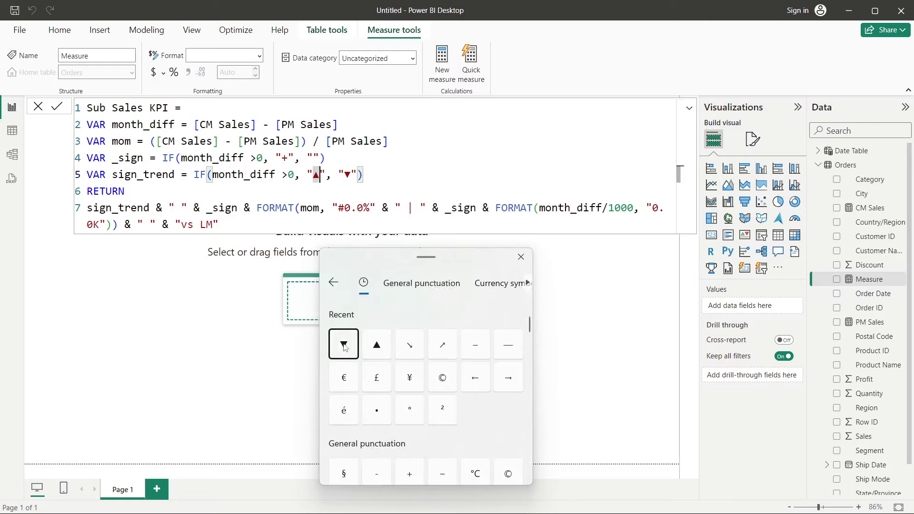
scroll(400, 350, "down", 4)
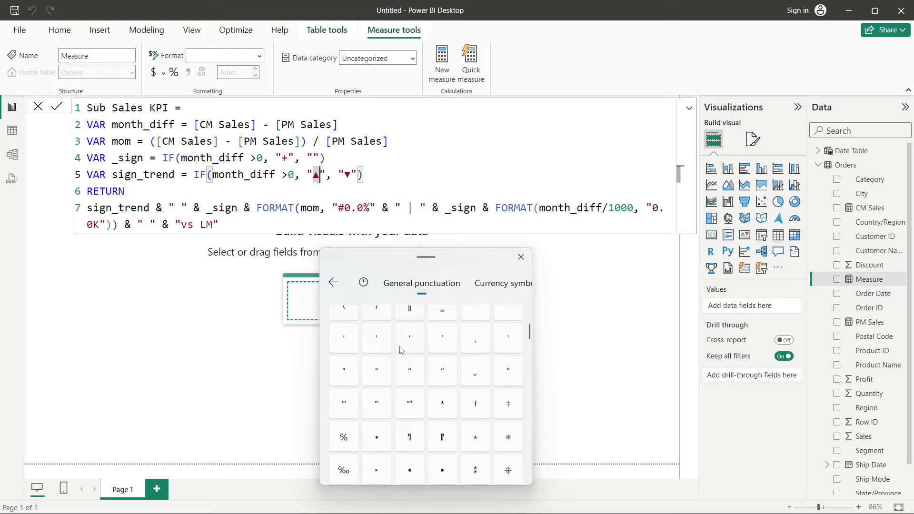
scroll(400, 350, "down", 5)
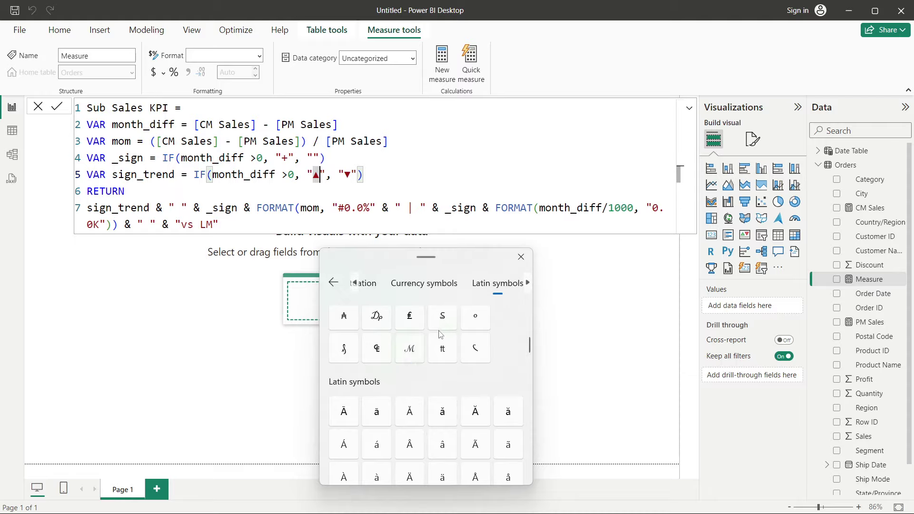
scroll(440, 335, "up", 2)
left_click(523, 258)
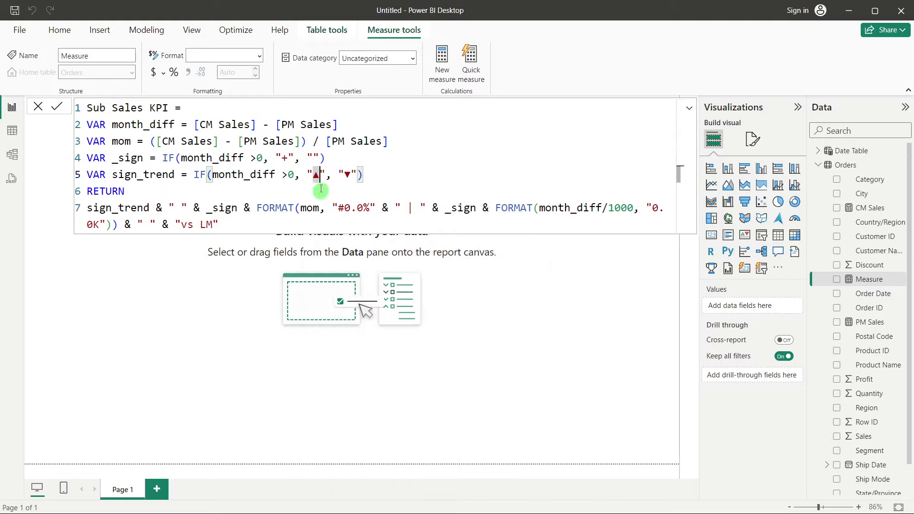
left_click(377, 183)
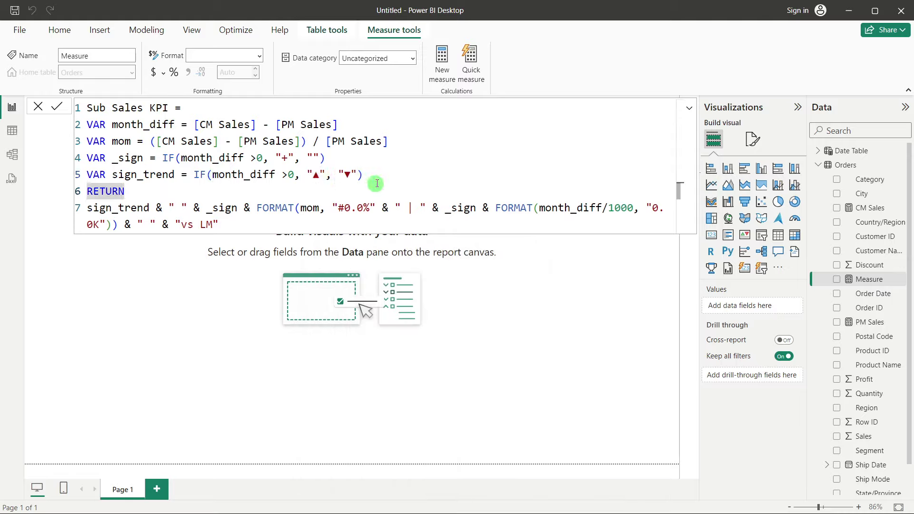
- Examine the RETURN expression of the Sub Sales KPI formula, including the "#0.0%" and "0.0K" formats, the division by 1000 and the "vs LM" text
left_click(383, 179)
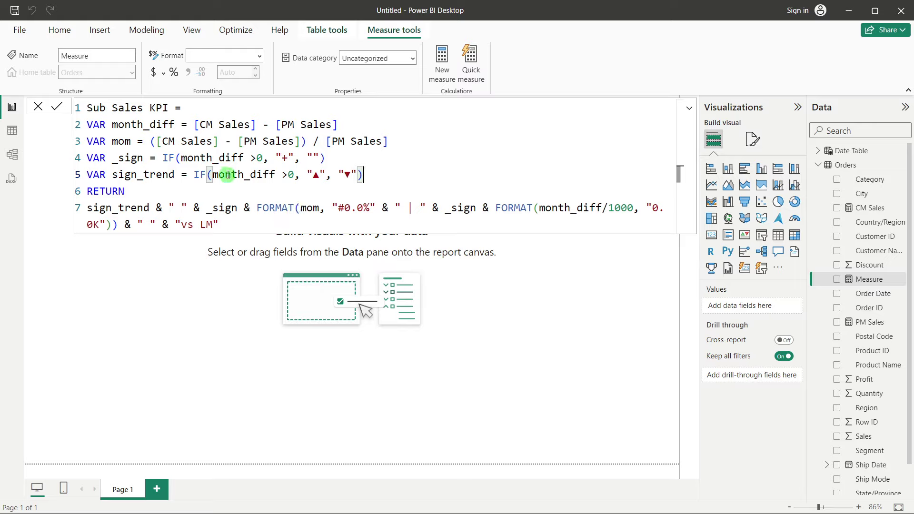
left_click(144, 189)
left_click(144, 208)
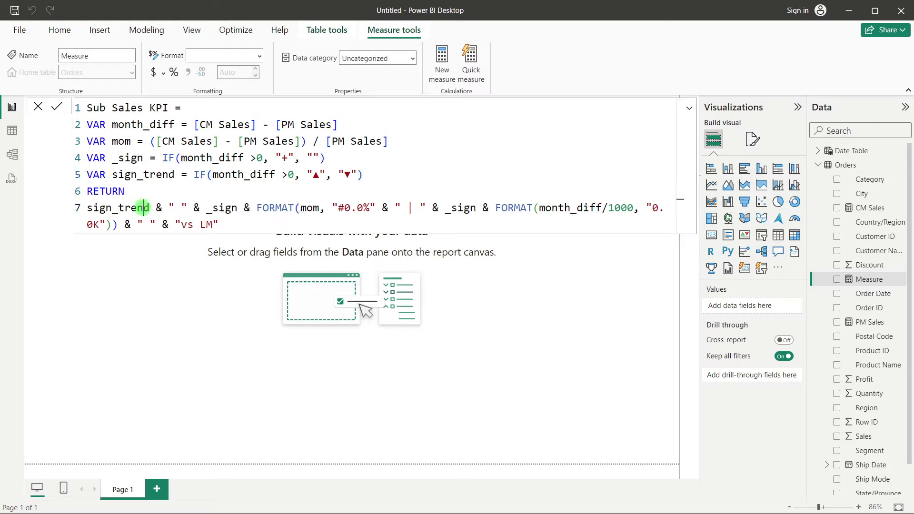
left_click(192, 209)
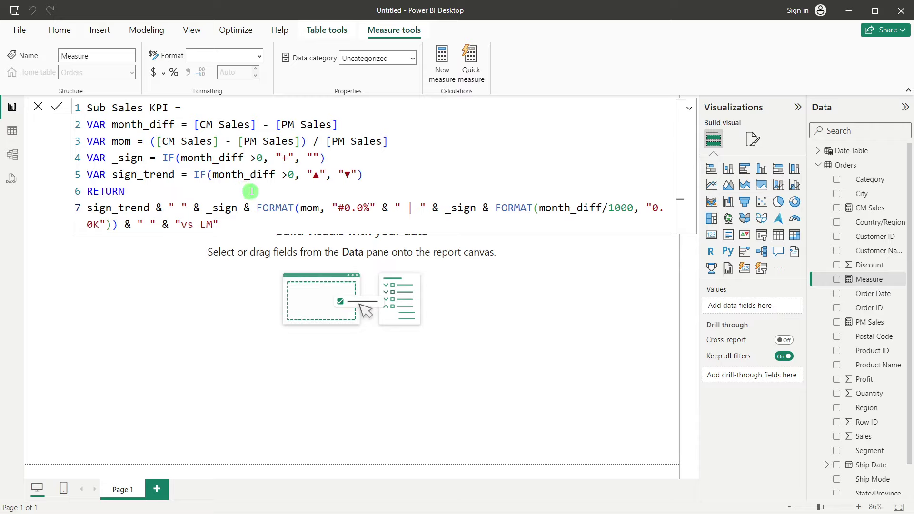
key("Left")
key("Left")
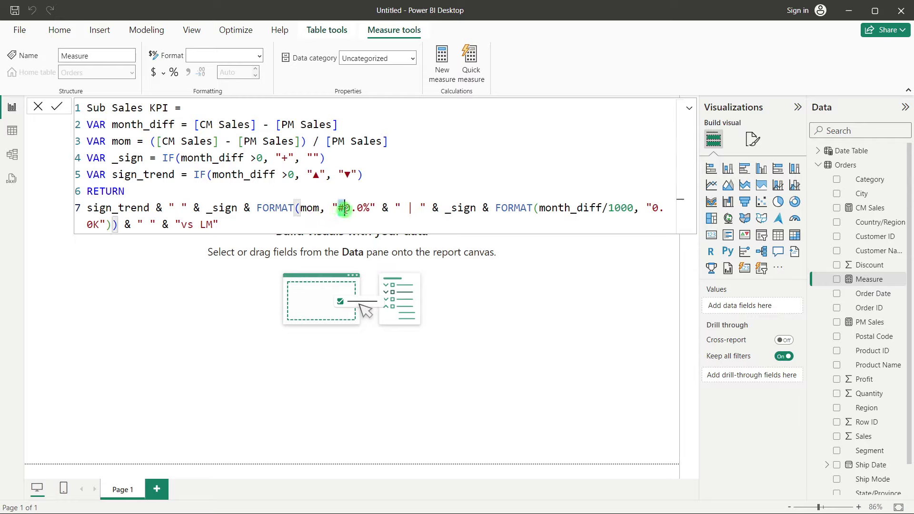
left_click_drag(339, 210, 372, 215)
left_click(407, 210)
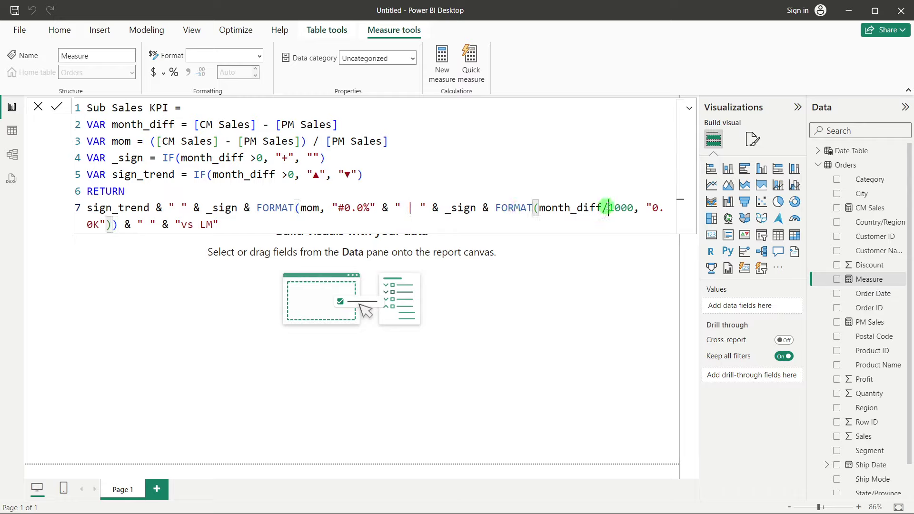
left_click_drag(607, 208, 634, 210)
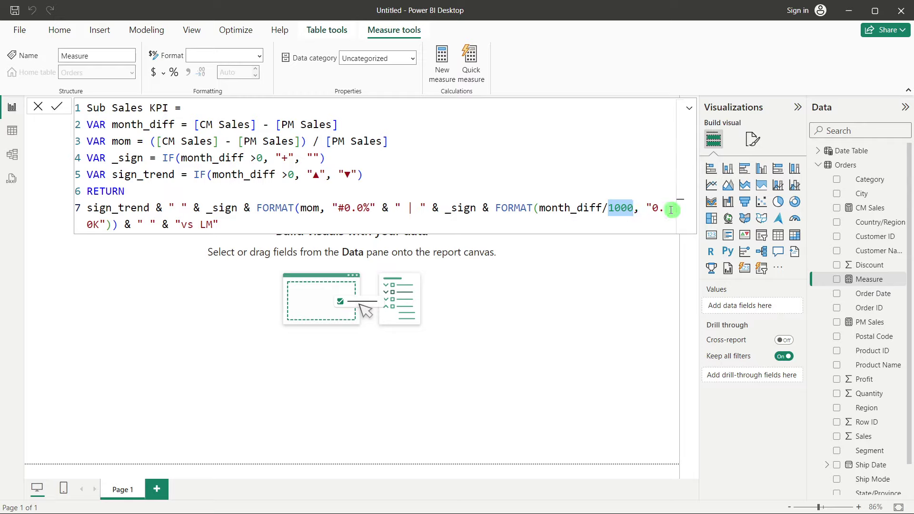
left_click(94, 225)
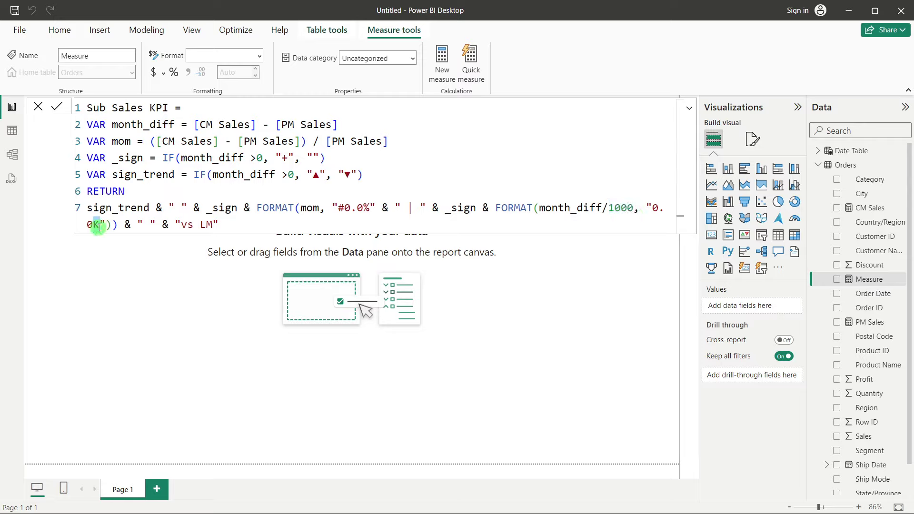
left_click(143, 224)
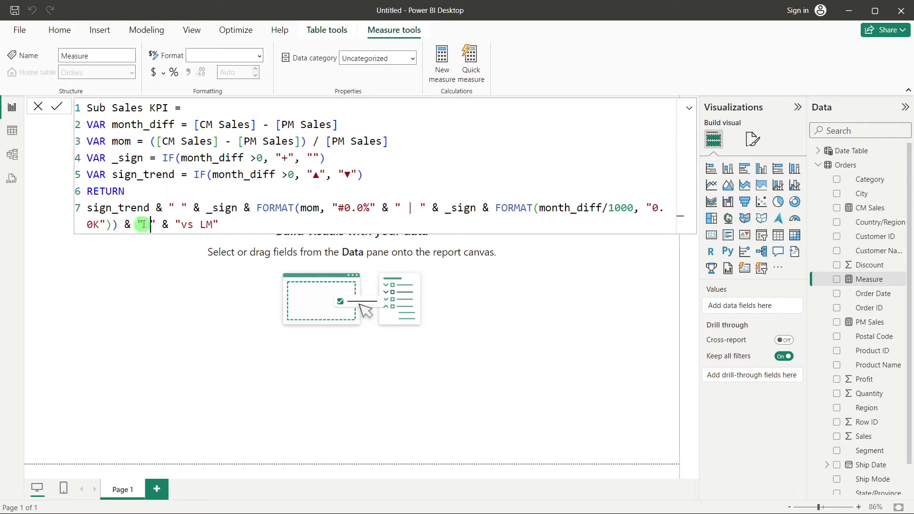
left_click(182, 226)
left_click_drag(183, 229, 214, 229)
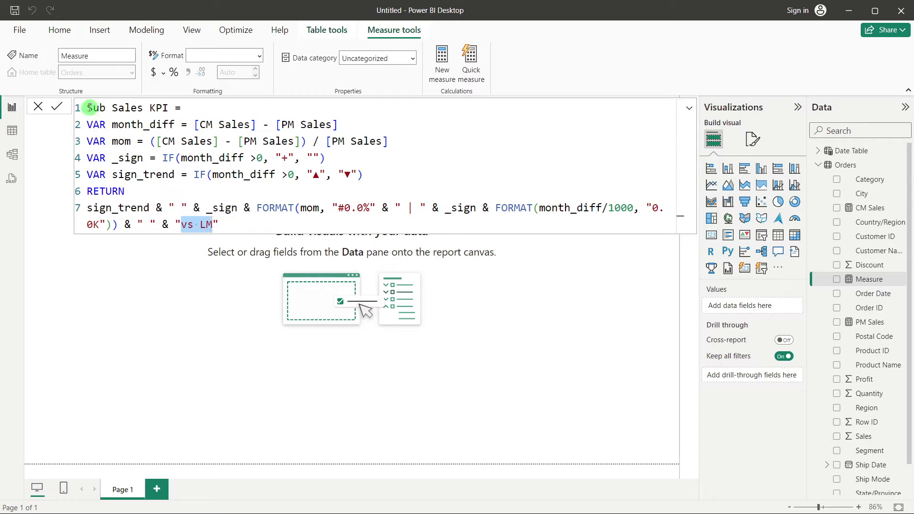
- Commit the Sub Sales KPI measure to the Orders table and leave the formula editor
left_click_drag(87, 108, 168, 108)
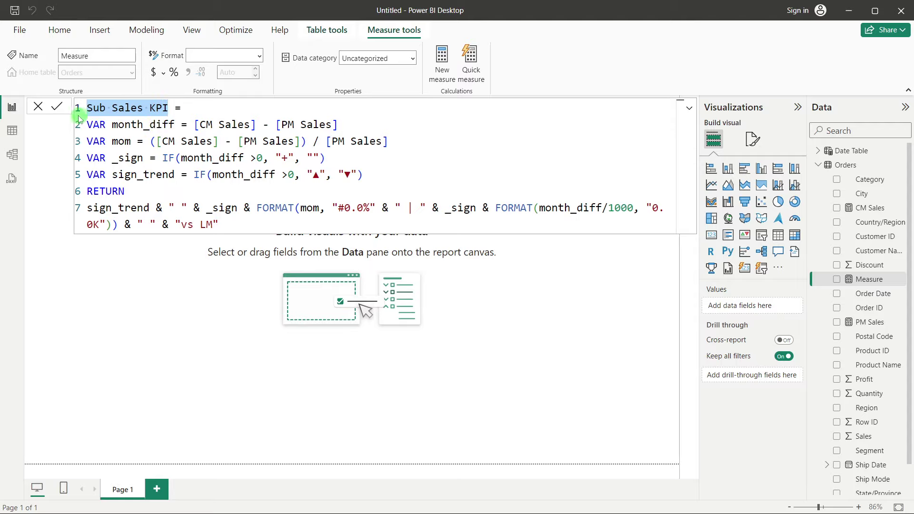
left_click(57, 106)
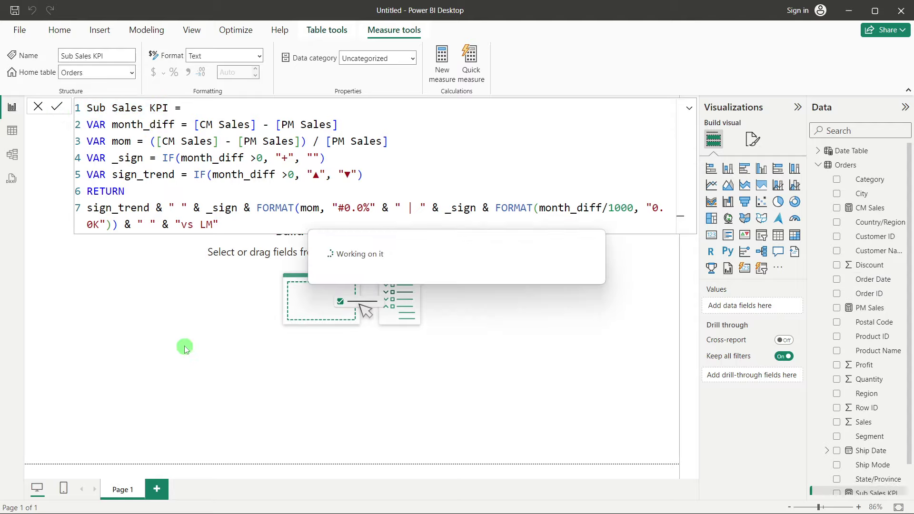
left_click(564, 309)
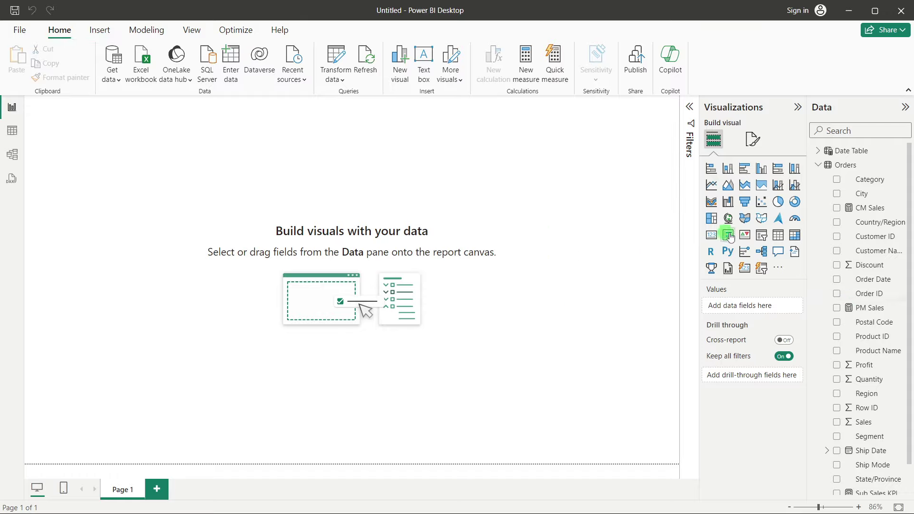
- Add a card visual showing Sub Sales KPI, widen it to fit the whole label, and position it mid-page
left_click(712, 235)
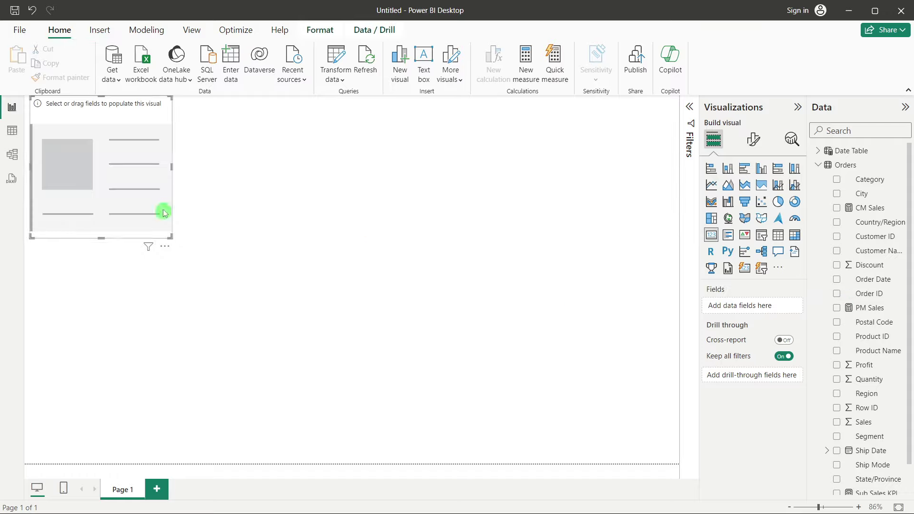
left_click_drag(163, 210, 368, 261)
scroll(852, 304, "down", 1)
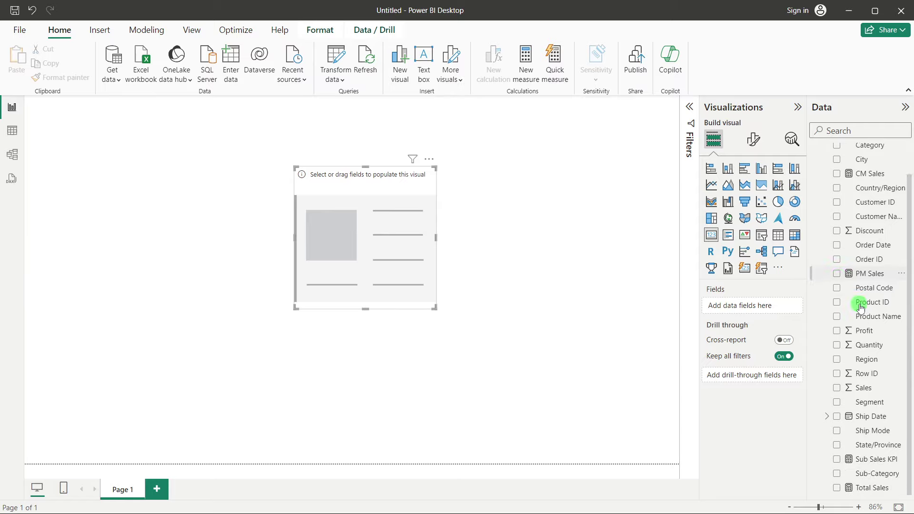
left_click(837, 459)
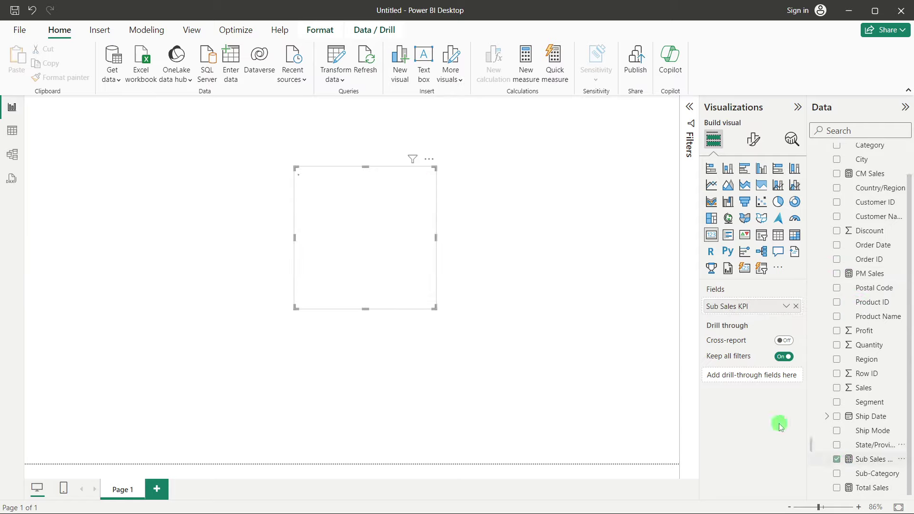
left_click_drag(437, 238, 671, 247)
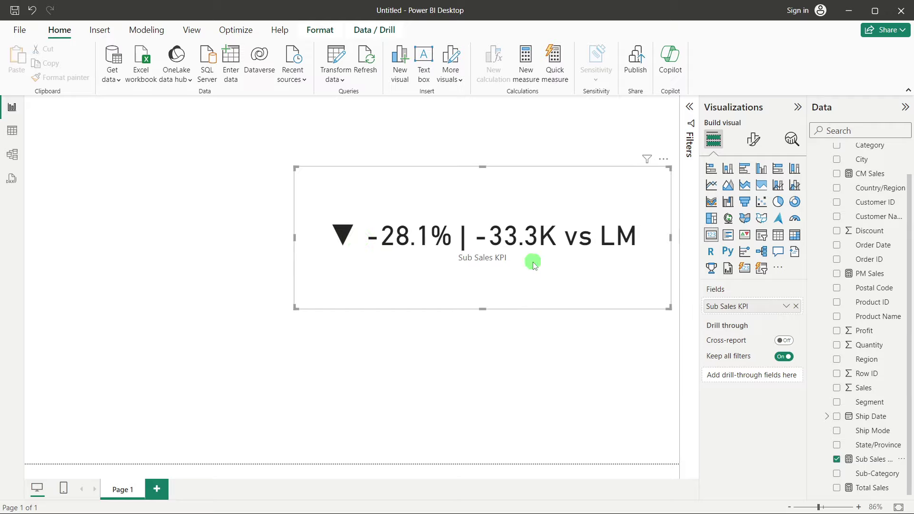
left_click_drag(532, 262, 443, 265)
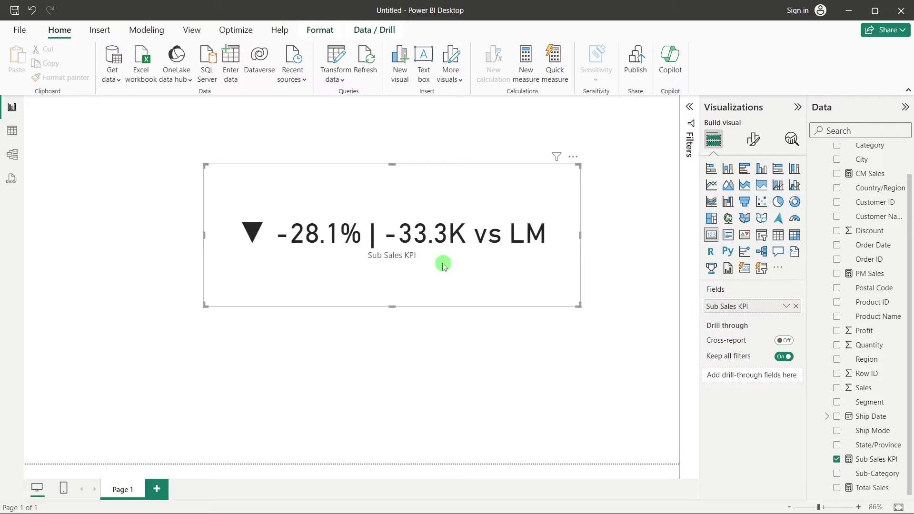
- Delete the Sub Sales KPI card from the report page
left_click(553, 384)
left_click(518, 266)
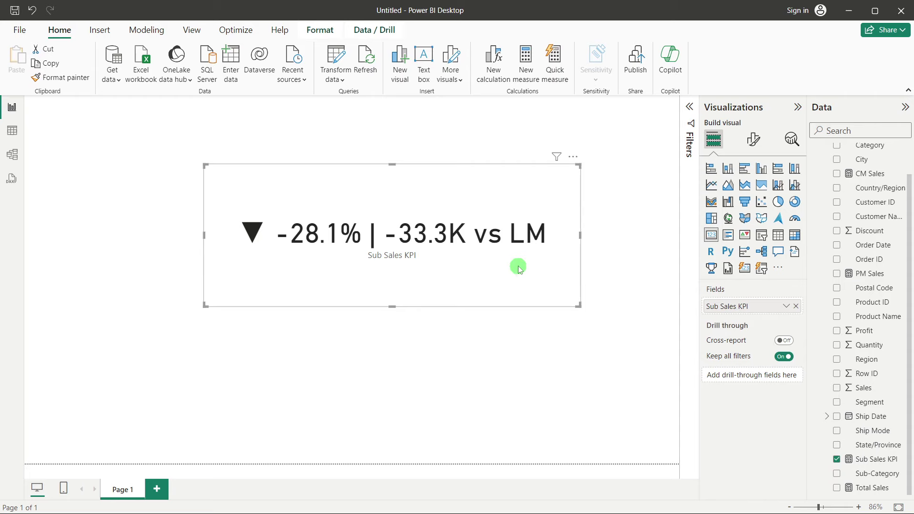
key("Delete")
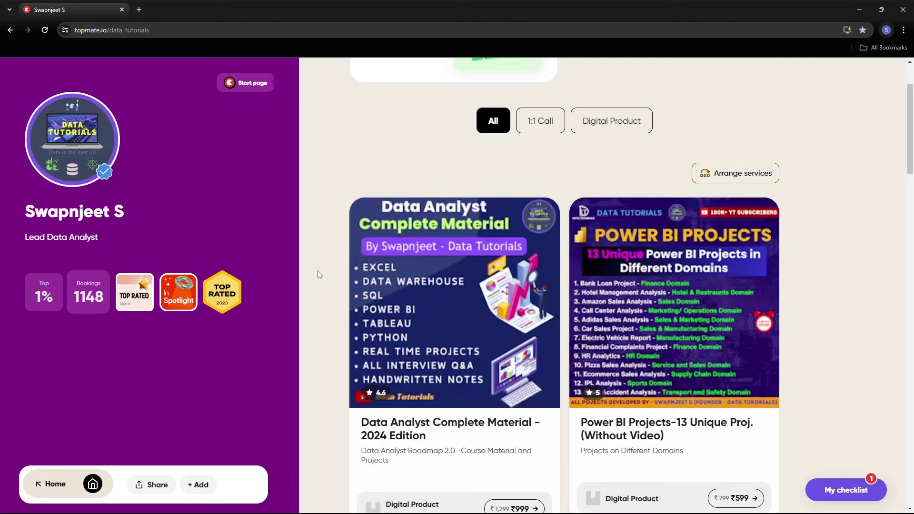
- Browse the Data Tutorials products on the Topmate page in the browser, including the details of Power BI Material - 2024 Edition
scroll(855, 239, "down", 1)
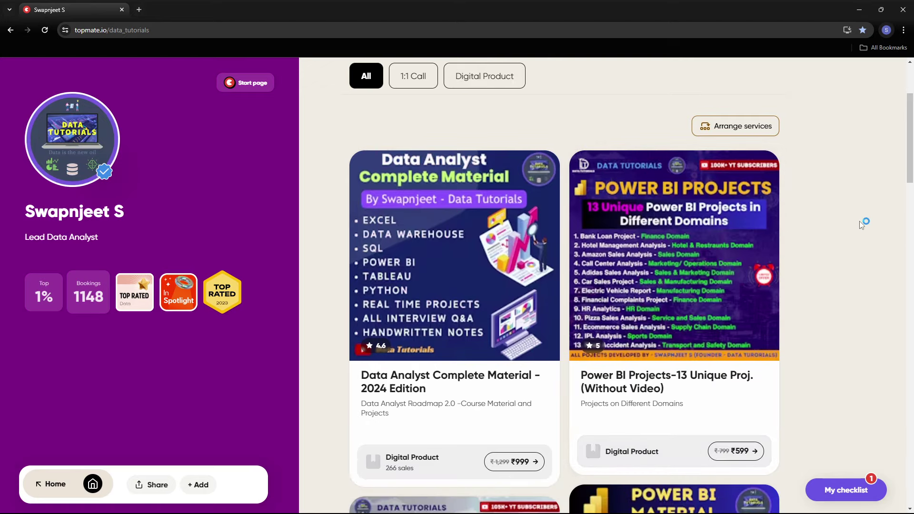
scroll(838, 296, "down", 7)
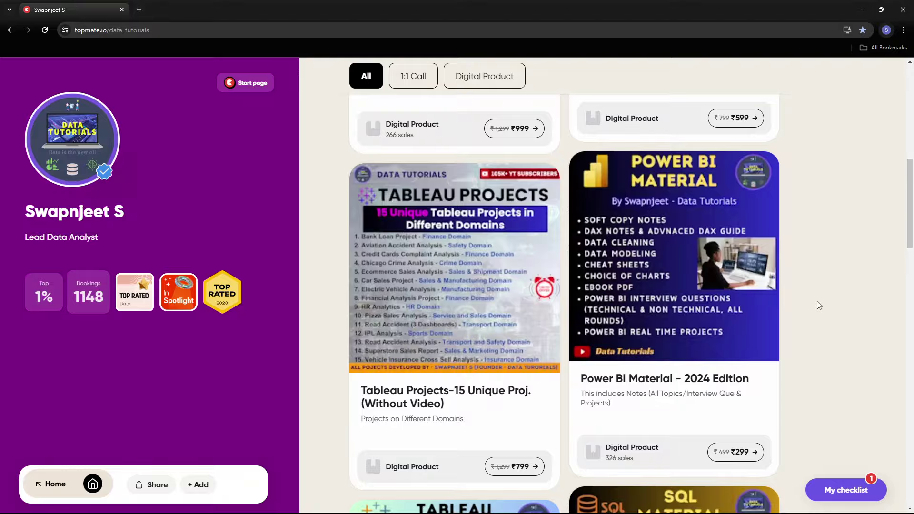
left_click(735, 452)
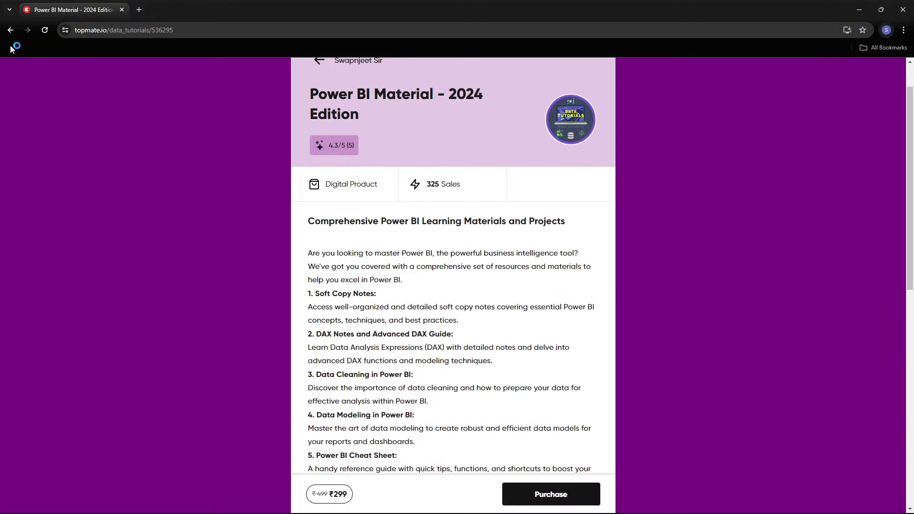
left_click(10, 30)
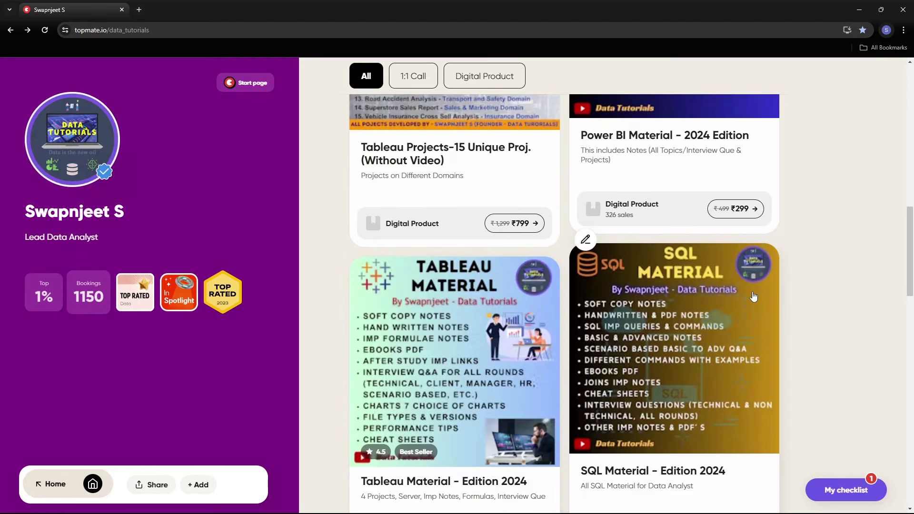
scroll(753, 297, "down", 5)
scroll(845, 285, "down", 2)
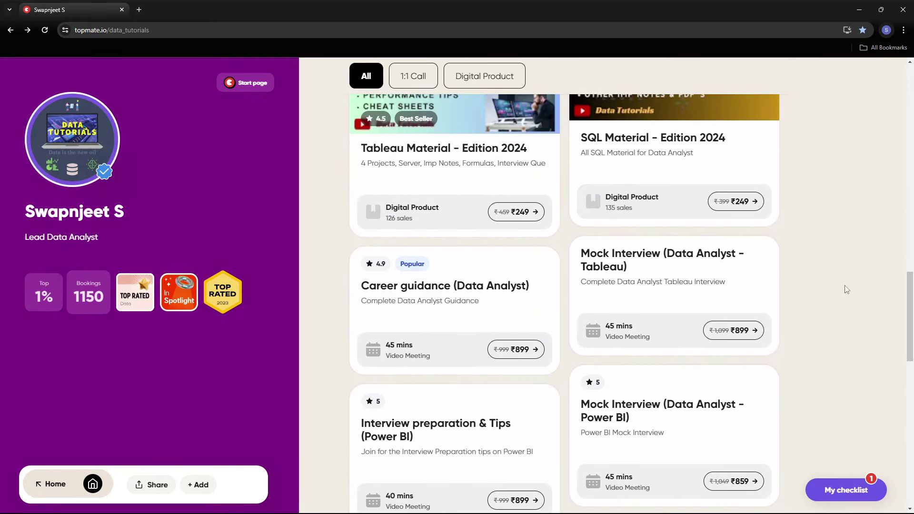
scroll(845, 289, "down", 2)
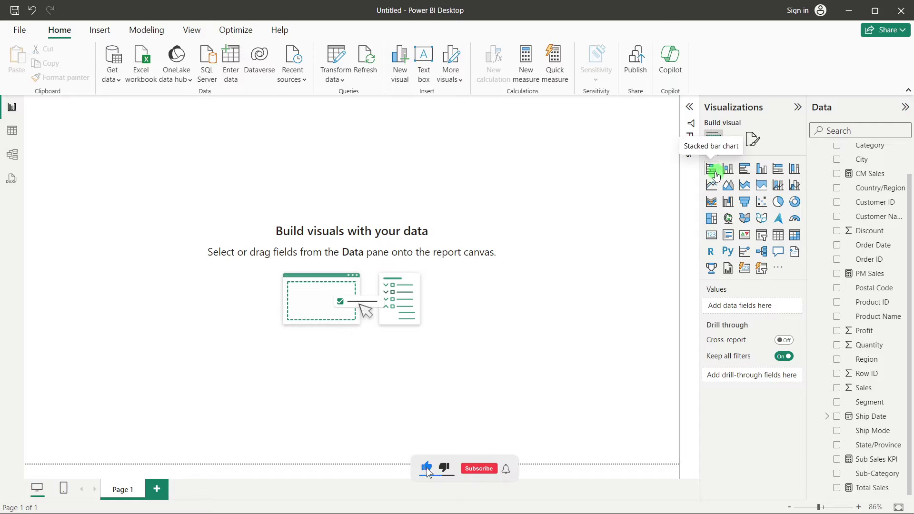
- Back in Power BI, insert an enlarged clustered bar chart mid-page with Sub-Category on the Y-axis and Sales on the X-axis
left_click(746, 168)
left_click_drag(143, 153, 286, 188)
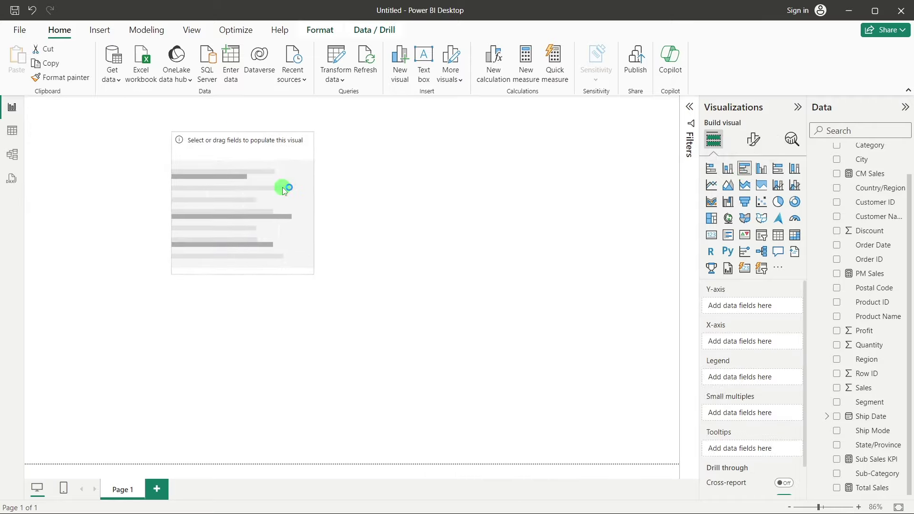
left_click(316, 277)
left_click(288, 253)
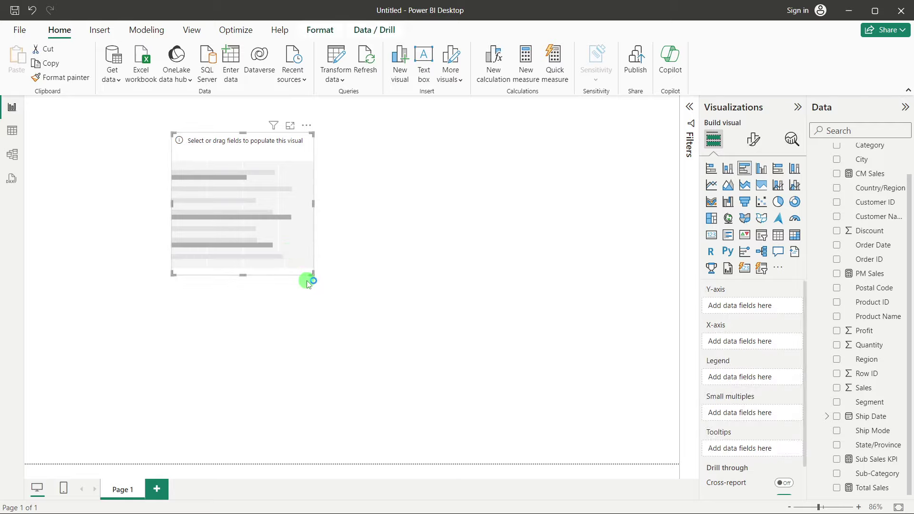
left_click_drag(313, 273, 505, 437)
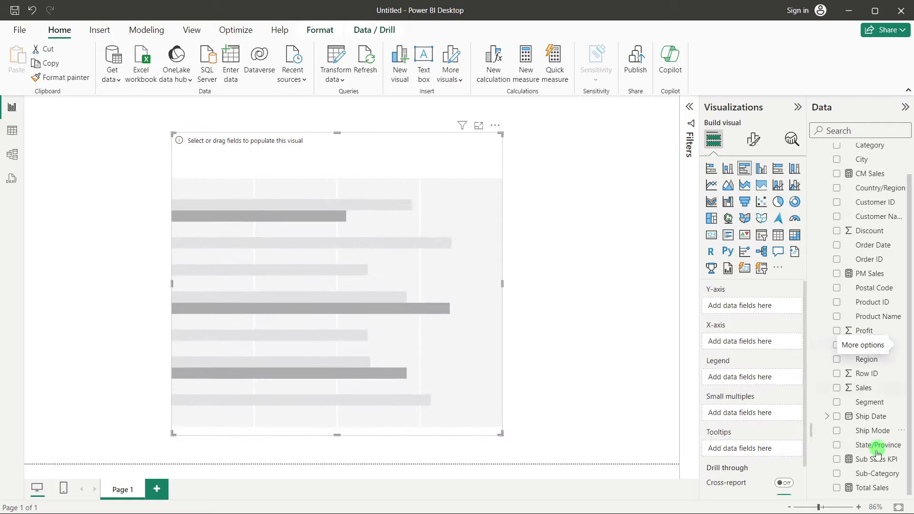
left_click(836, 474)
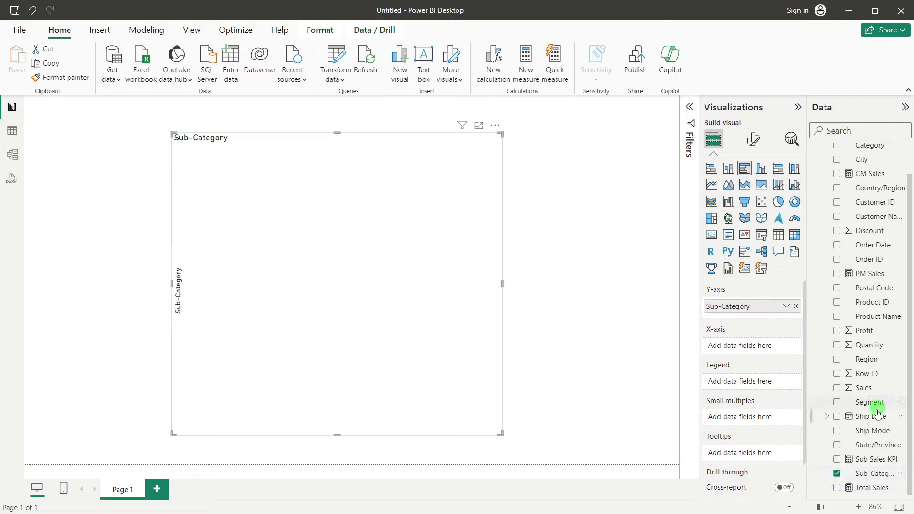
left_click_drag(865, 393, 736, 346)
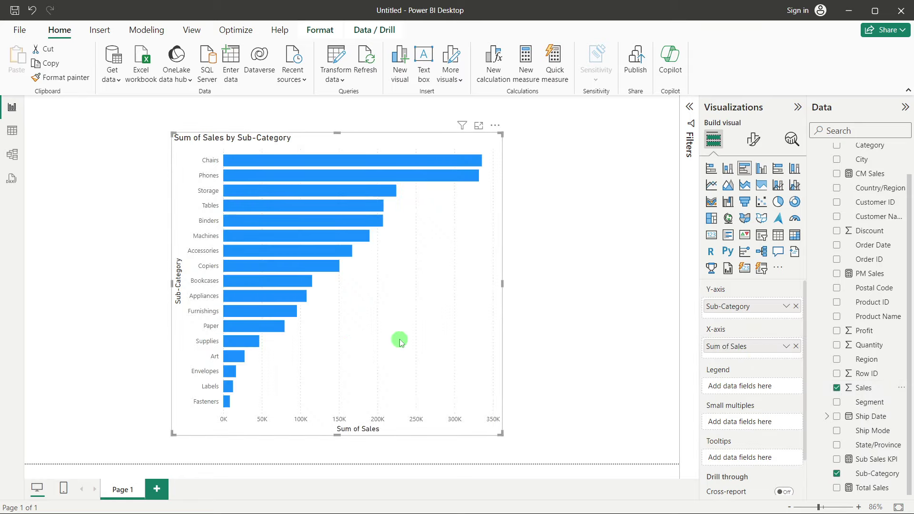
- Filter the bar chart's Sub-Category to the Top N items, showing the top 10 by Sum of Sales
left_click(689, 108)
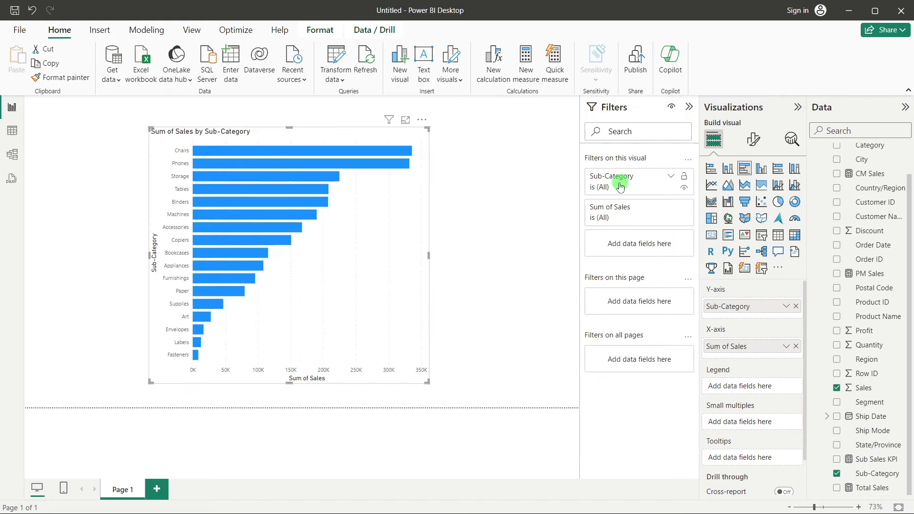
left_click(671, 176)
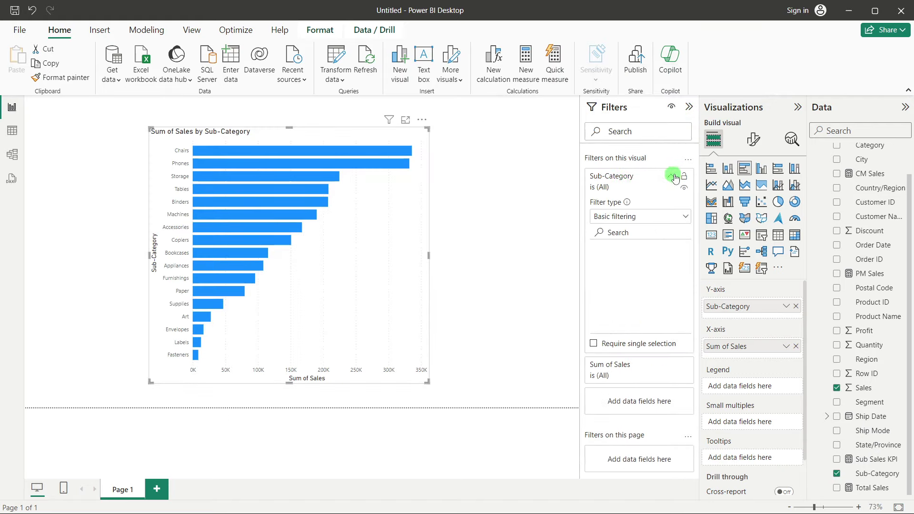
left_click(613, 217)
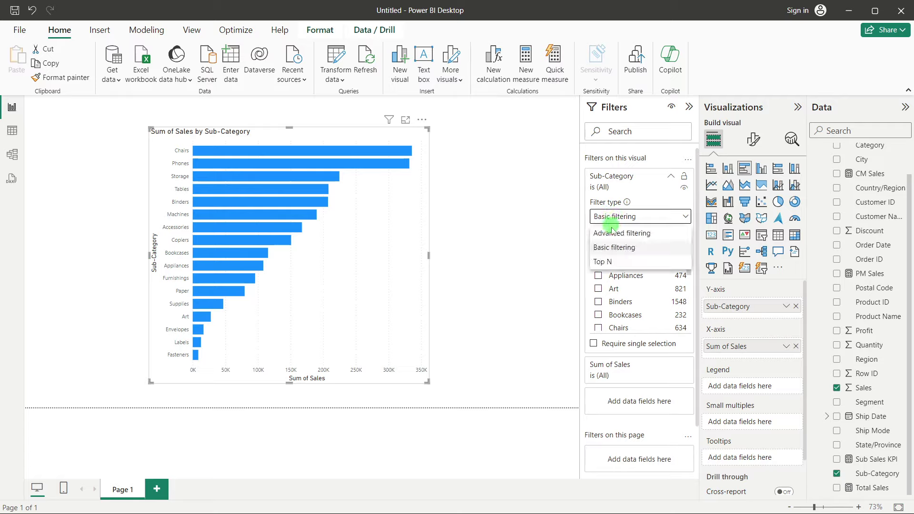
left_click(613, 233)
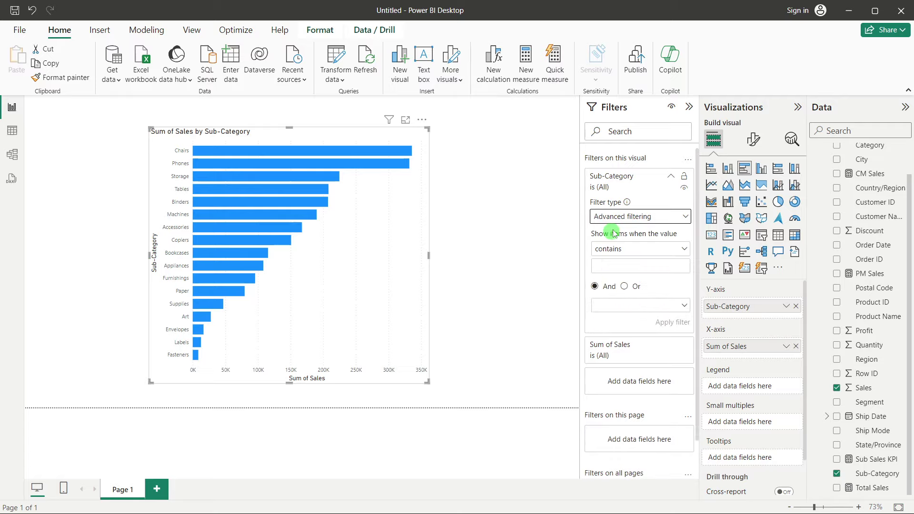
left_click(614, 217)
left_click(618, 260)
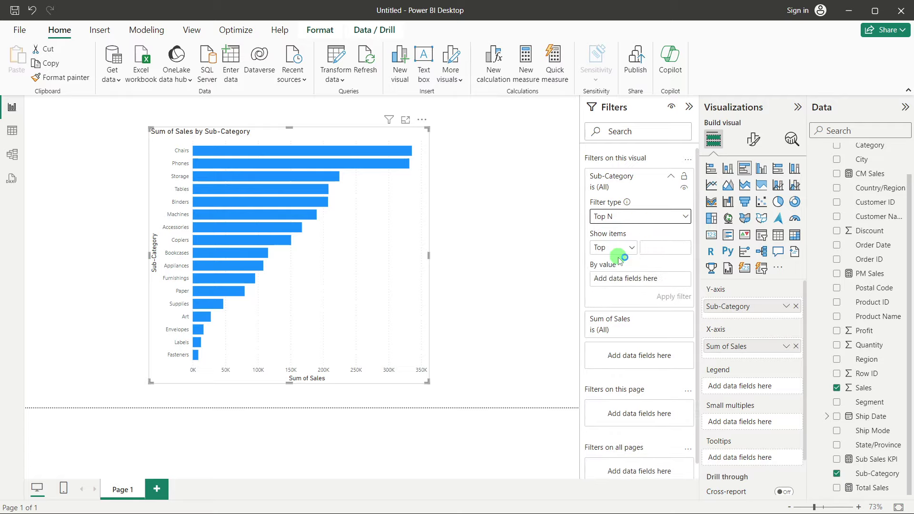
left_click(655, 245)
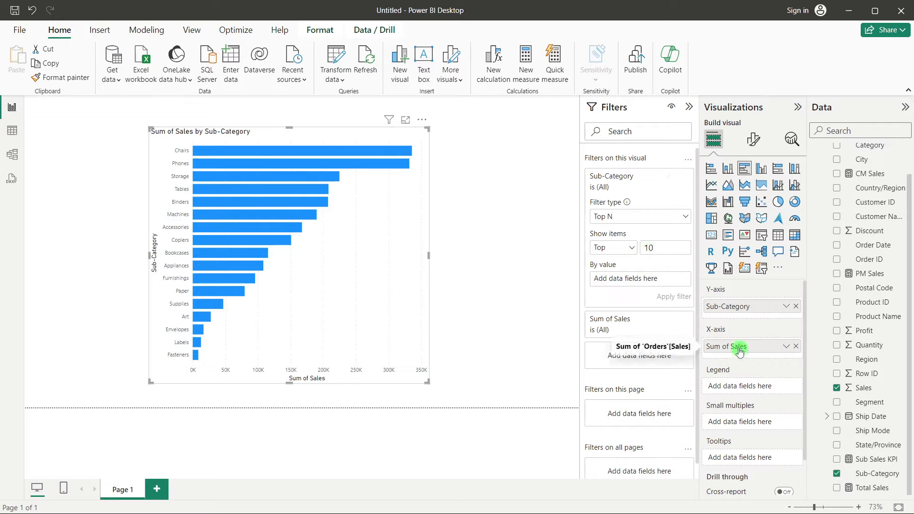
left_click_drag(871, 388, 645, 282)
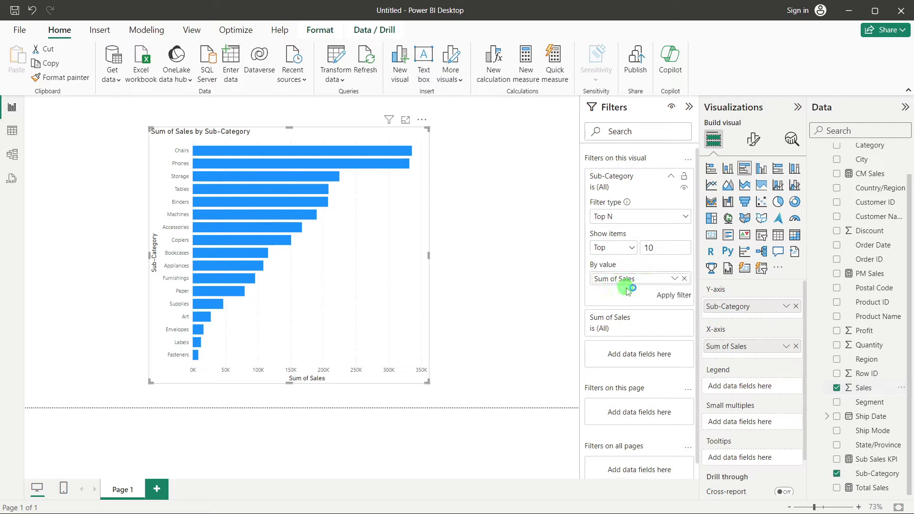
left_click(683, 303)
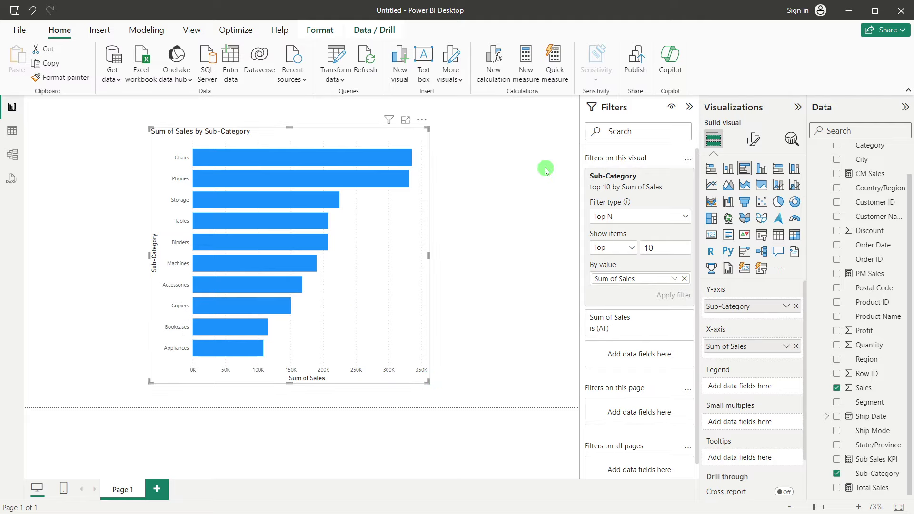
left_click(689, 107)
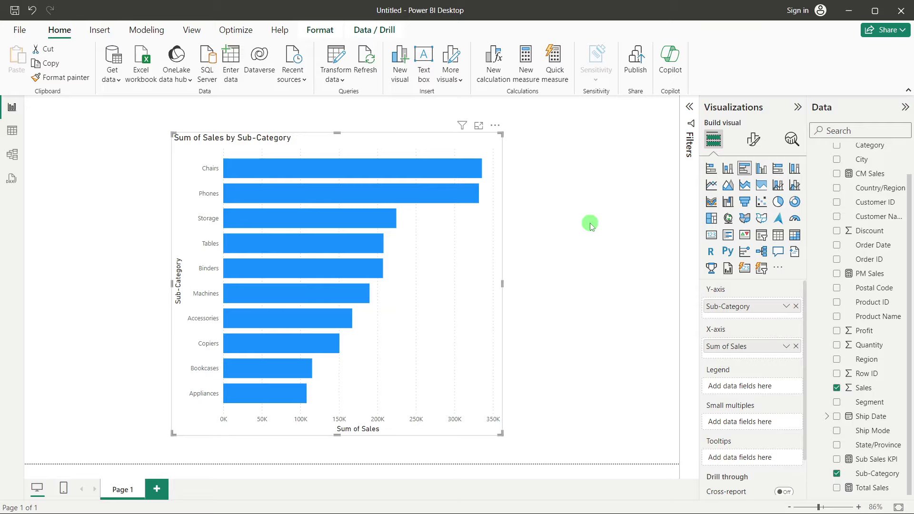
- Create a new measure in the Orders table with the formula Label Holder = 0
right_click(861, 232)
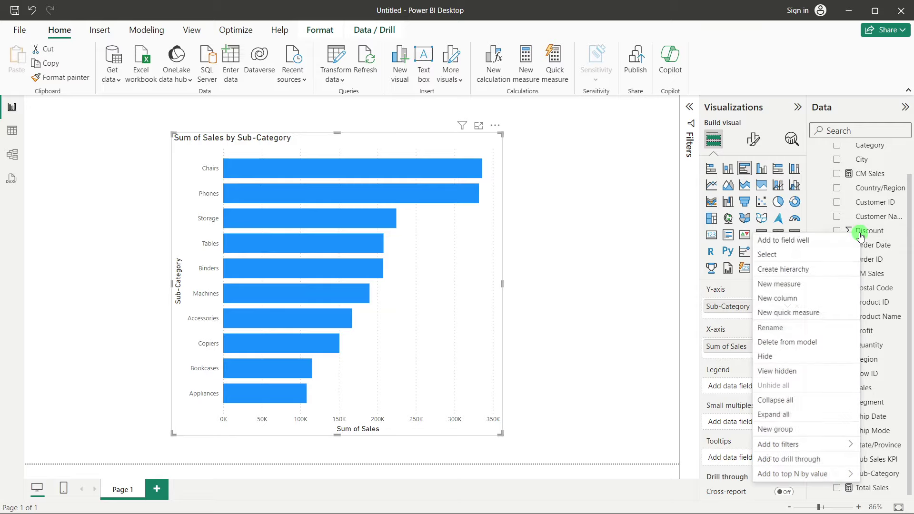
left_click(781, 284)
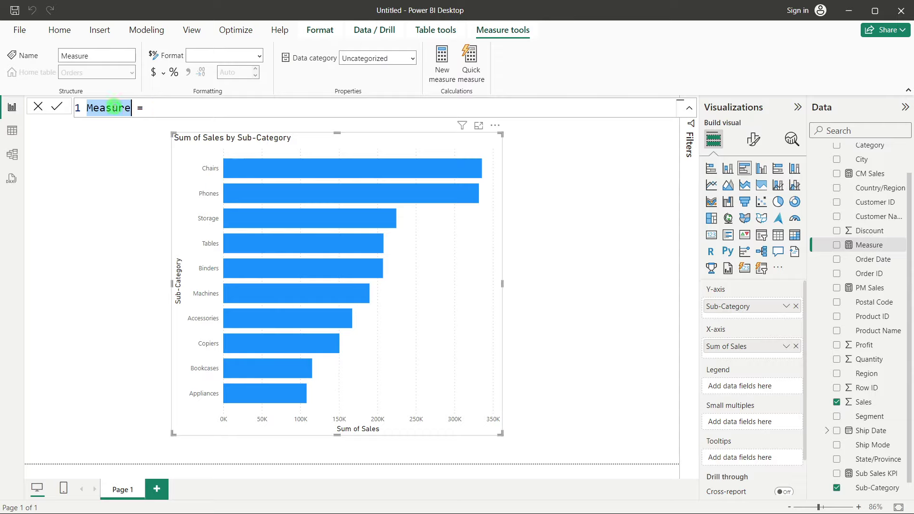
type("Lab")
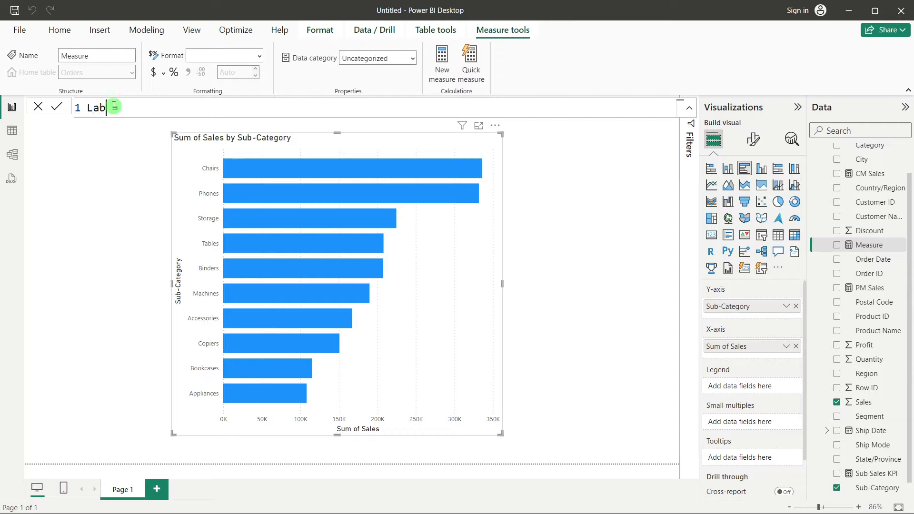
type("el Holder = 0")
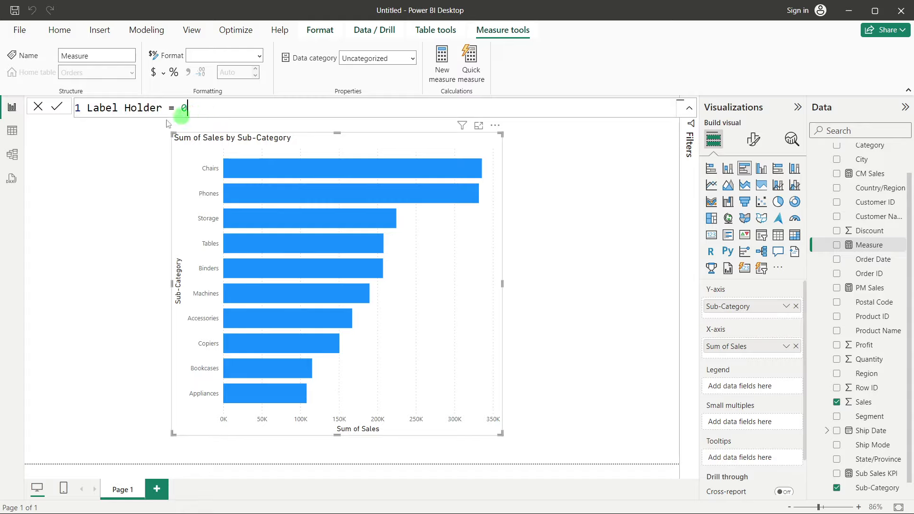
left_click(55, 111)
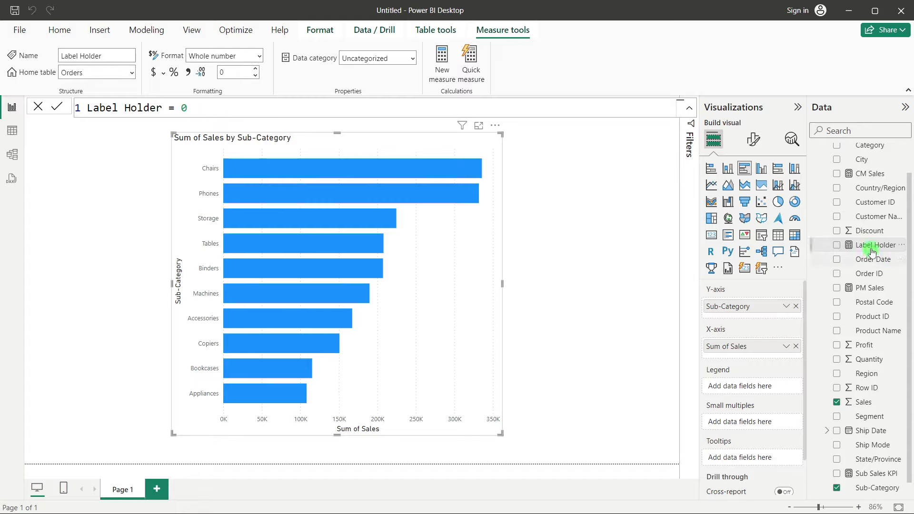
- Add the Label Holder measure to the bar chart's X-axis beneath Sum of Sales, and close the measure formula
left_click_drag(871, 249, 754, 352)
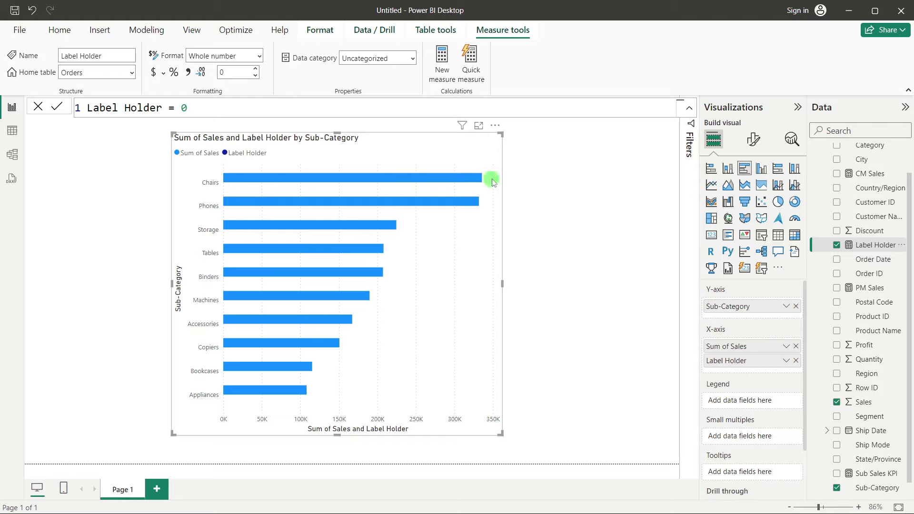
mouse_move(238, 185)
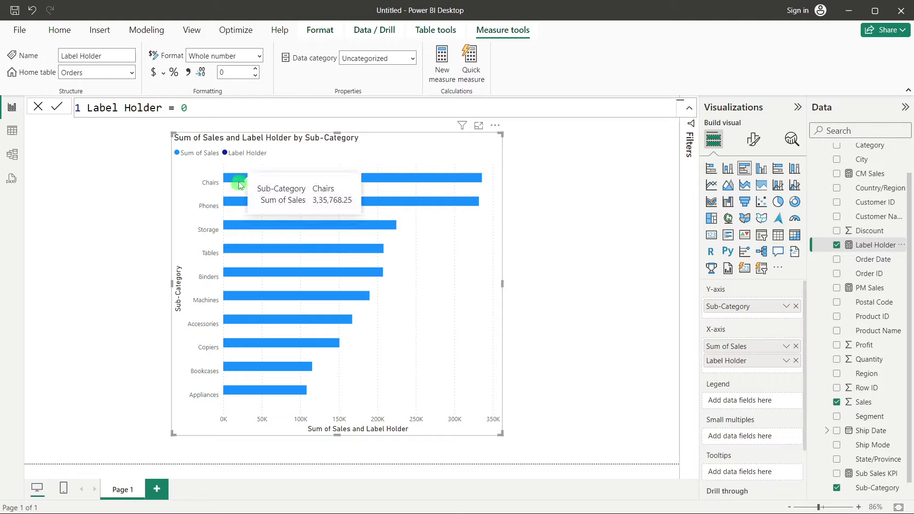
left_click(59, 109)
left_click(225, 185)
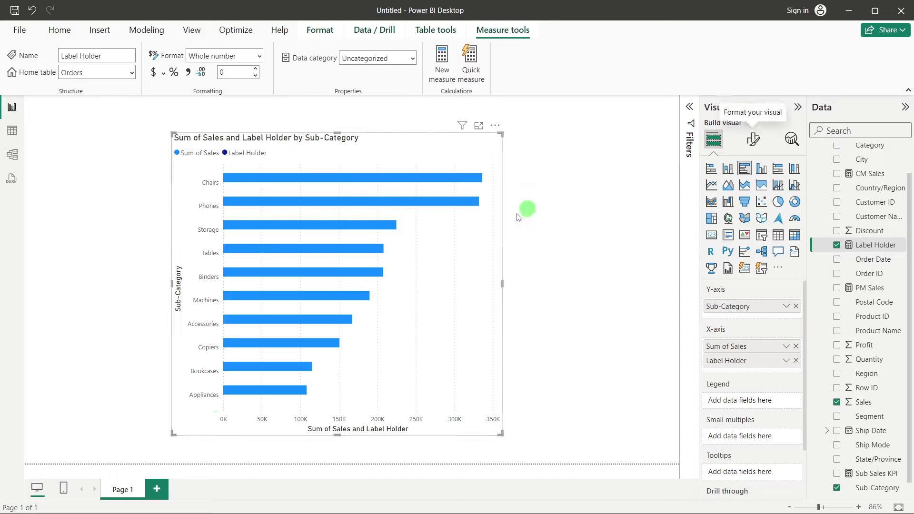
- Turn on data labels for the bar chart and shift the chart slightly to the right on the page
left_click(753, 139)
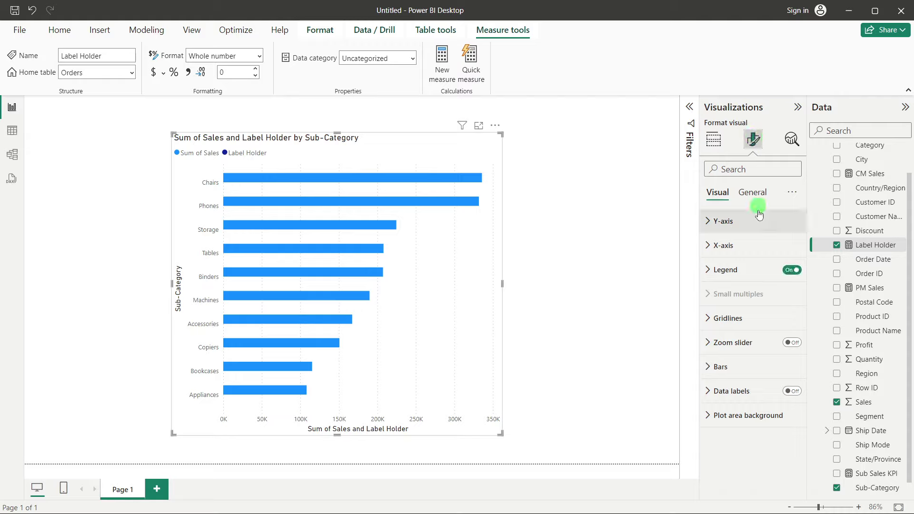
left_click(791, 391)
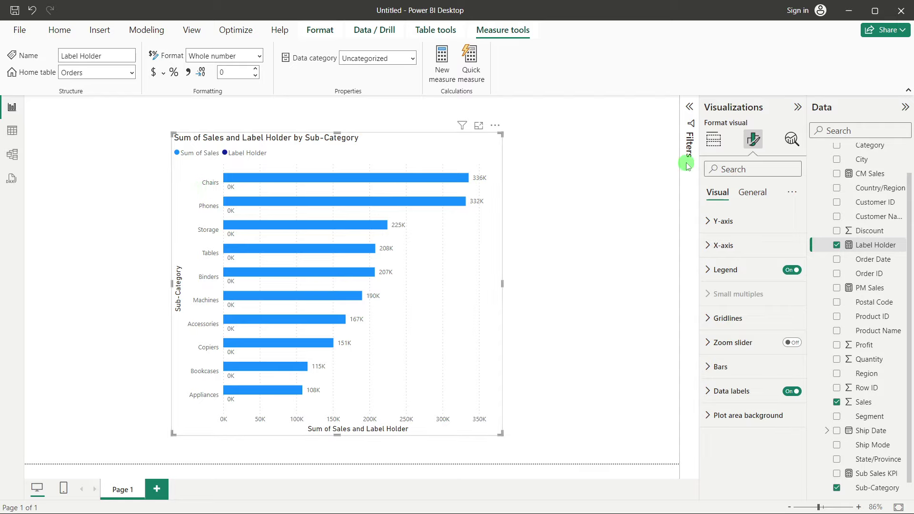
left_click(713, 139)
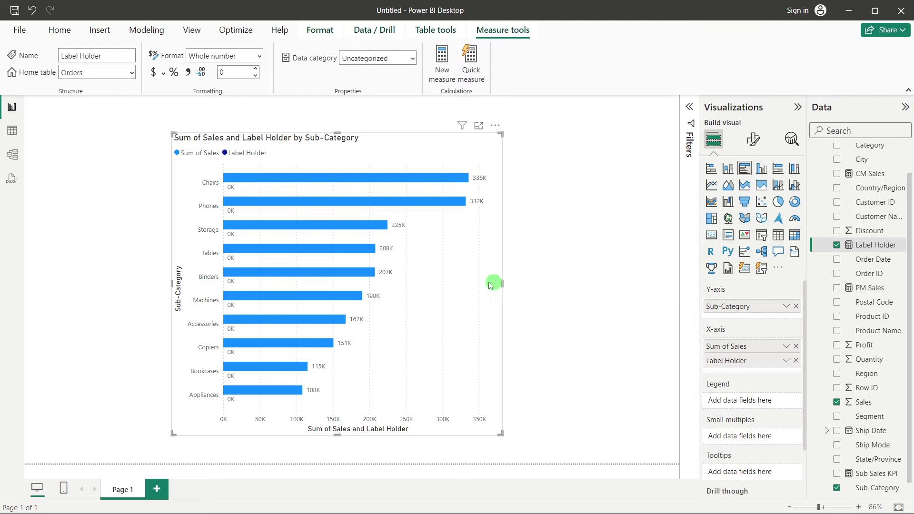
left_click_drag(458, 275, 484, 270)
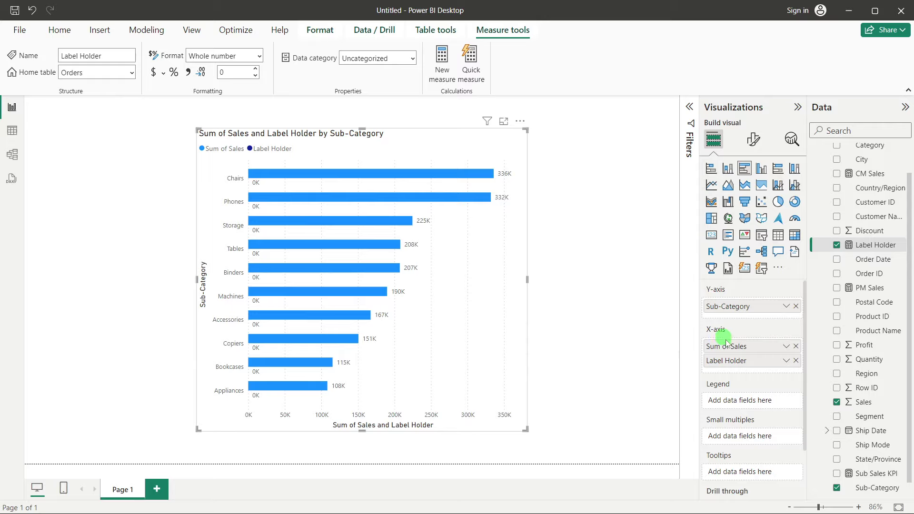
- Place Label Holder ahead of Sum of Sales on the X-axis and sort the chart by Sum of Sales
left_click_drag(733, 368, 740, 345)
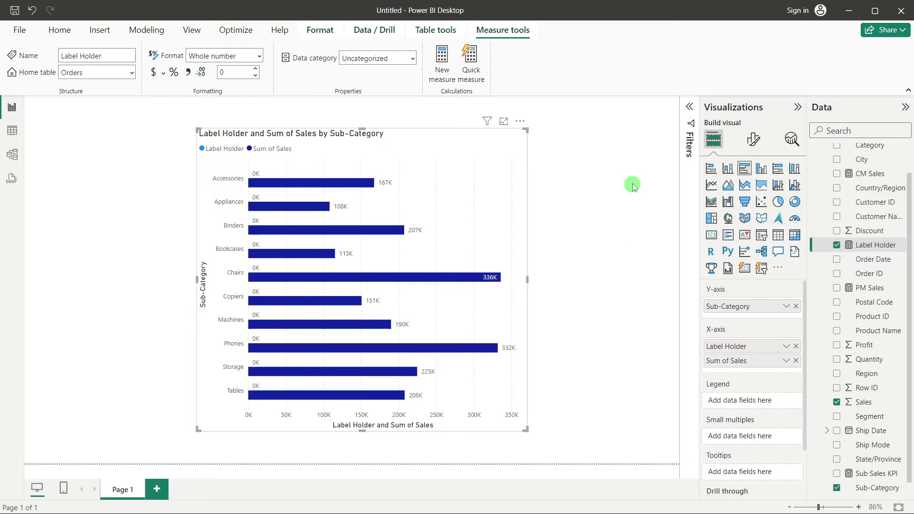
left_click(520, 122)
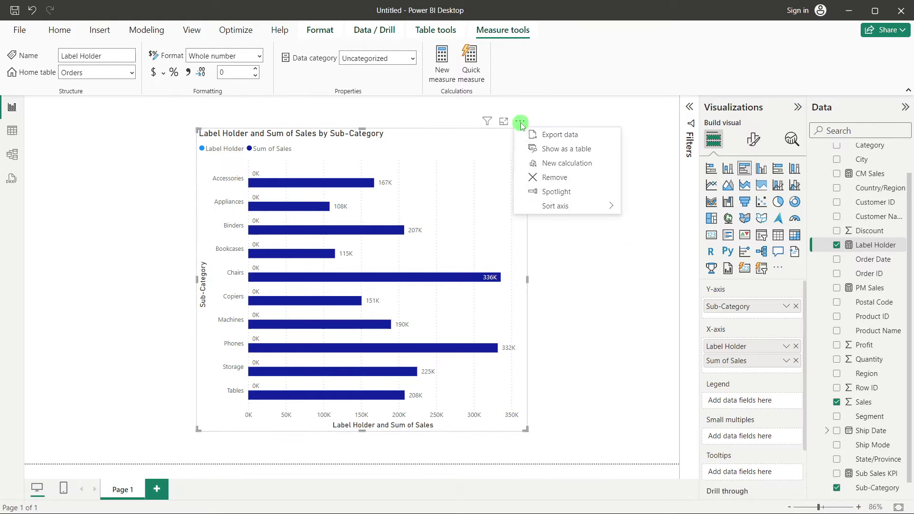
left_click(541, 215)
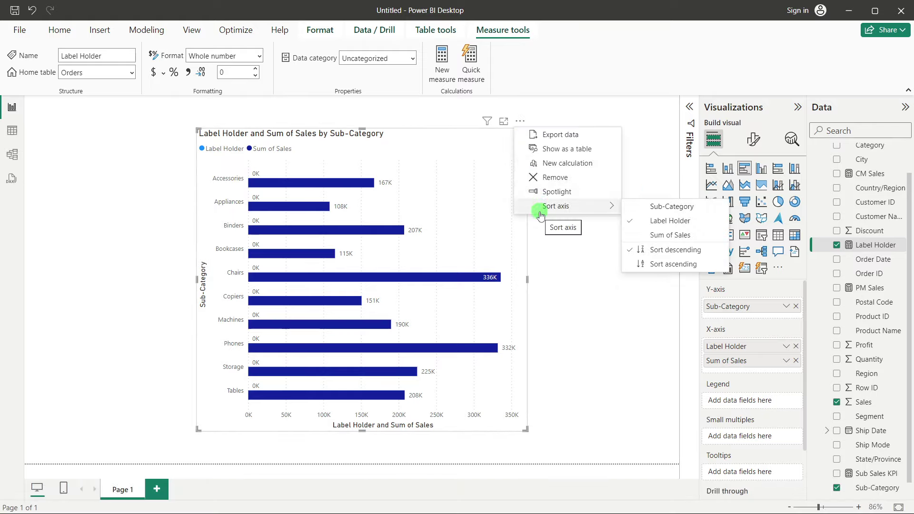
left_click(654, 236)
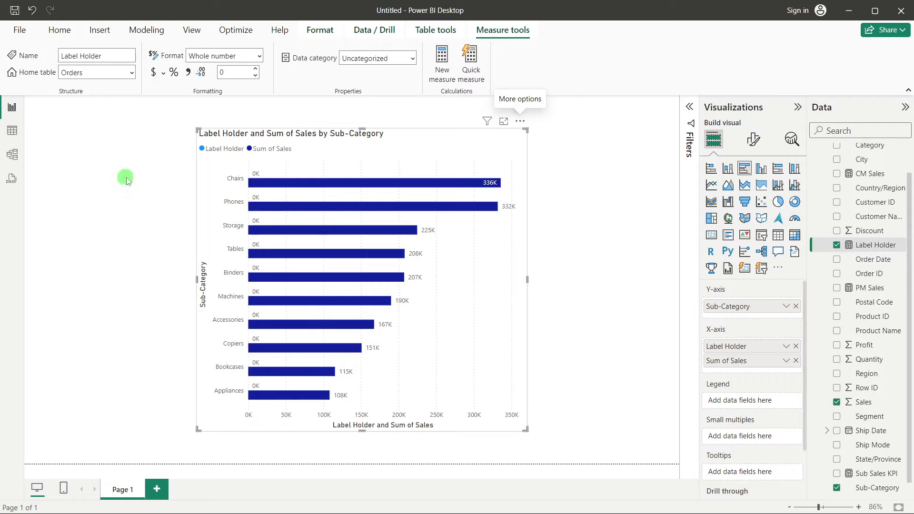
- Turn off the bar chart's vertical gridlines
left_click(756, 144)
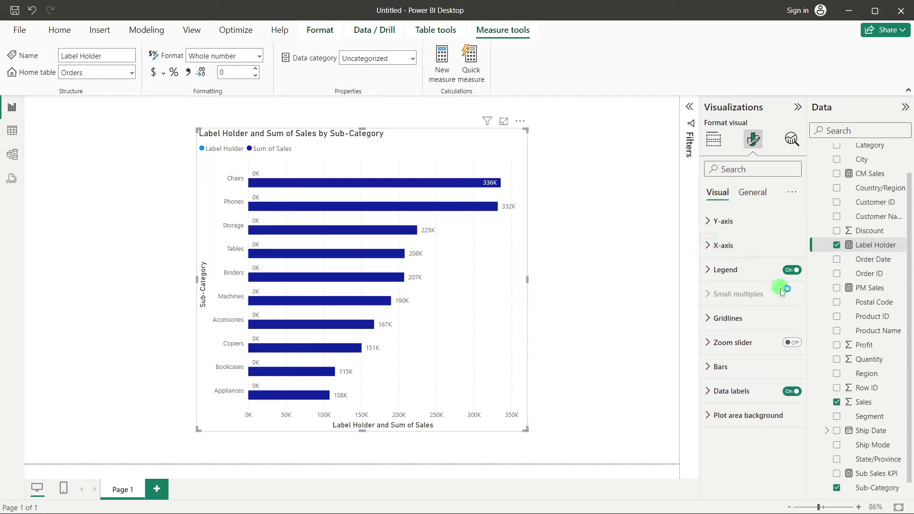
left_click(757, 318)
left_click(781, 345)
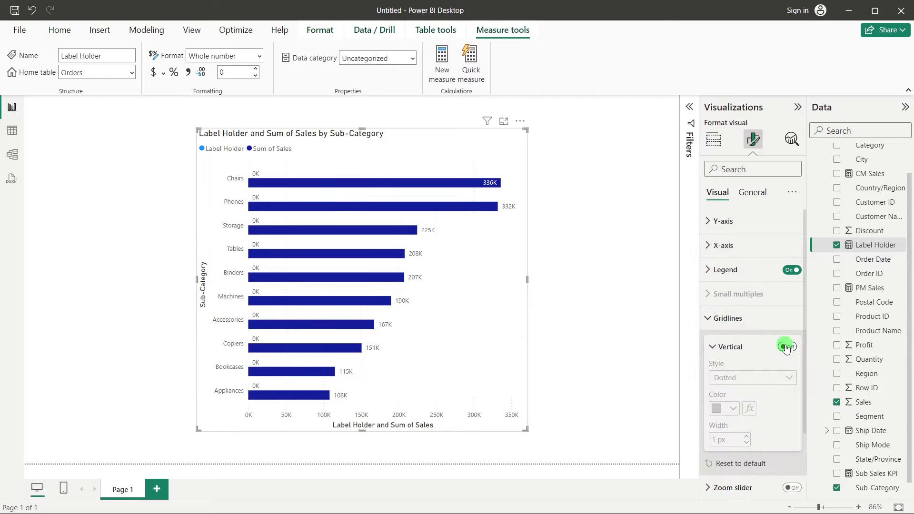
left_click(737, 324)
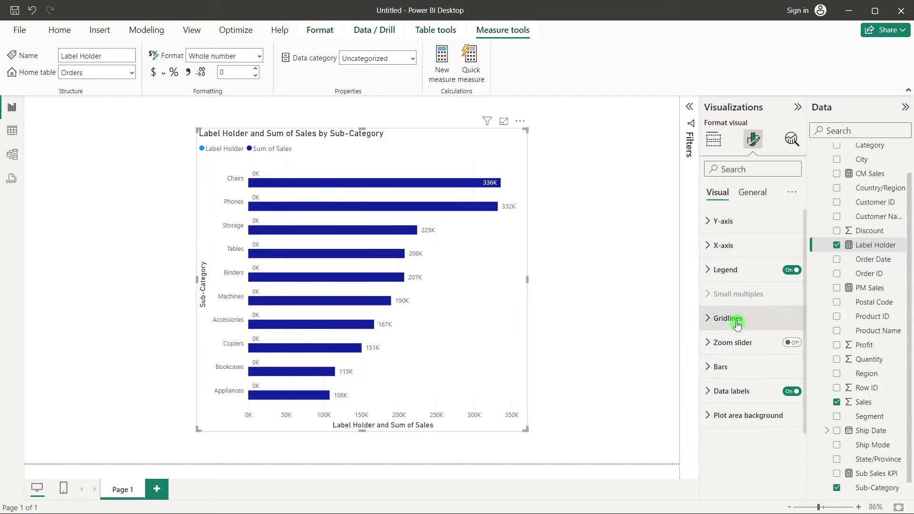
- Turn off both the values and the title of the bar chart's Y-axis
left_click(736, 232)
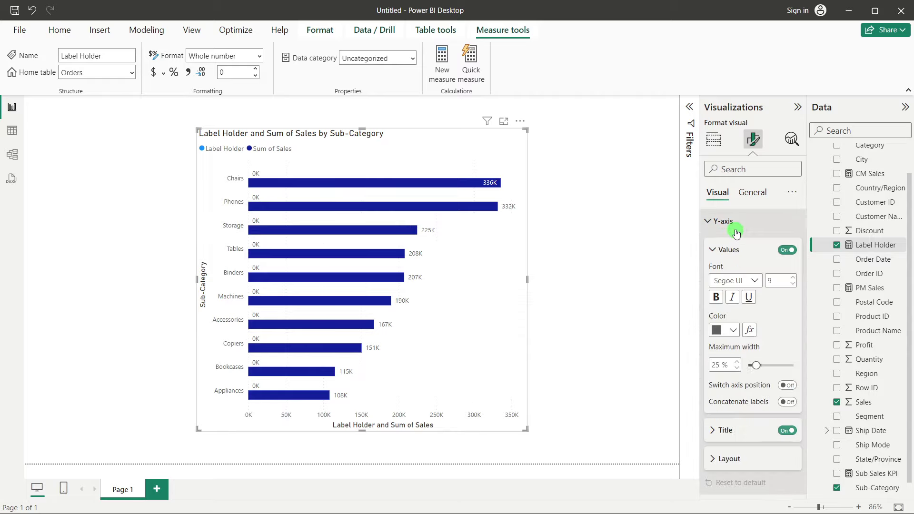
left_click(790, 251)
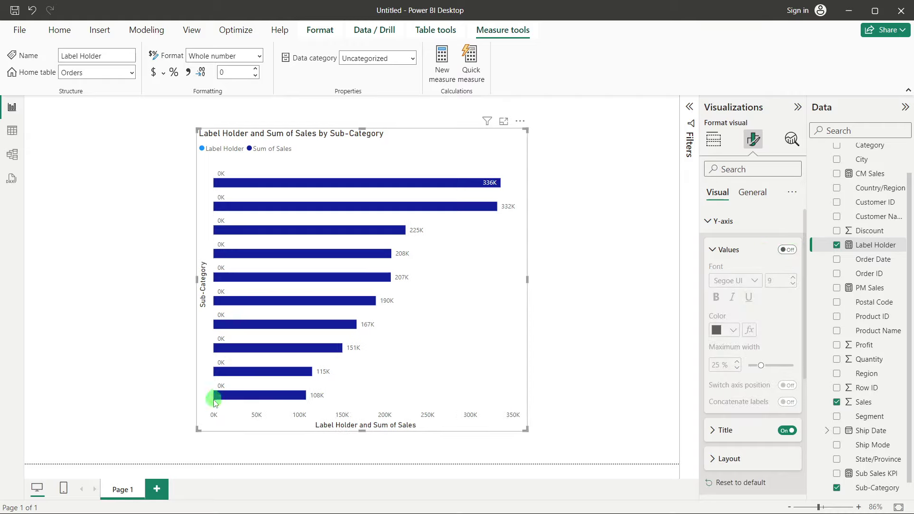
left_click(786, 250)
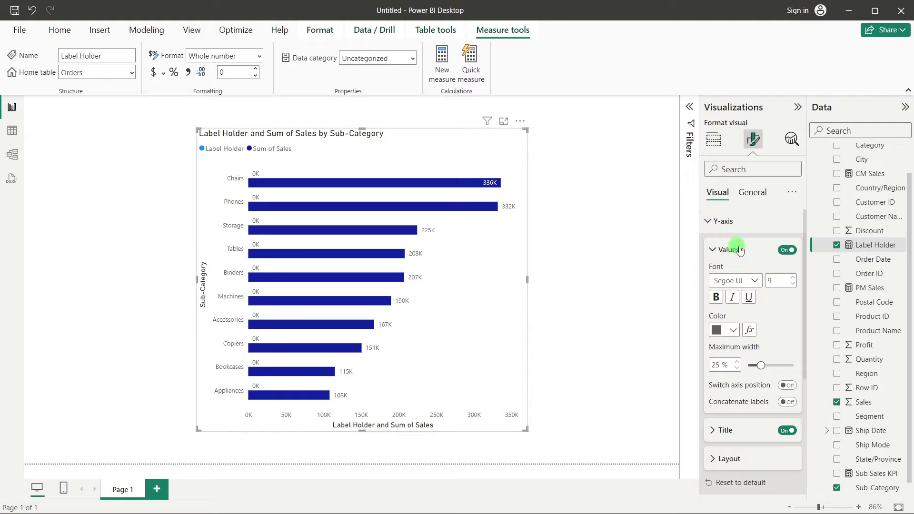
left_click(784, 253)
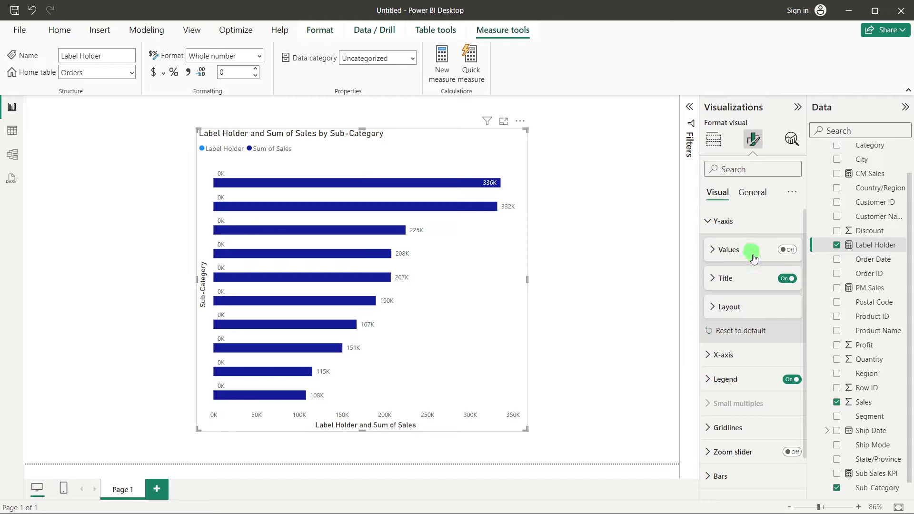
left_click(787, 278)
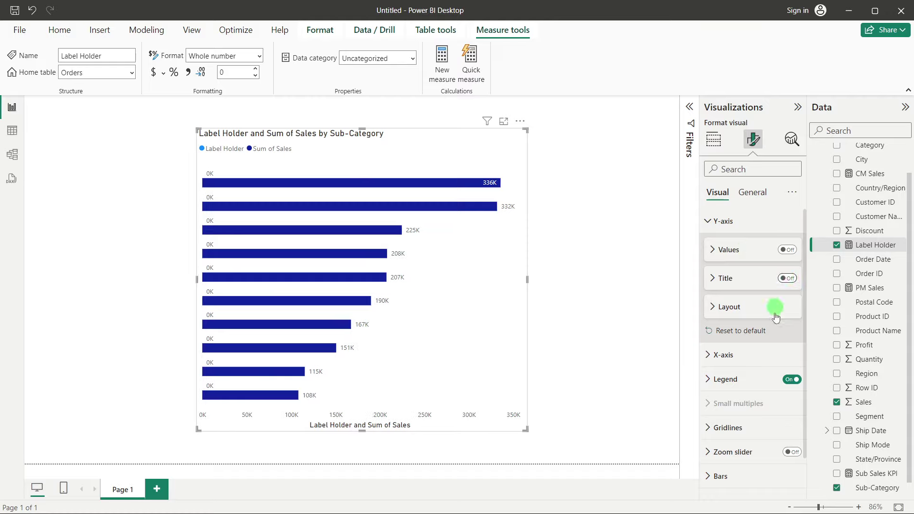
- Turn off both the title and the values of the bar chart's X-axis
left_click(744, 359)
scroll(744, 361, "down", 5)
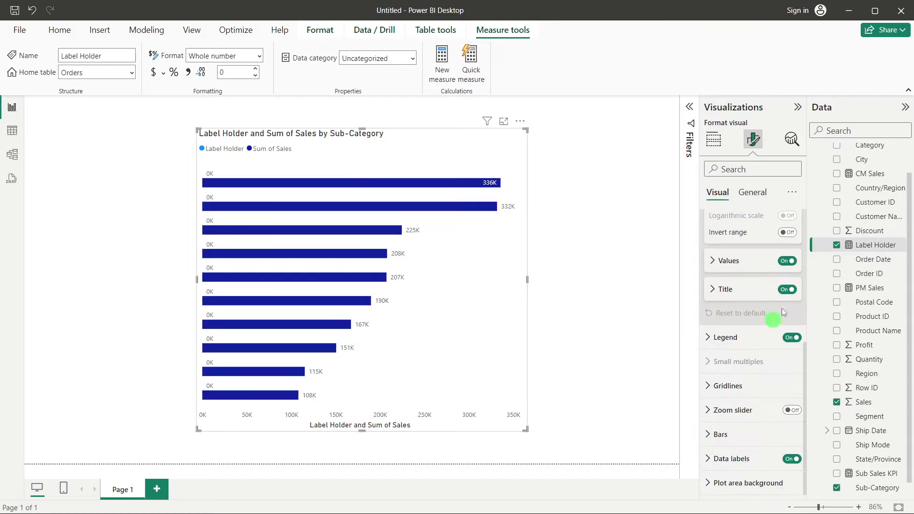
left_click(788, 289)
left_click(787, 261)
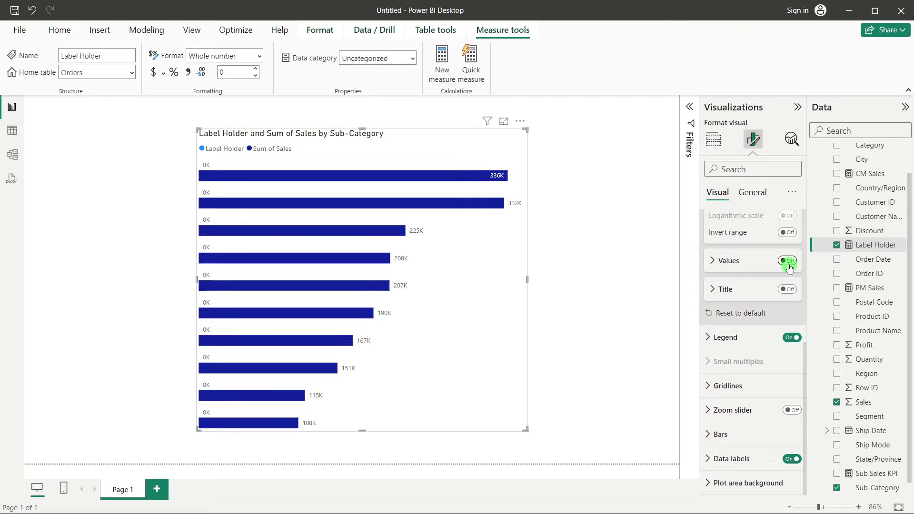
- Deselect the chart and start a new measure in the Orders table named Label For Bar Chart
left_click(644, 241)
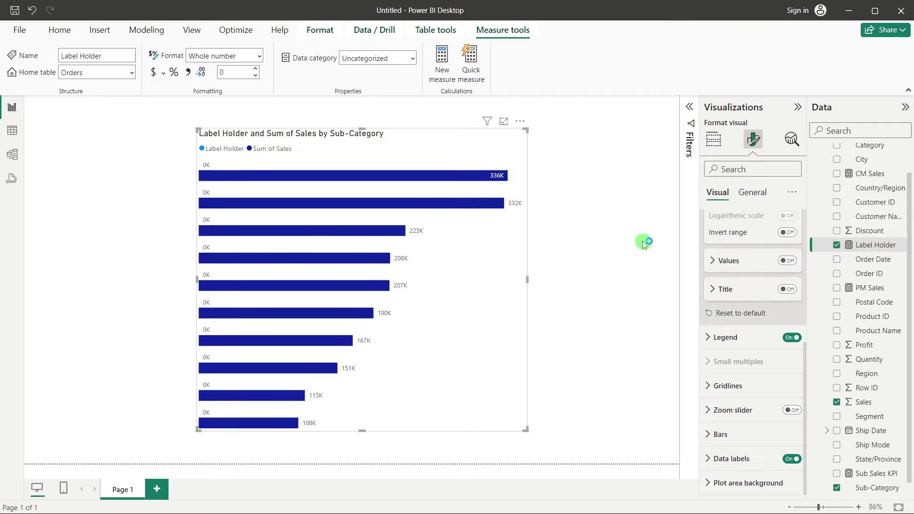
left_click(312, 191)
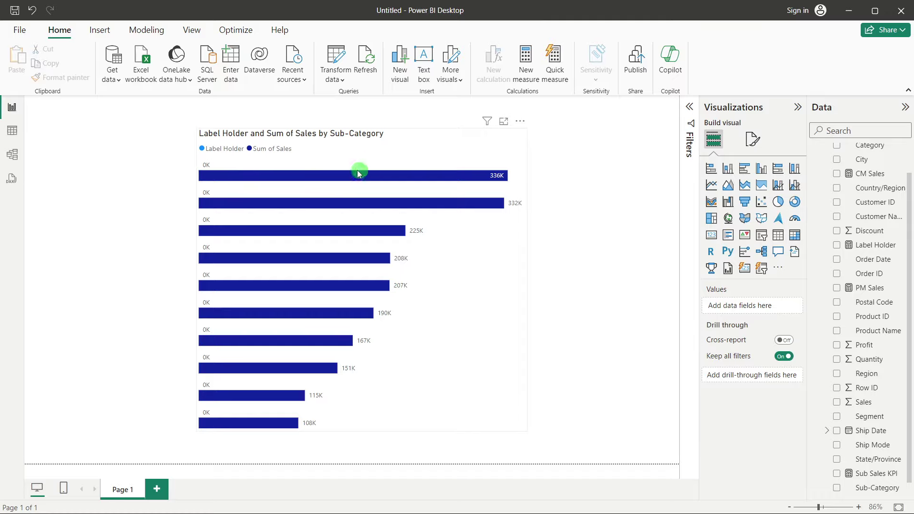
mouse_move(344, 175)
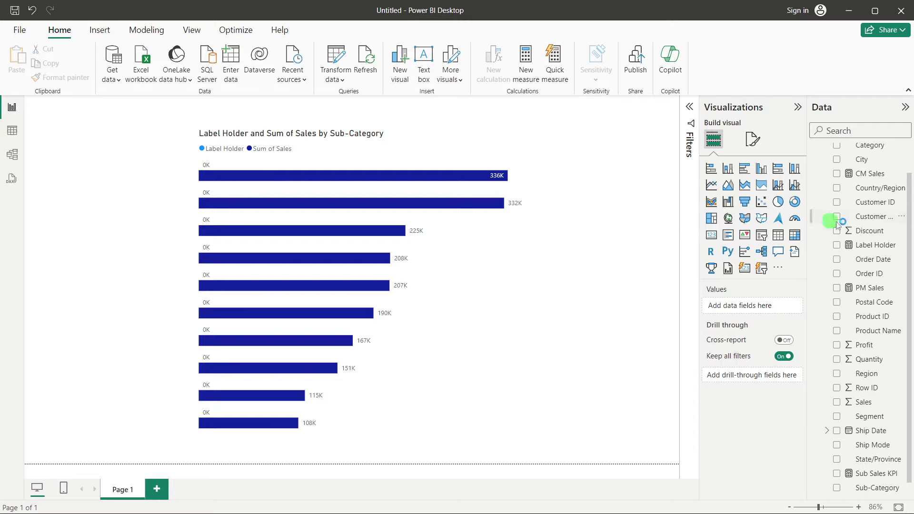
right_click(867, 217)
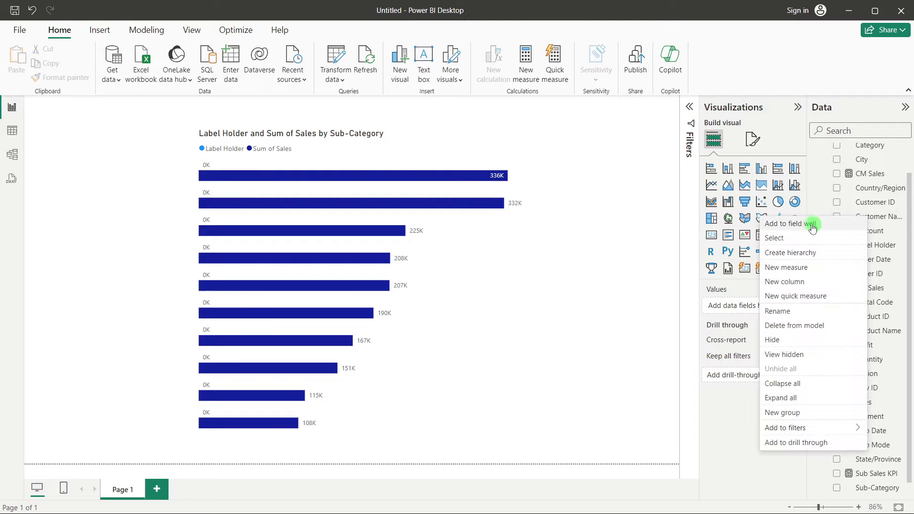
left_click(785, 268)
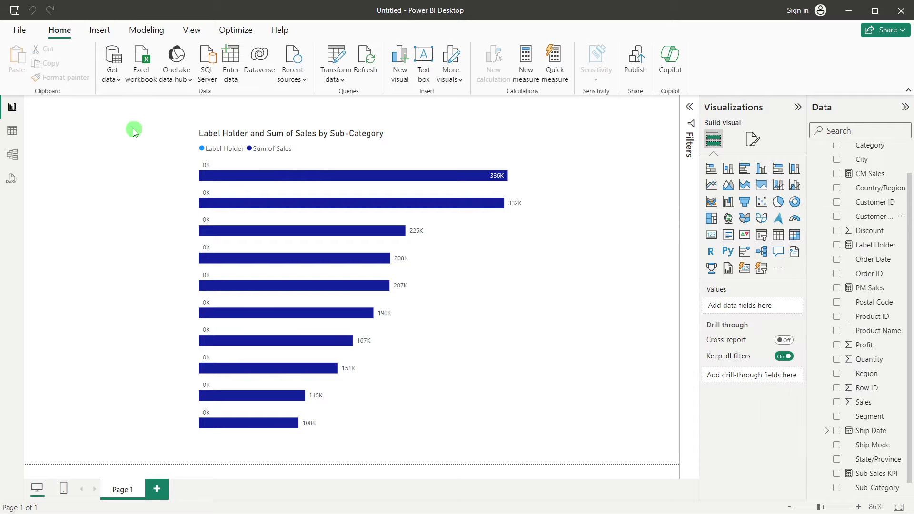
double_click(102, 109)
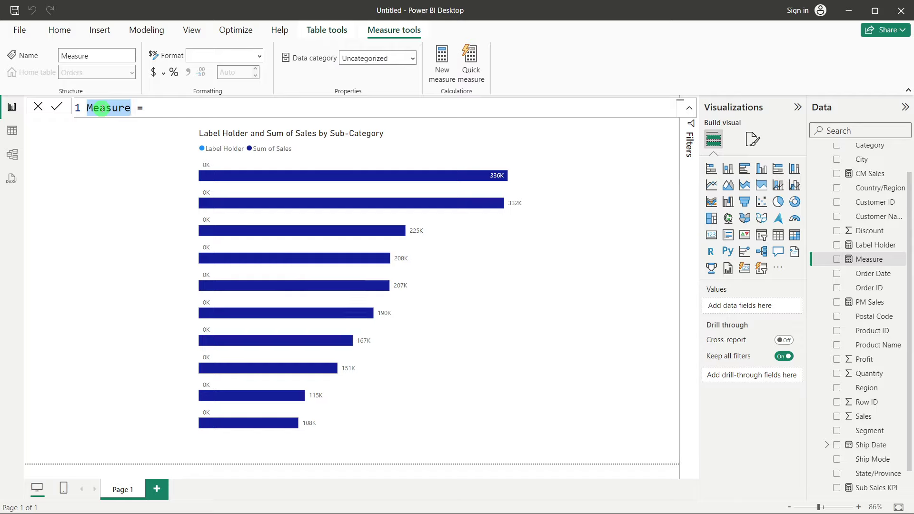
type("Label ")
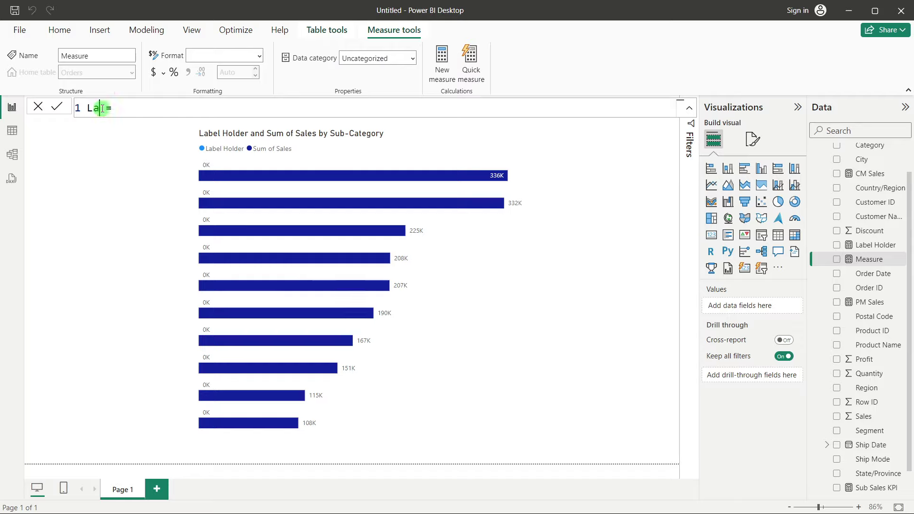
type("For Bar Chart")
left_click(262, 114)
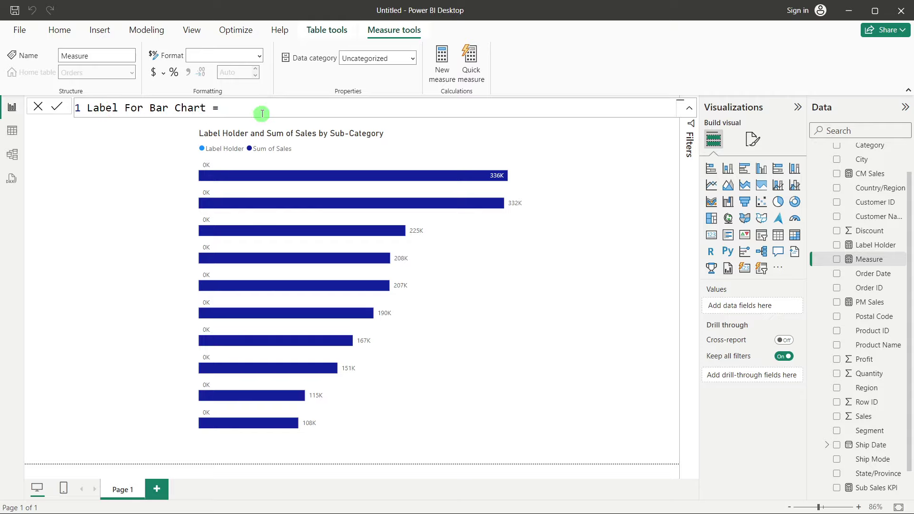
- Define Label For Bar Chart as SELECTEDVALUE(Orders[Sub-Category]) and commit the formula
type("sele")
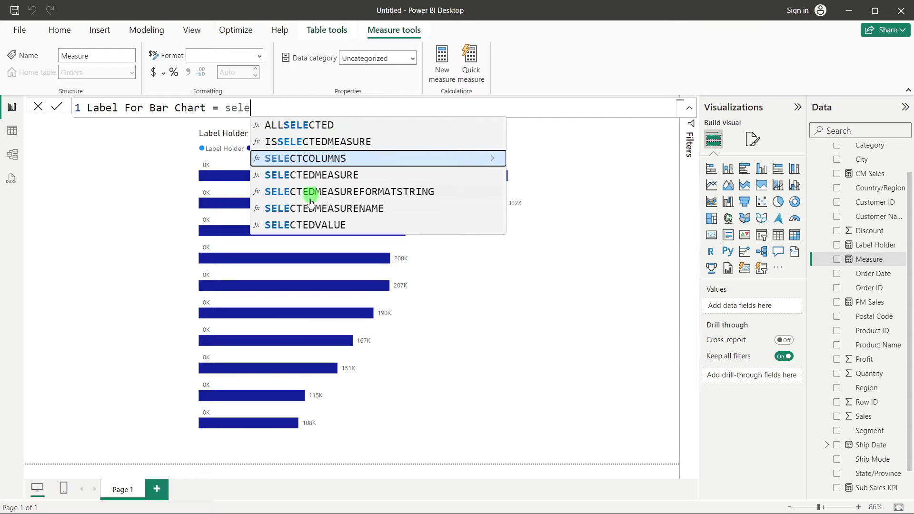
left_click(307, 225)
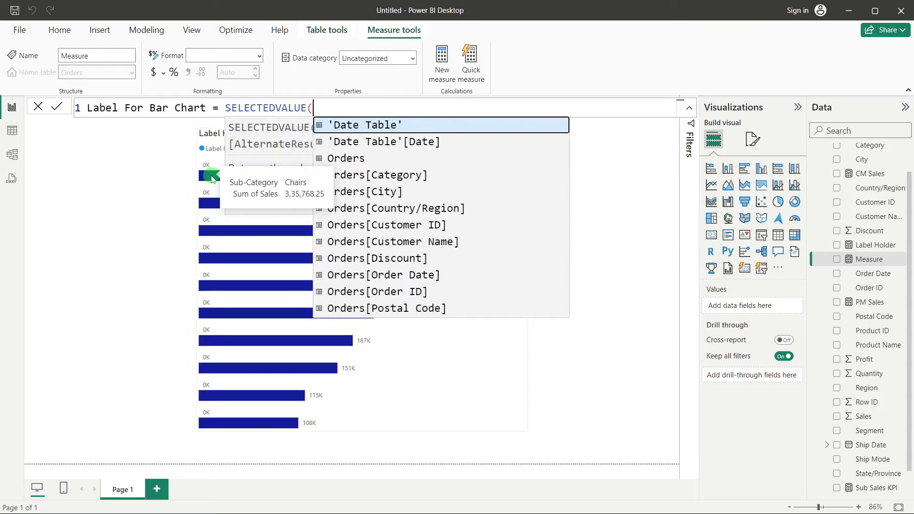
type("sub")
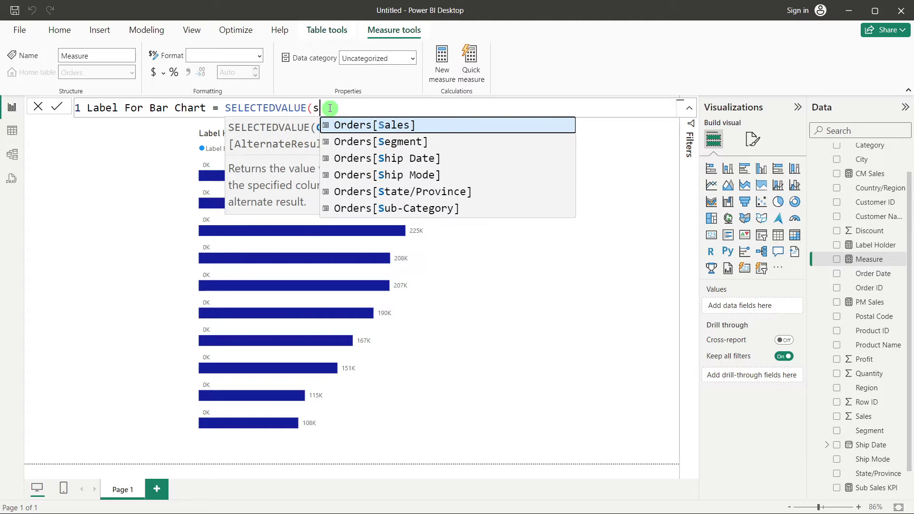
left_click(394, 126)
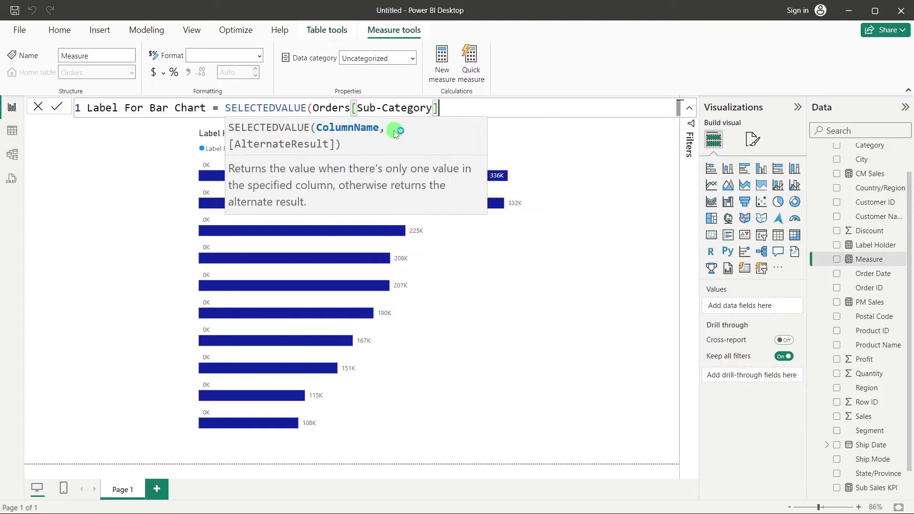
type(")")
left_click(57, 107)
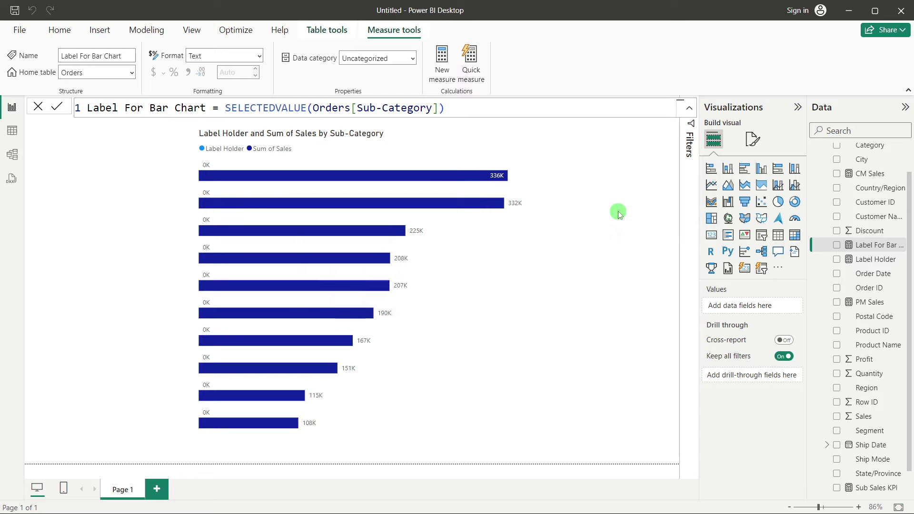
- Select the bar chart and turn off its legend
left_click(510, 238)
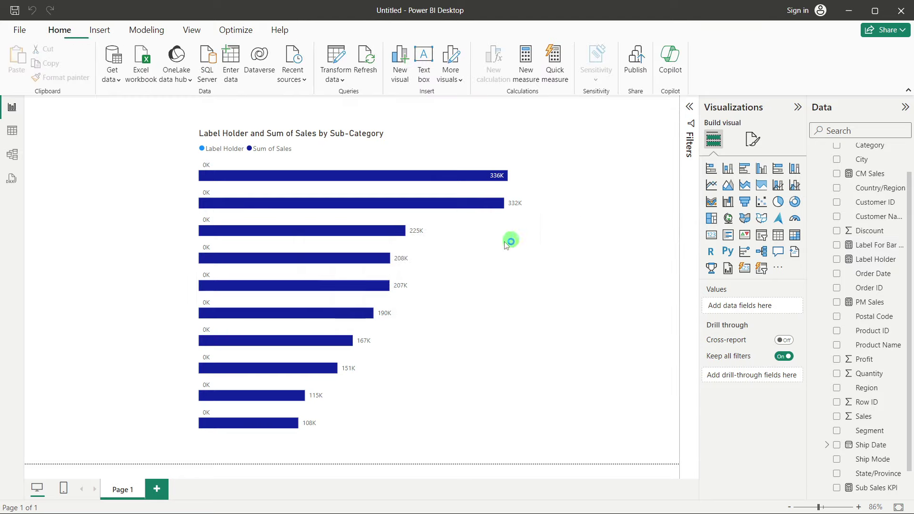
left_click(754, 144)
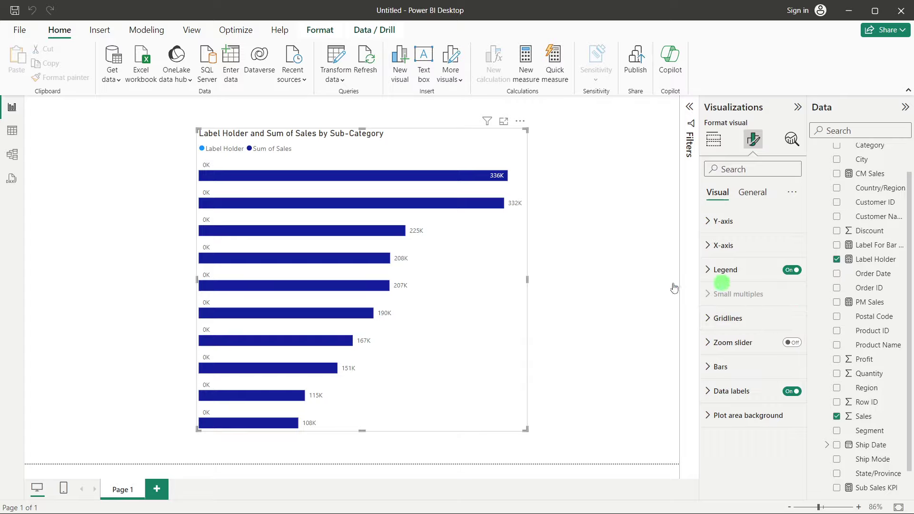
left_click(792, 269)
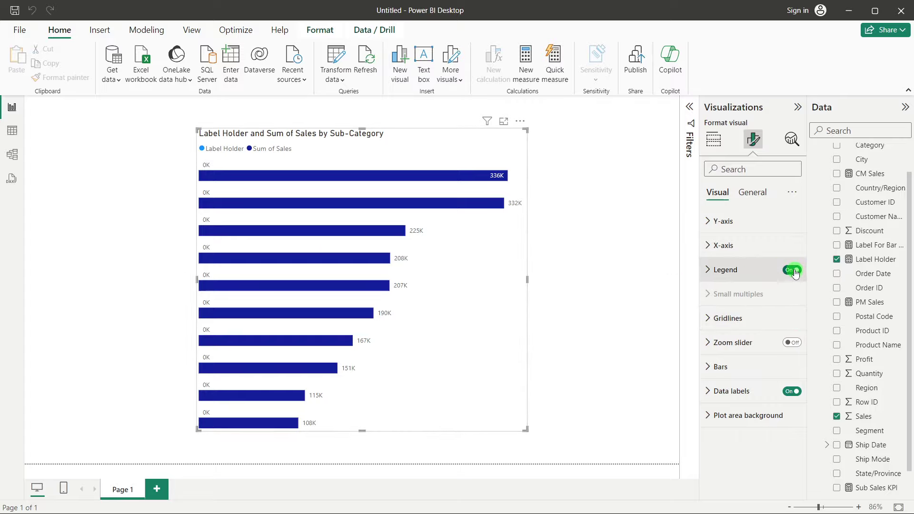
- Use the Label For Bar Chart measure as the data label value field for the Label Holder series
left_click(751, 392)
scroll(751, 388, "down", 5)
scroll(752, 388, "up", 1)
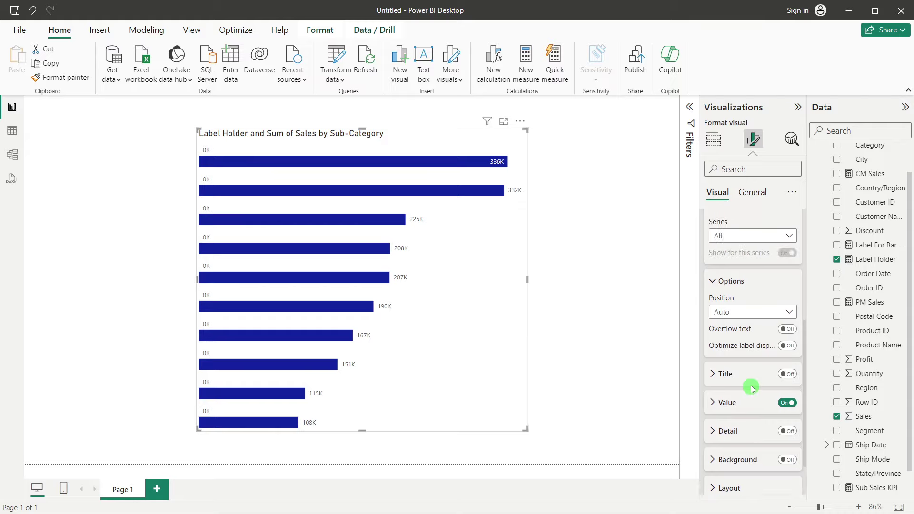
scroll(751, 388, "up", 2)
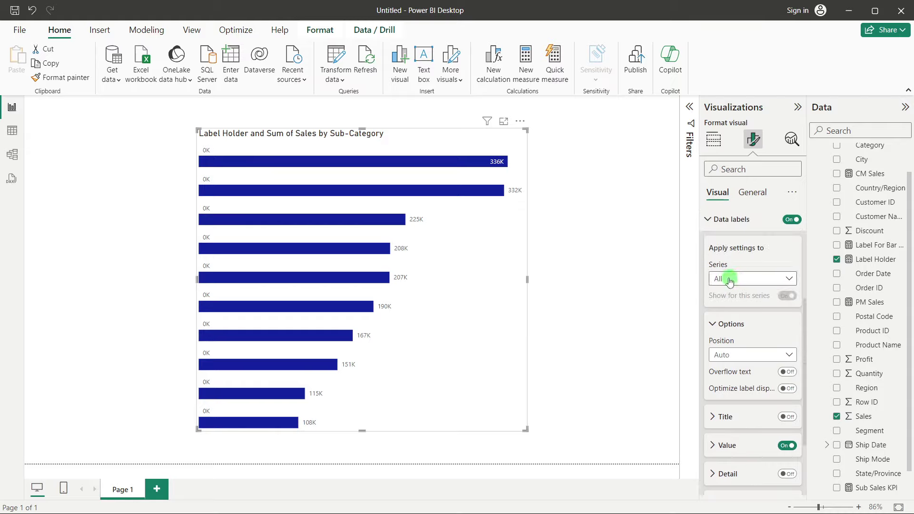
left_click(729, 280)
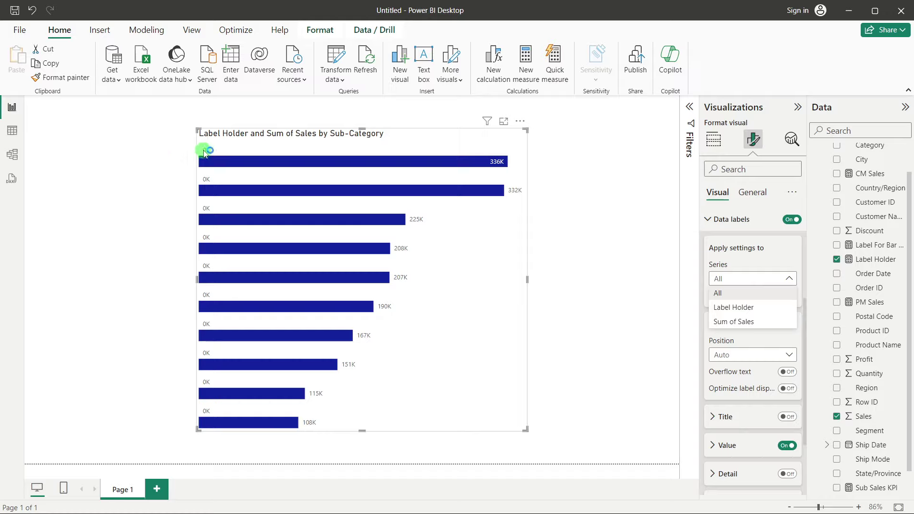
left_click(739, 315)
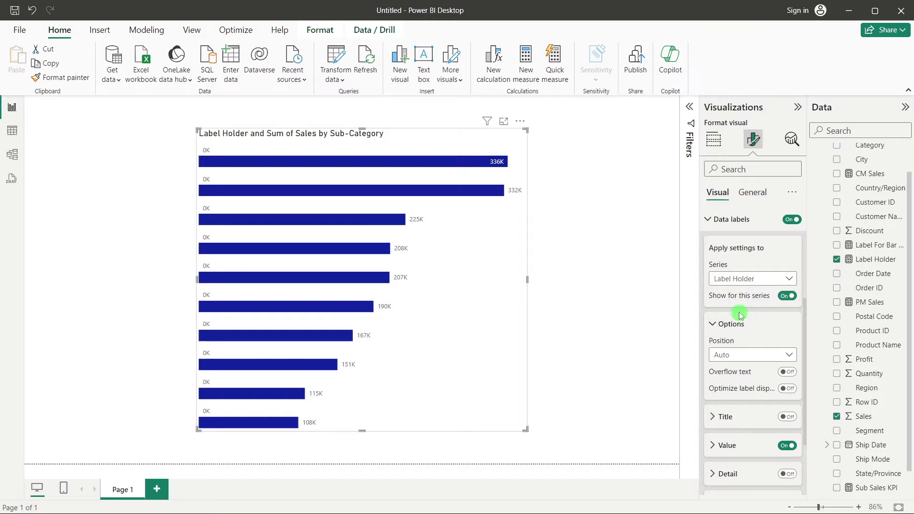
scroll(747, 340, "down", 3)
left_click(749, 351)
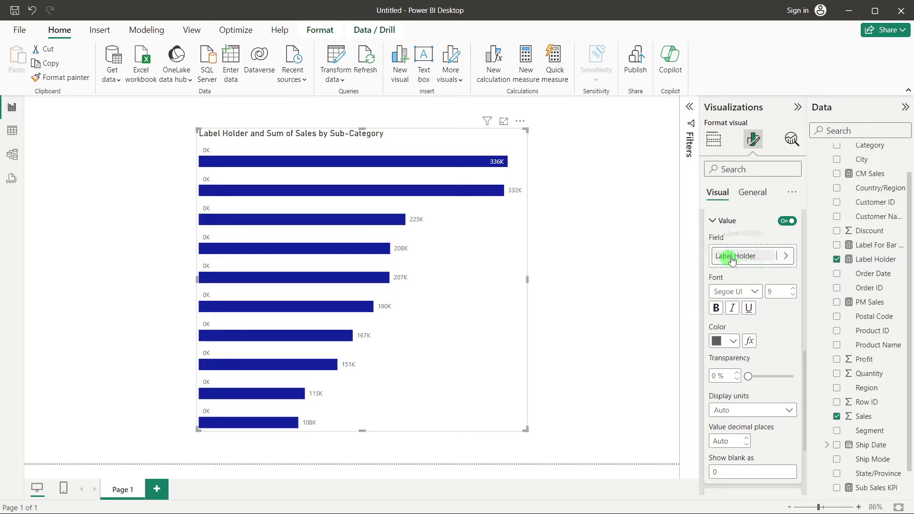
left_click(786, 257)
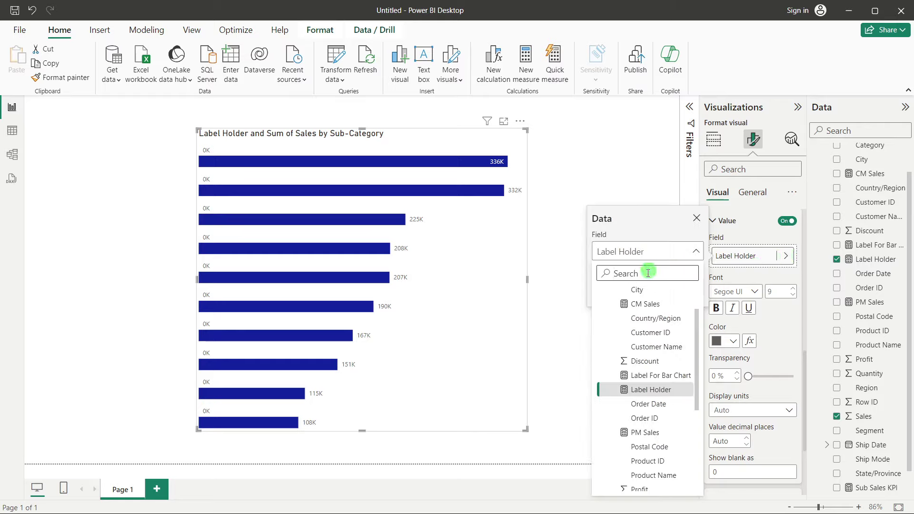
left_click(658, 376)
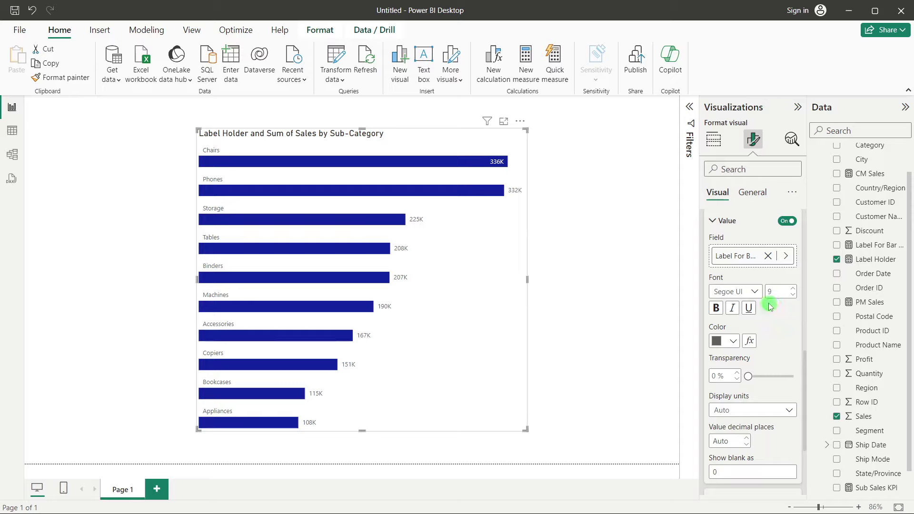
- Set the Label Holder series' data label values to Segoe UI Semibold, size 11
left_click(755, 292)
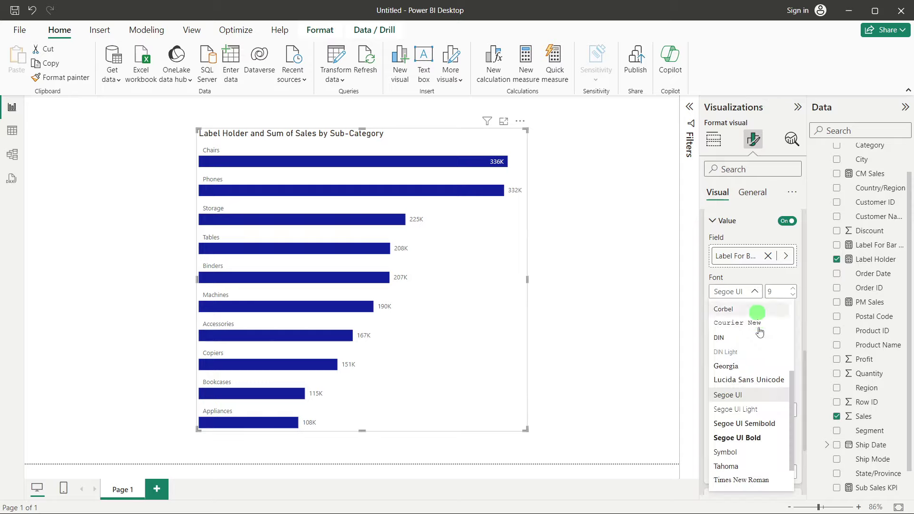
left_click(755, 425)
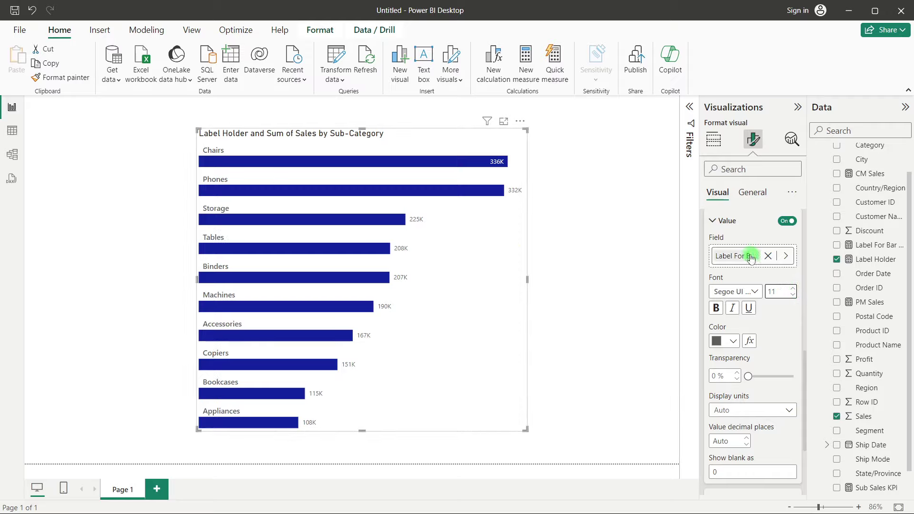
scroll(737, 256, "up", 4)
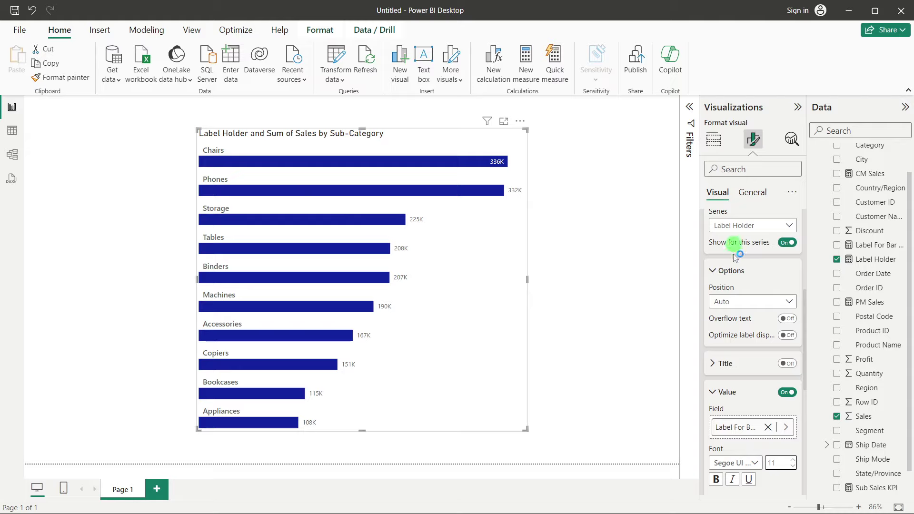
scroll(737, 318, "down", 2)
scroll(735, 319, "down", 2)
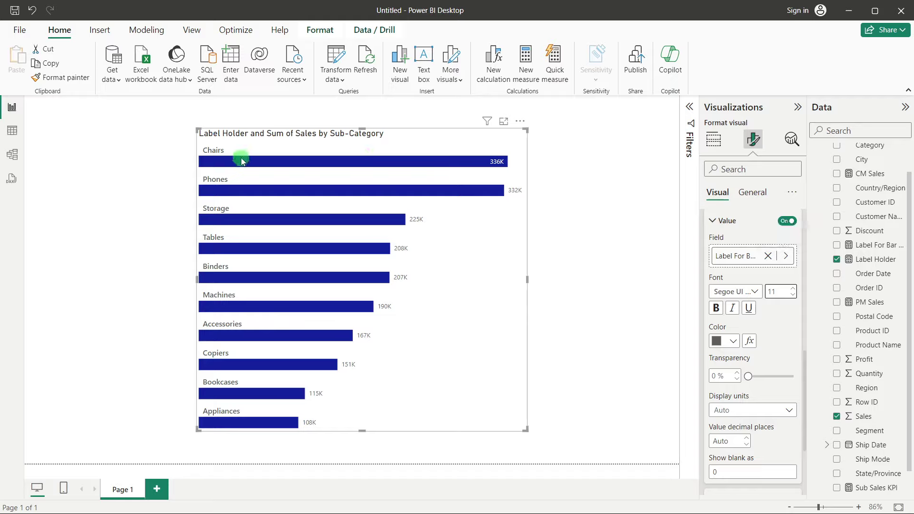
mouse_move(242, 162)
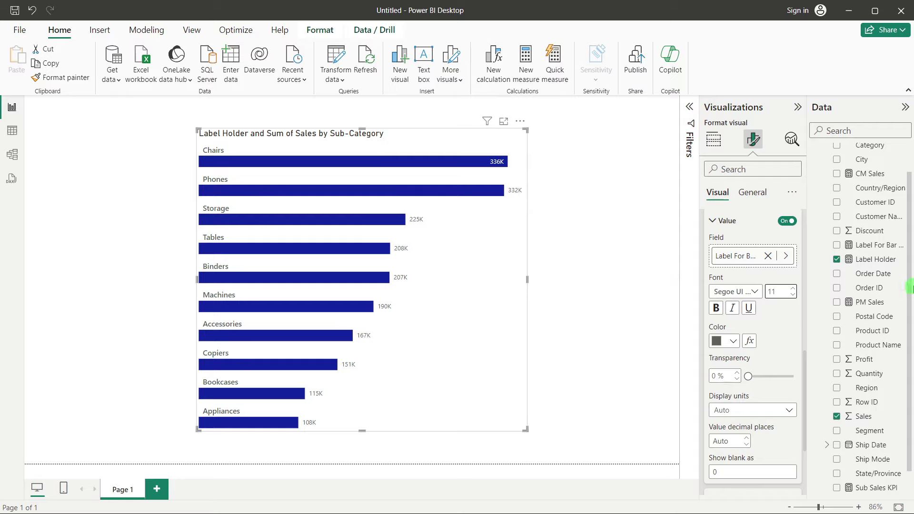
- Extend the Label For Bar Chart formula with & " | " & [Total Sales] after the sub-category, with a space on each side of the pipe
left_click(877, 247)
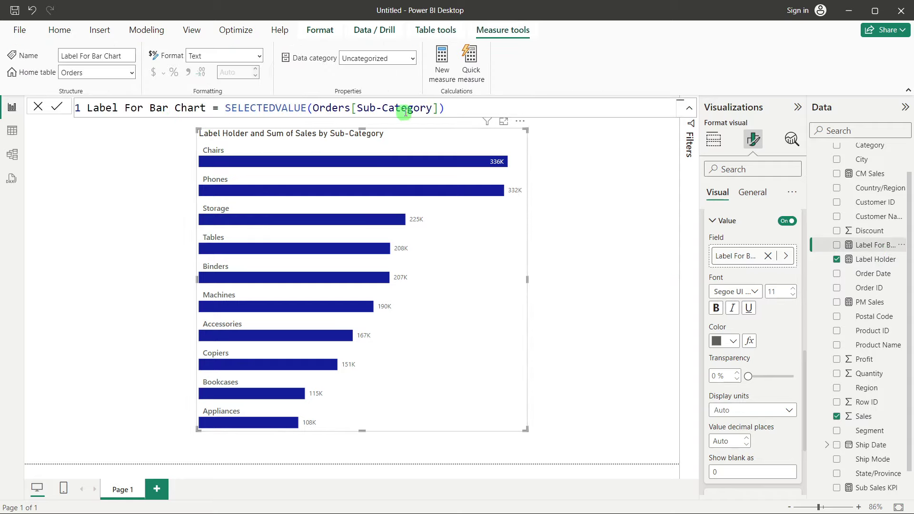
left_click(456, 109)
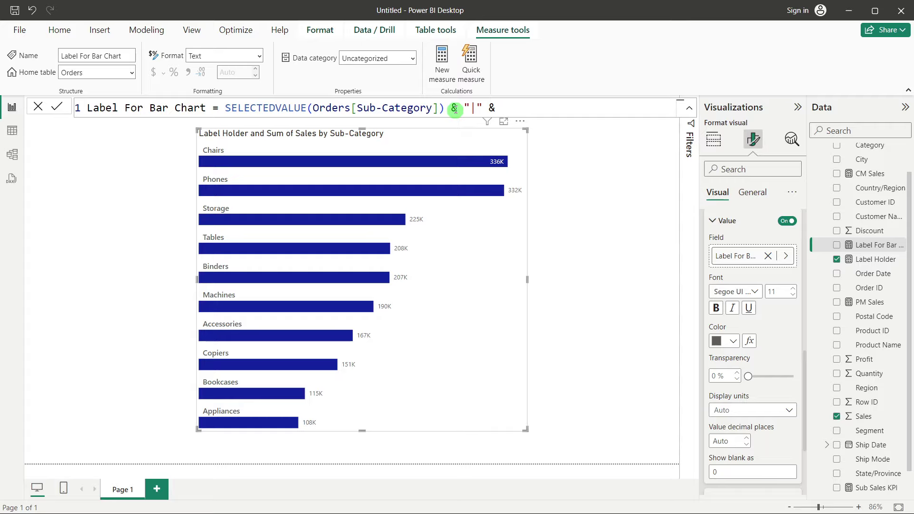
type("s")
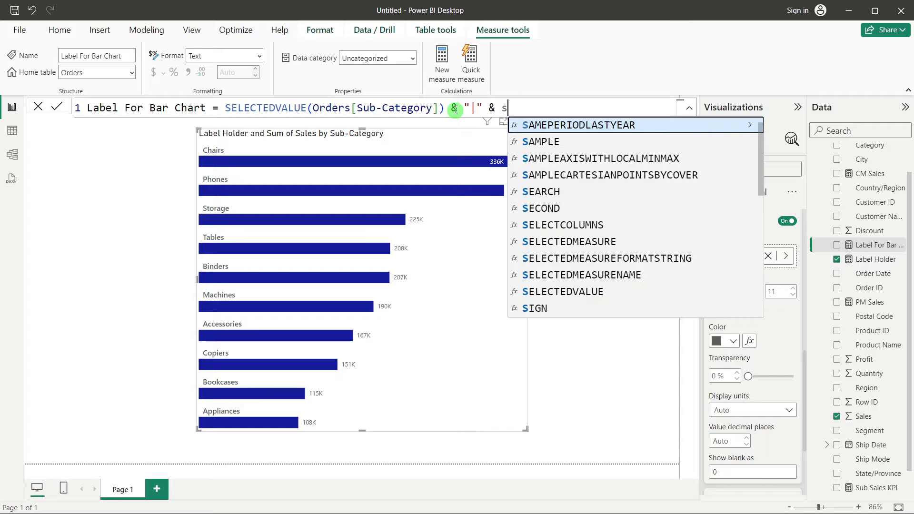
key("BackSpace")
type("tot")
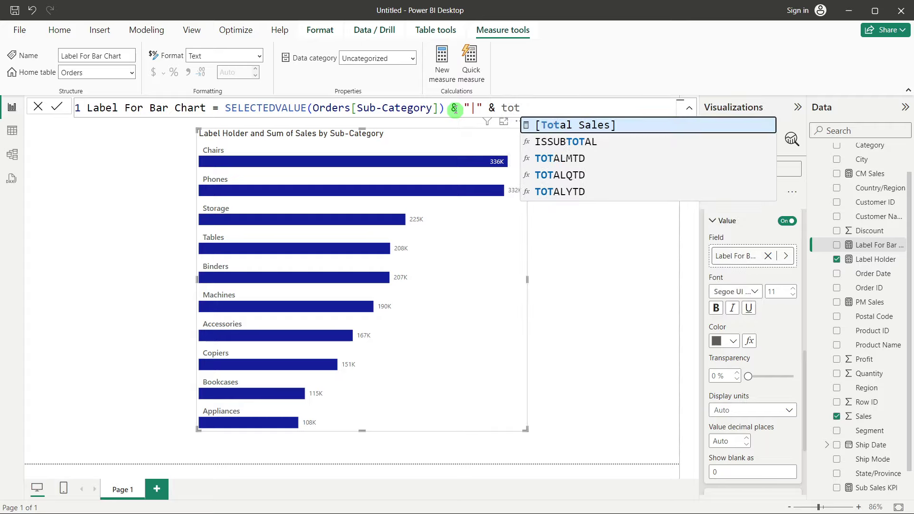
left_click(556, 127)
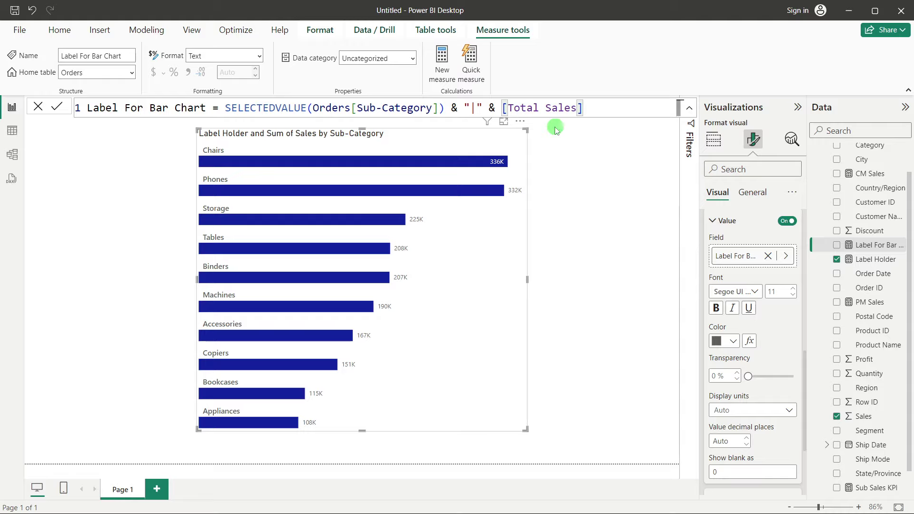
left_click(56, 108)
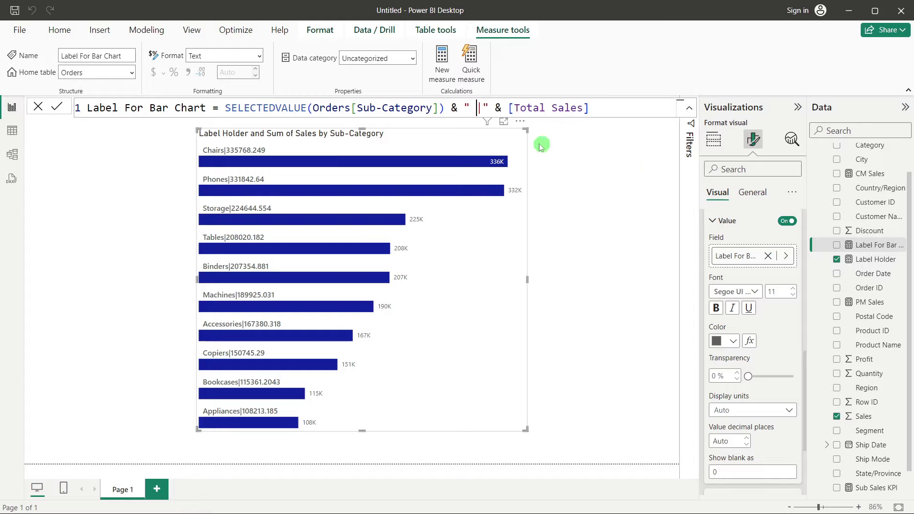
left_click(57, 107)
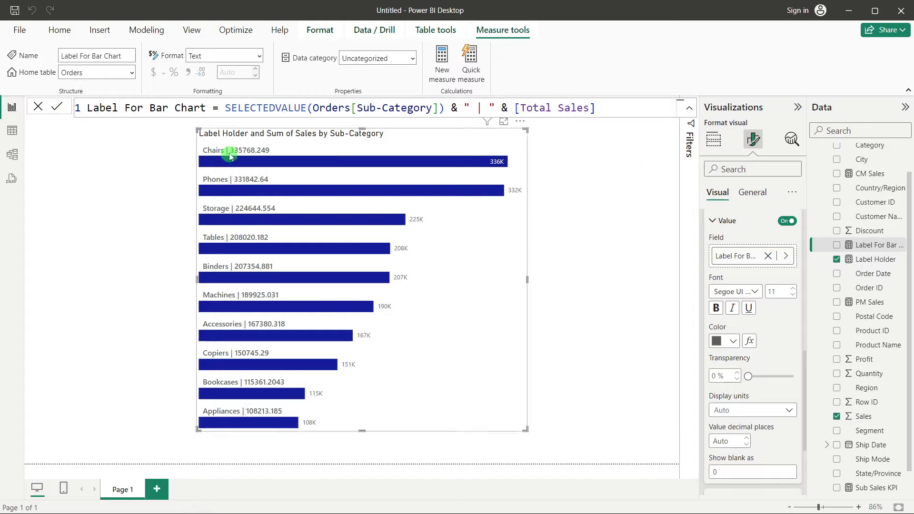
- Wrap [Total Sales] in the Label For Bar Chart formula in FORMAT with the format string "0.0K" and commit the measure
left_click(514, 109)
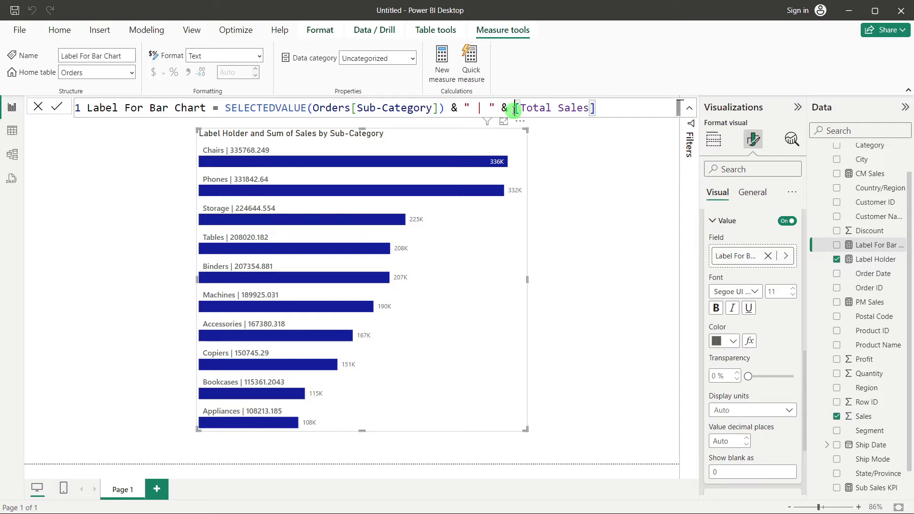
type("for")
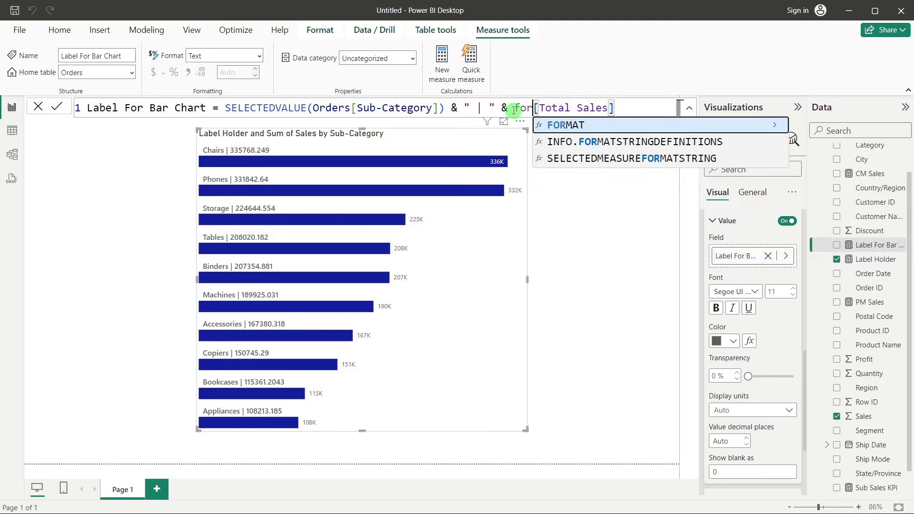
key("Tab")
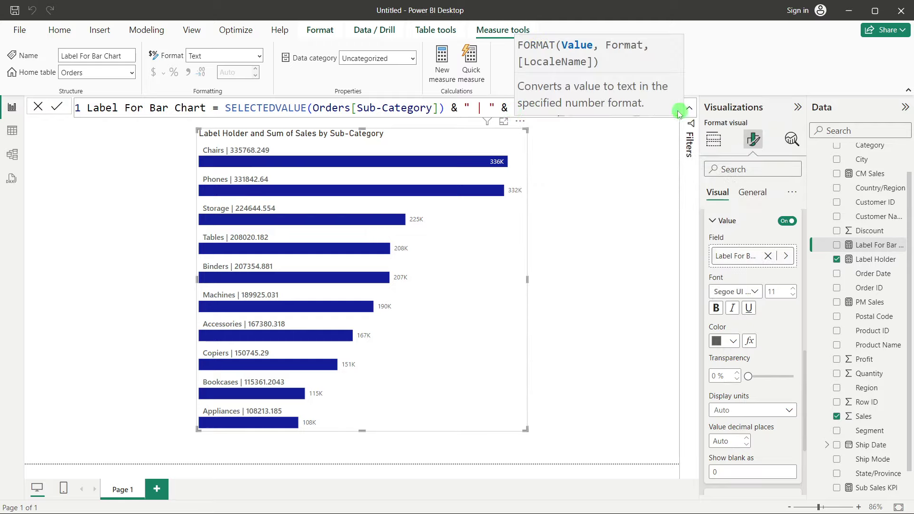
left_click(641, 110)
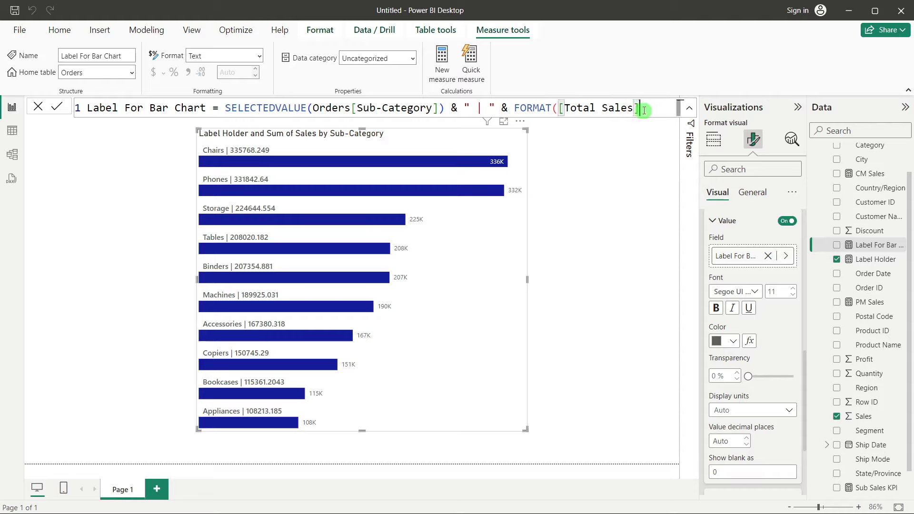
type(",")
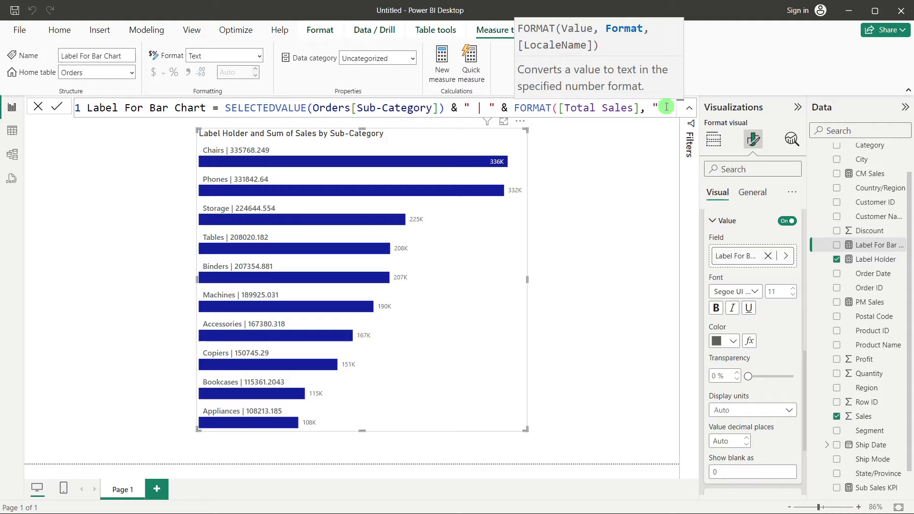
type("\"00")
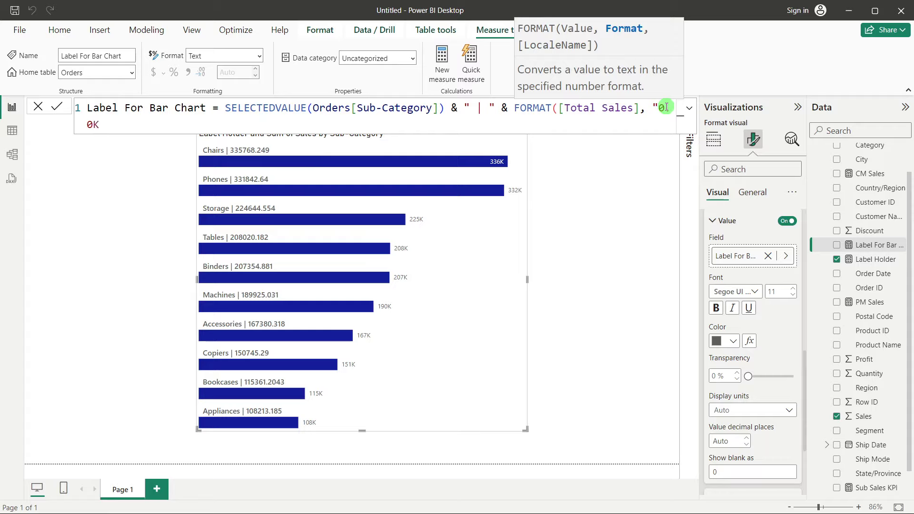
type("K\")")
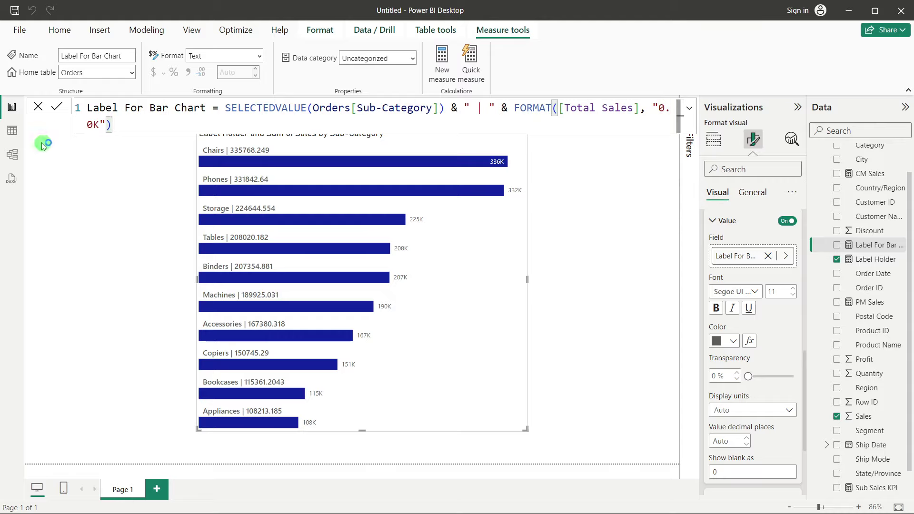
left_click(56, 107)
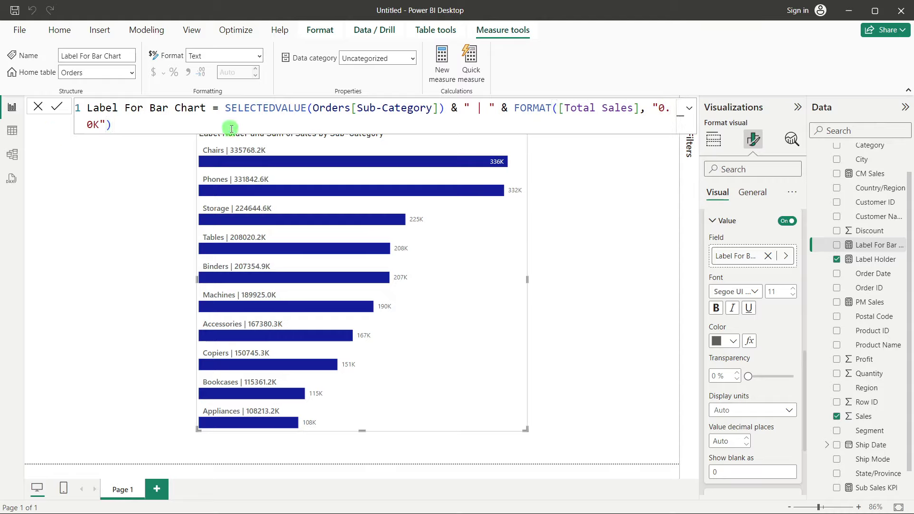
- Divide [Total Sales] by 1000 inside the FORMAT function of the Label For Bar Chart measure and commit the formula
left_click(261, 153)
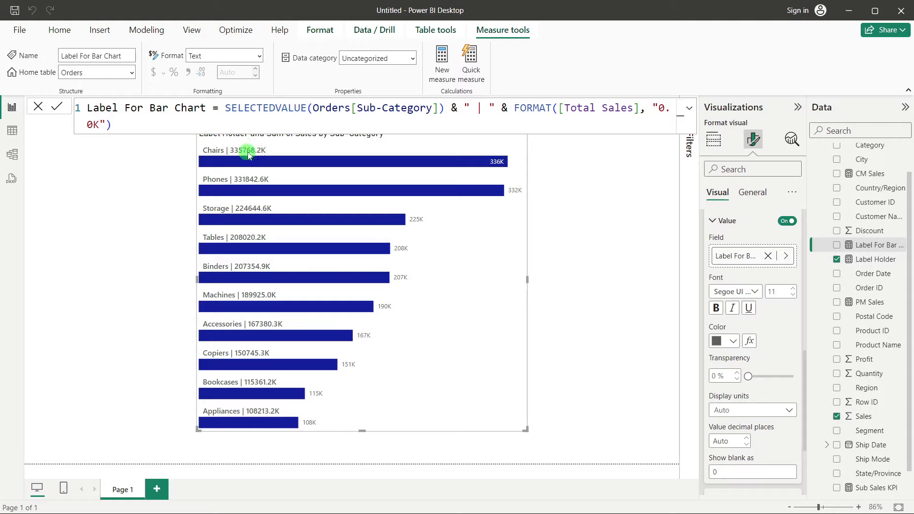
left_click(636, 108)
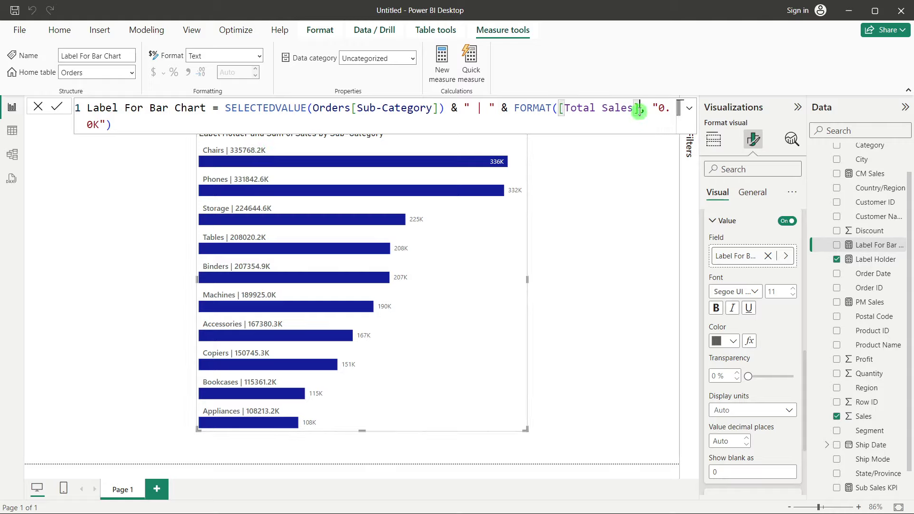
type("/")
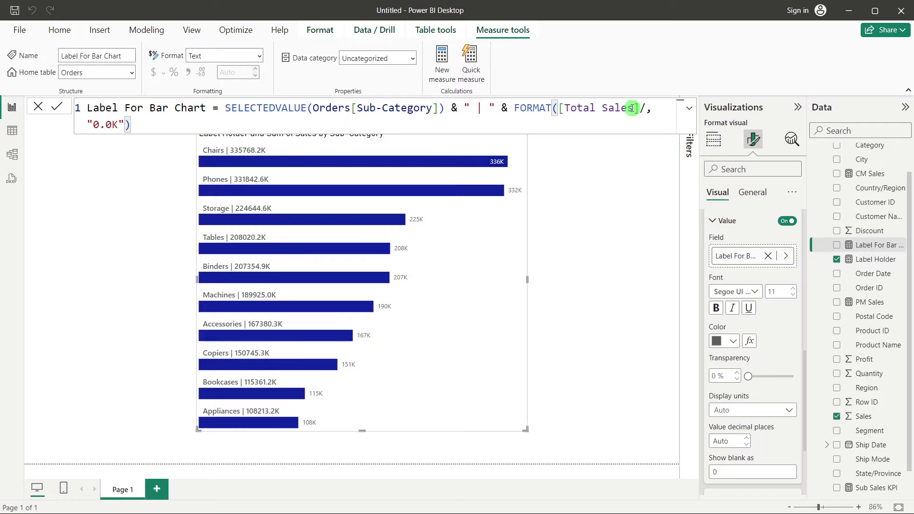
type("1000")
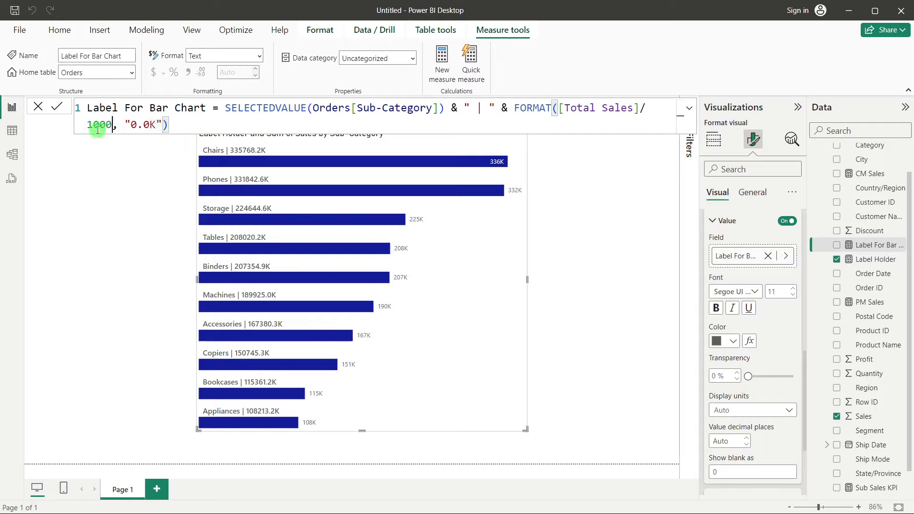
left_click(57, 107)
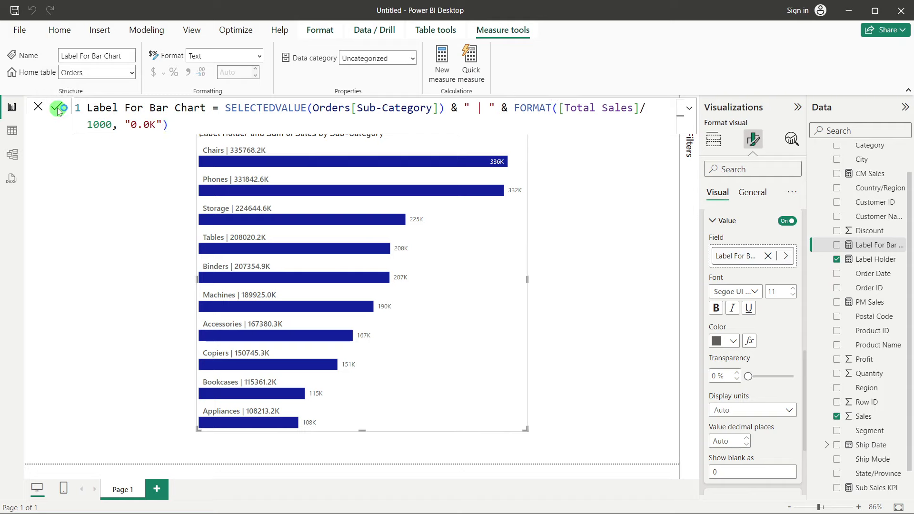
left_click(105, 212)
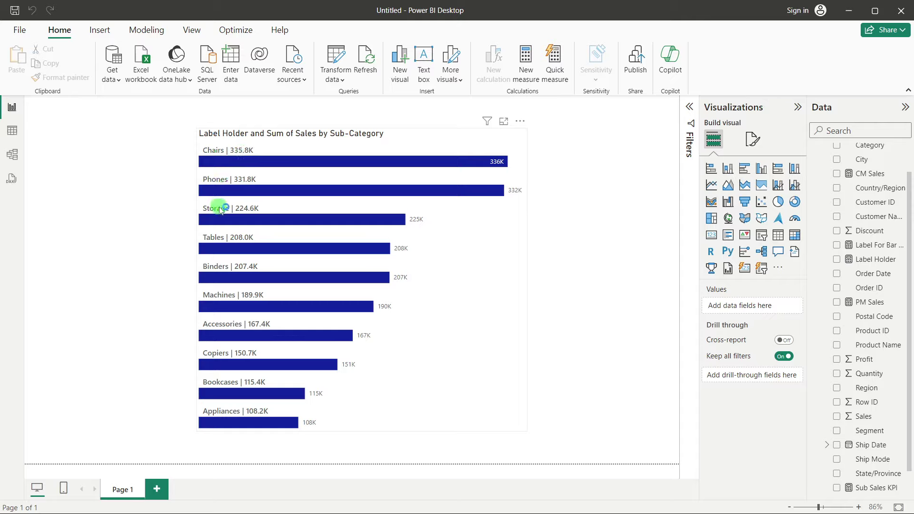
- Review the formula of the Sub Sales KPI measure in the Orders table
left_click(500, 271)
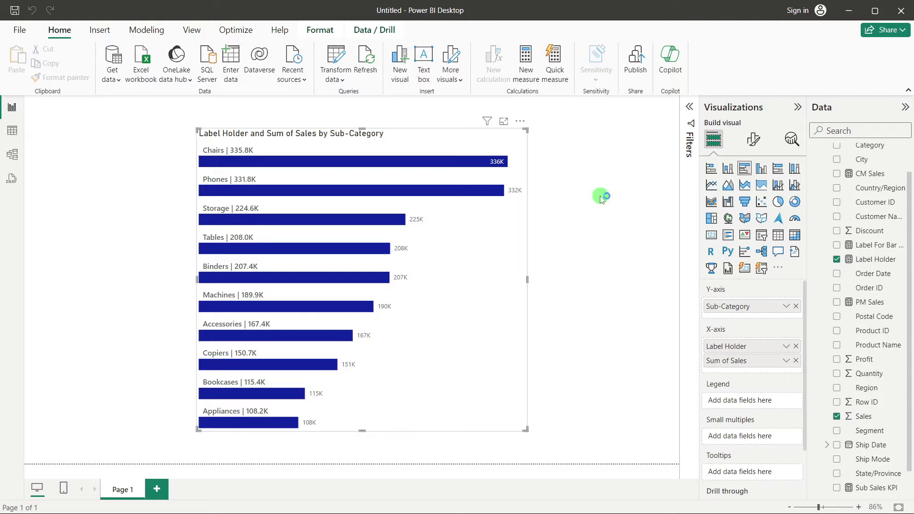
scroll(890, 287, "down", 2)
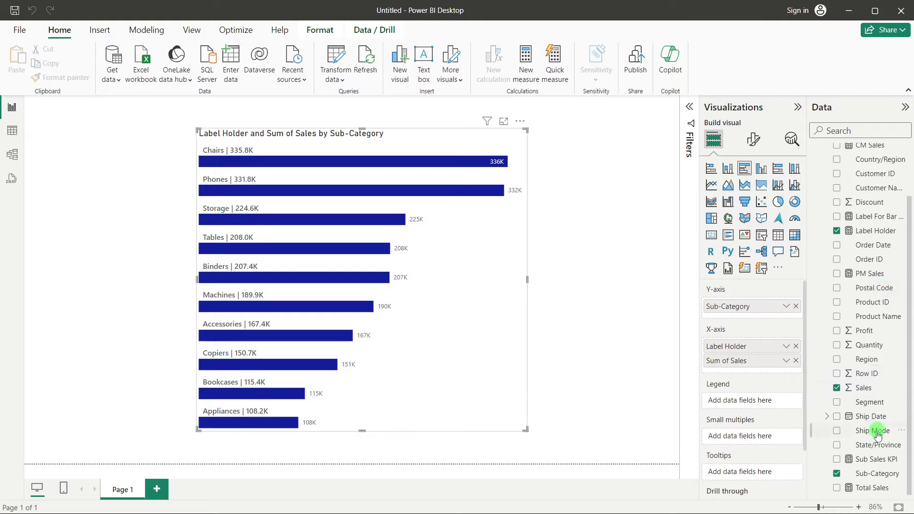
left_click(877, 459)
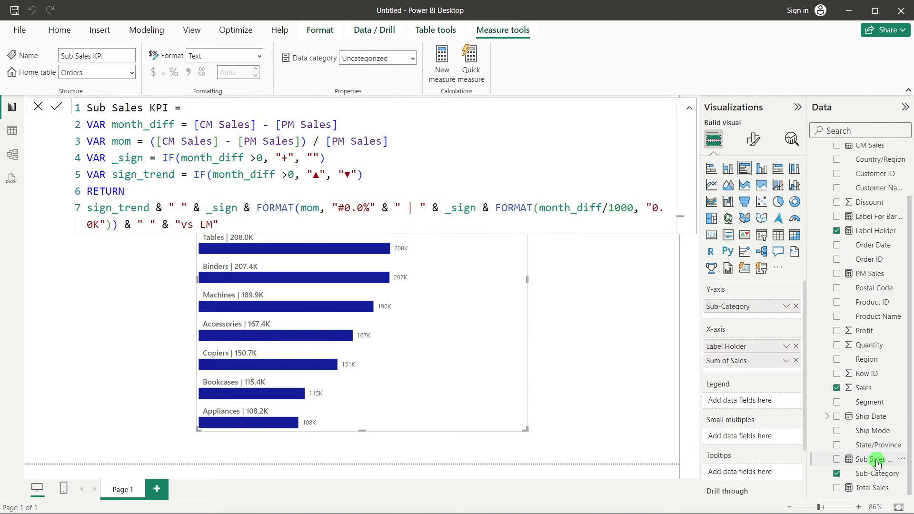
left_click(678, 311)
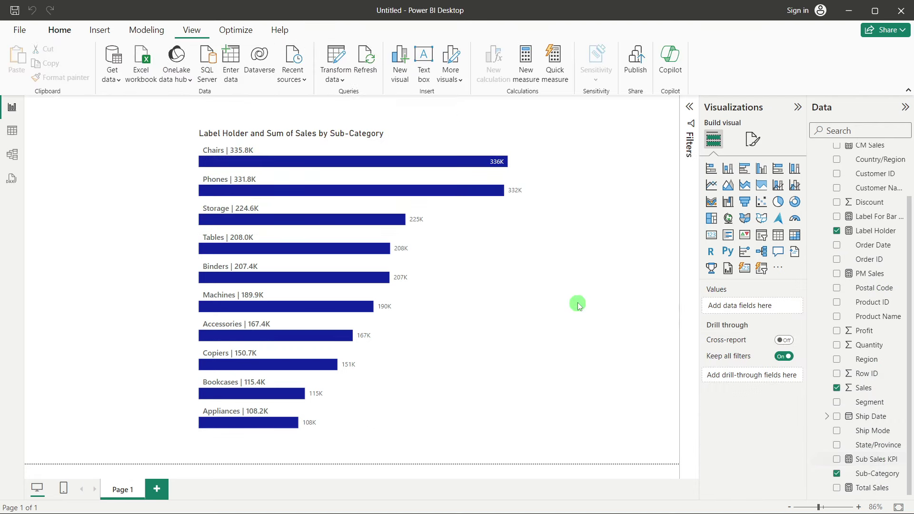
- Use the Sub Sales KPI measure as the data label value field for the bar chart's Sum of Sales series
left_click(475, 243)
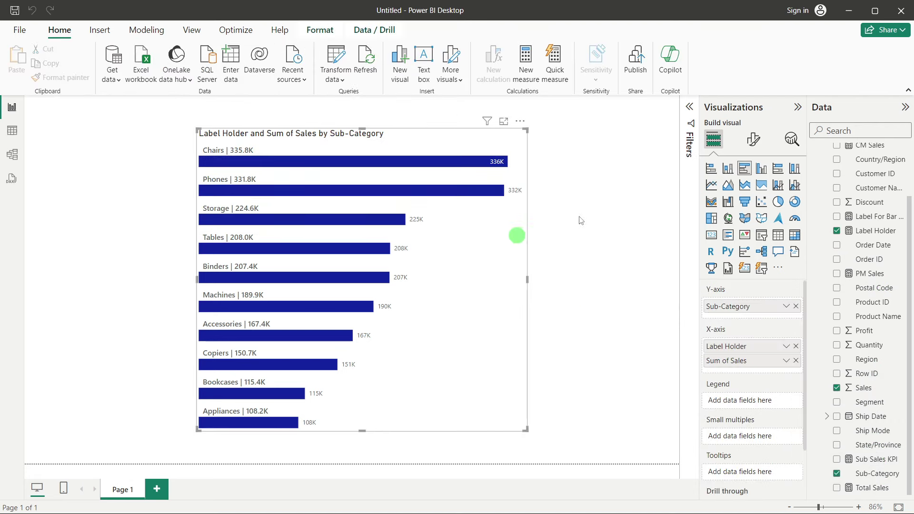
left_click(752, 139)
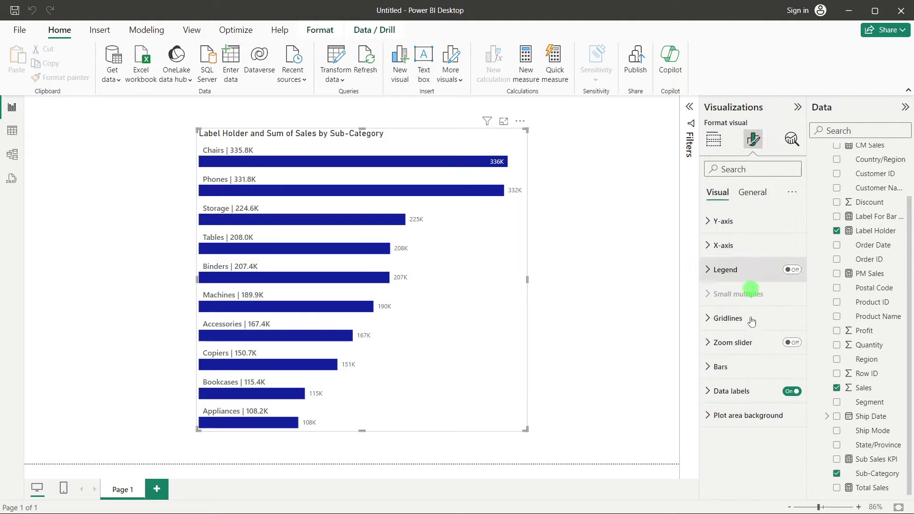
left_click(741, 391)
scroll(742, 391, "down", 3)
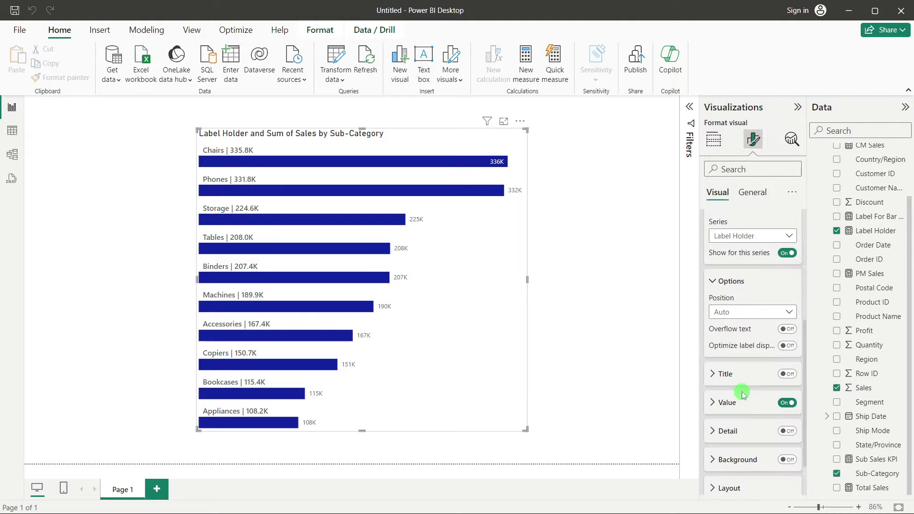
left_click(738, 223)
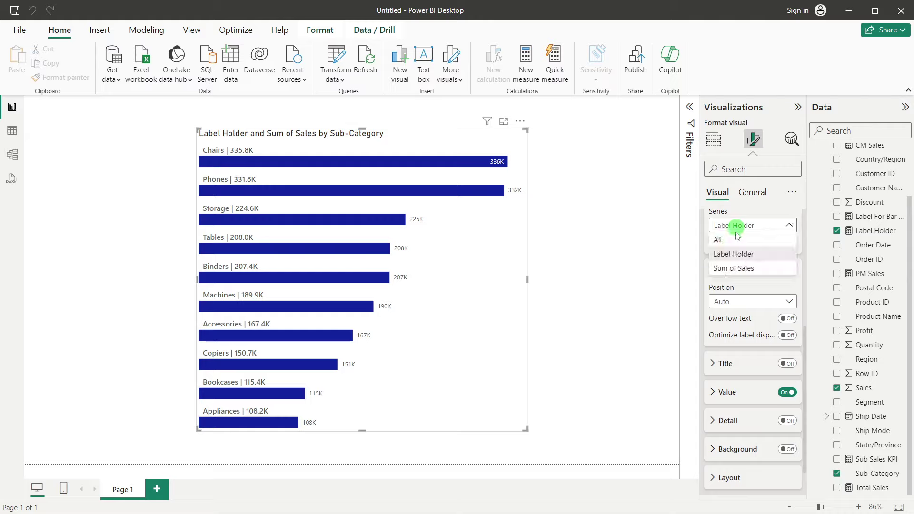
left_click(736, 269)
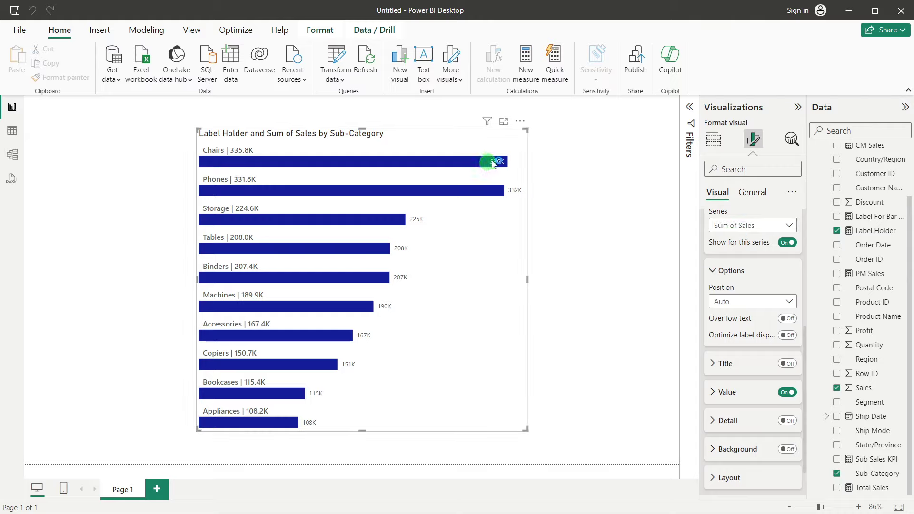
left_click(739, 391)
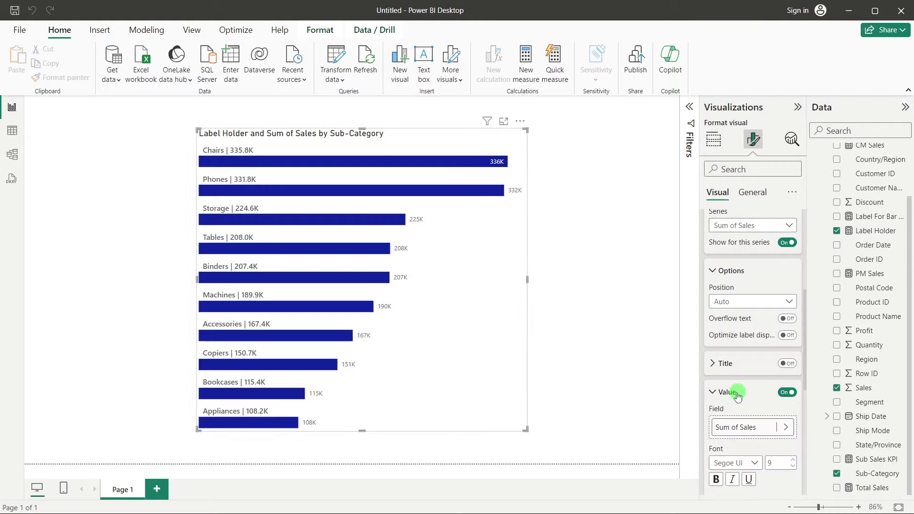
scroll(727, 334, "down", 3)
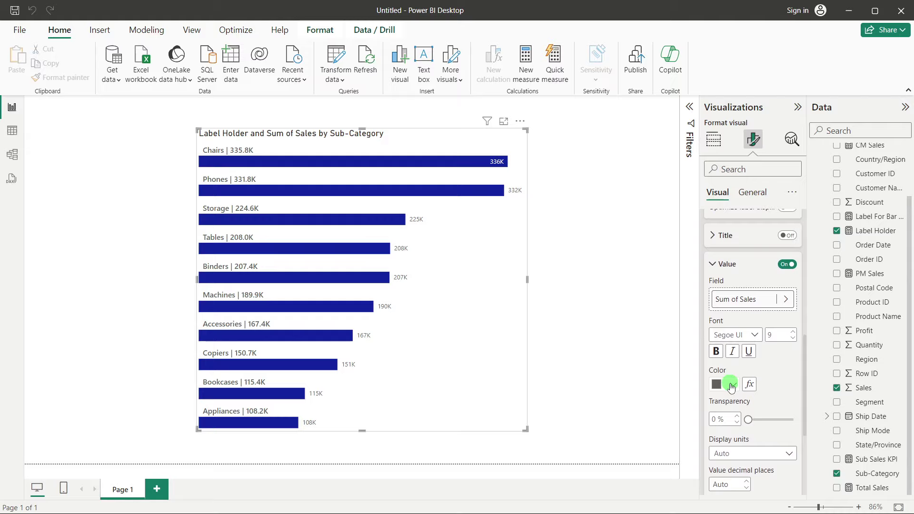
left_click(786, 300)
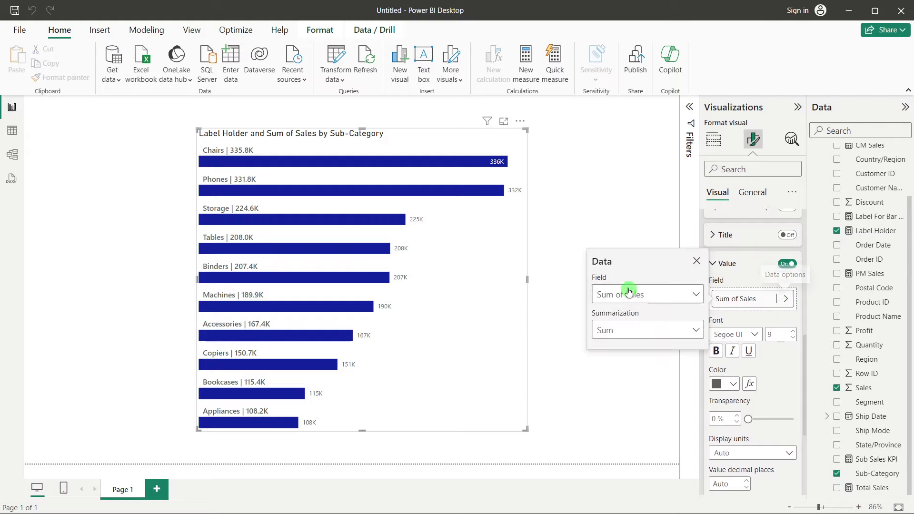
left_click(644, 294)
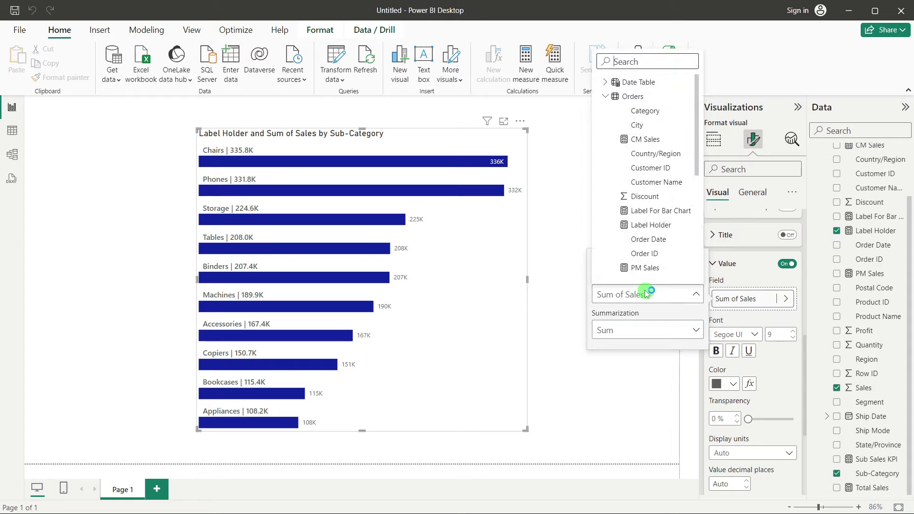
left_click(645, 113)
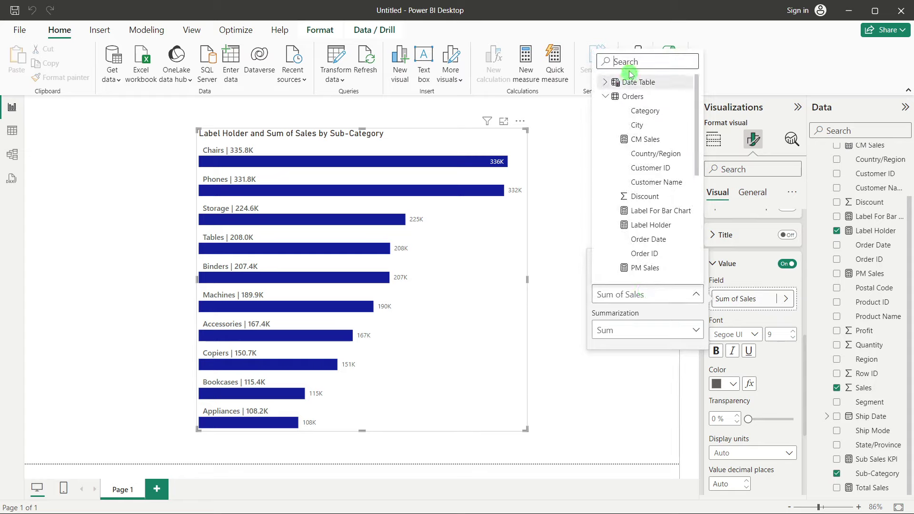
type("sub")
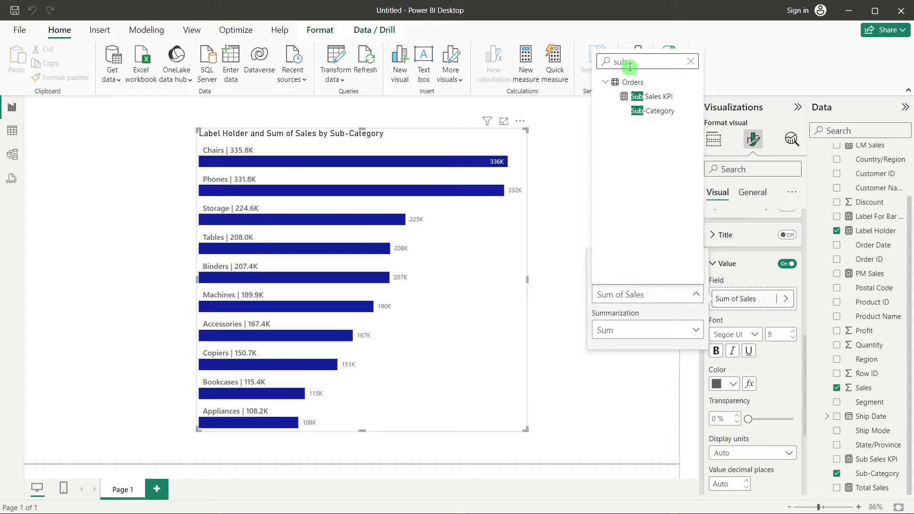
left_click(648, 96)
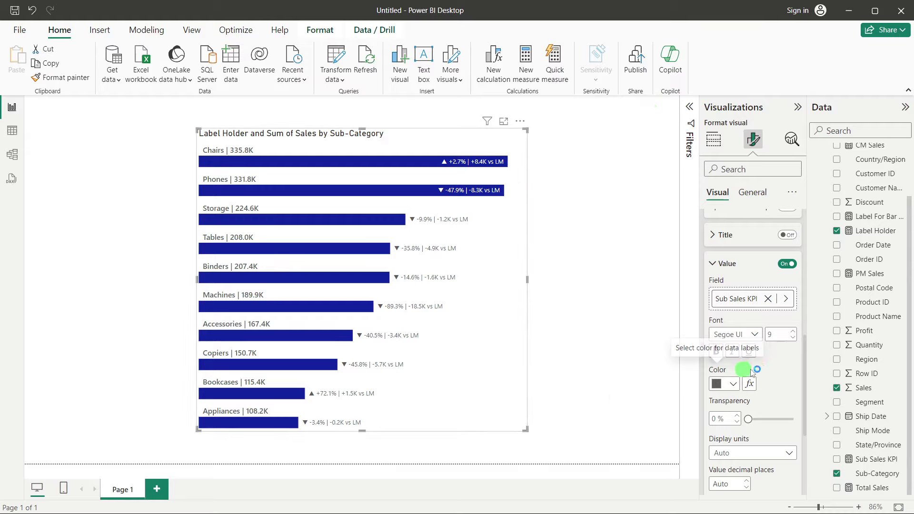
- Set the data label position of the Sum of Sales series to Inside end
scroll(770, 389, "down", 3)
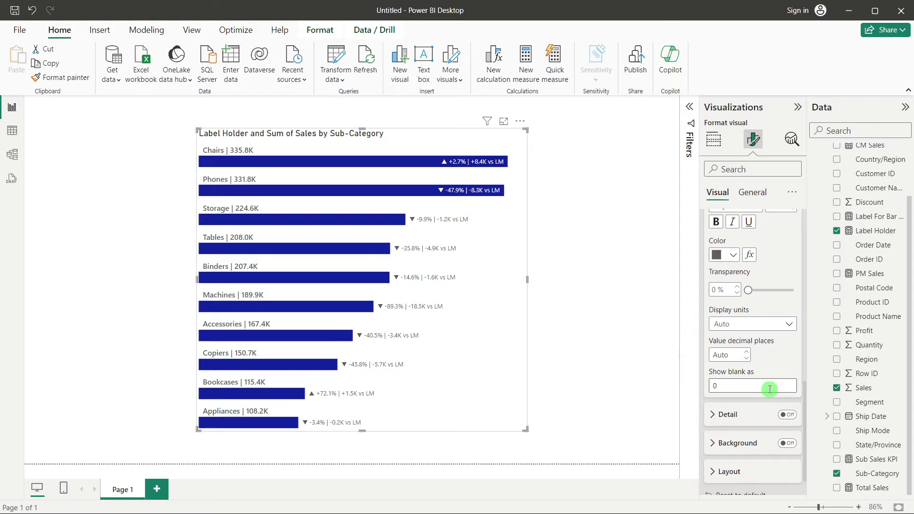
scroll(770, 389, "up", 5)
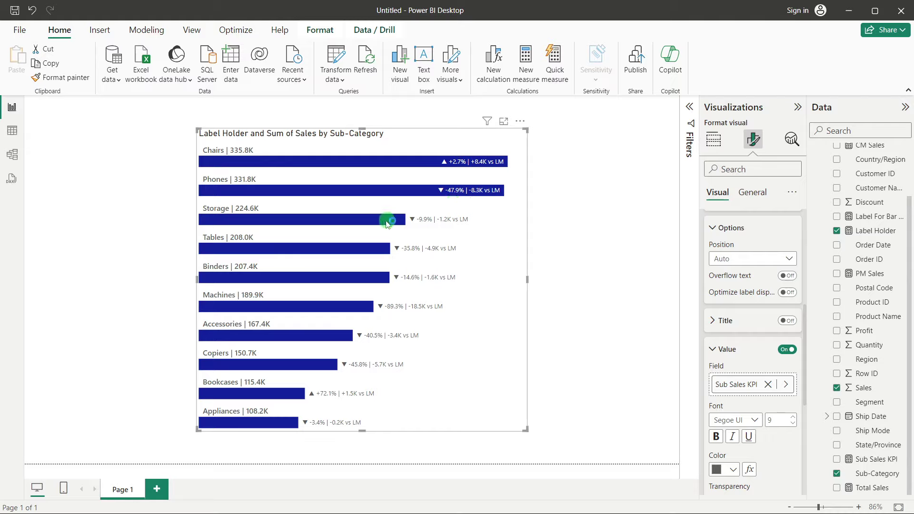
left_click(723, 260)
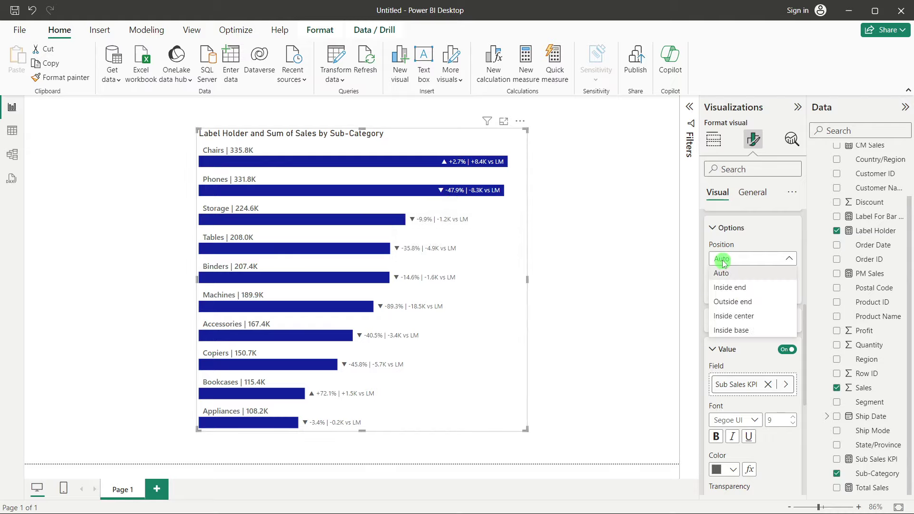
left_click(729, 287)
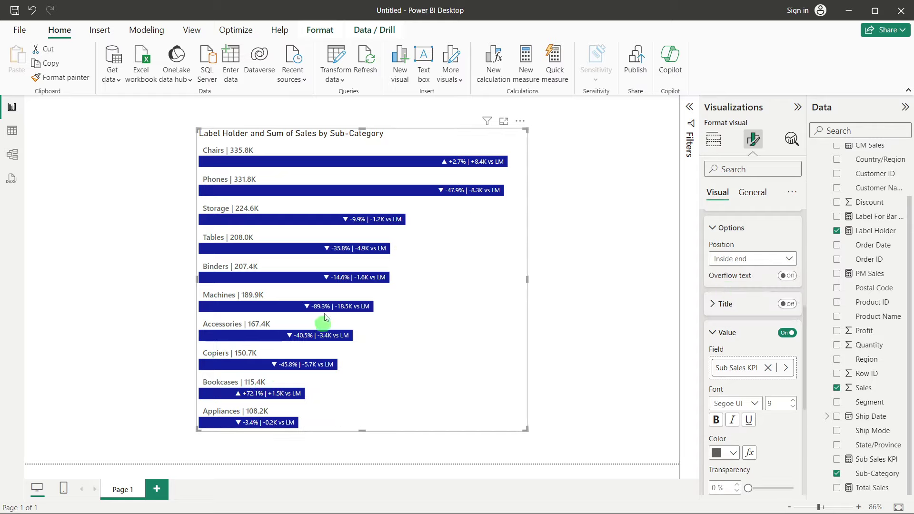
- Set the font of the Sum of Sales data label values to Segoe UI Semibold, size 10
left_click(755, 403)
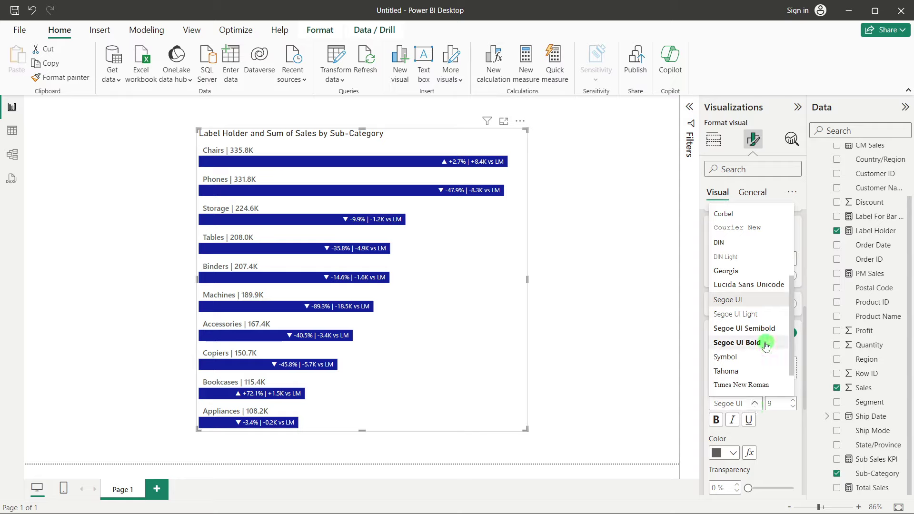
left_click(758, 328)
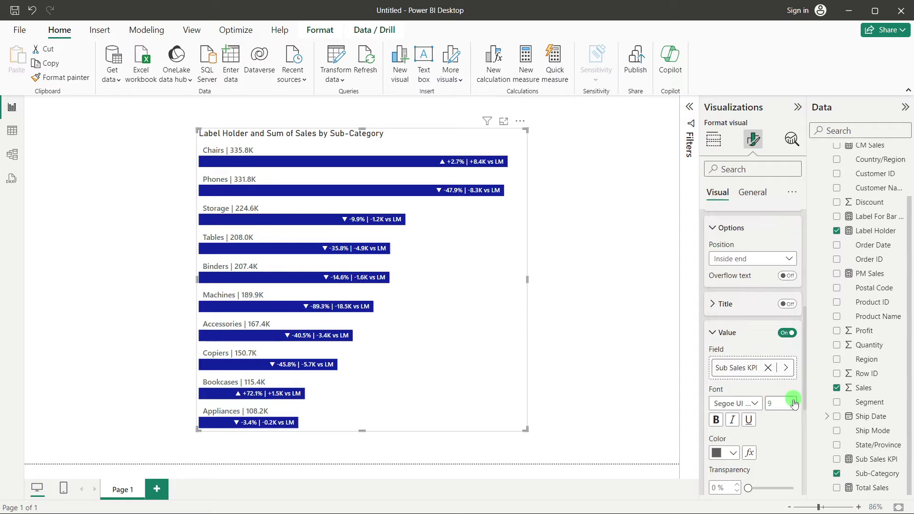
left_click(793, 402)
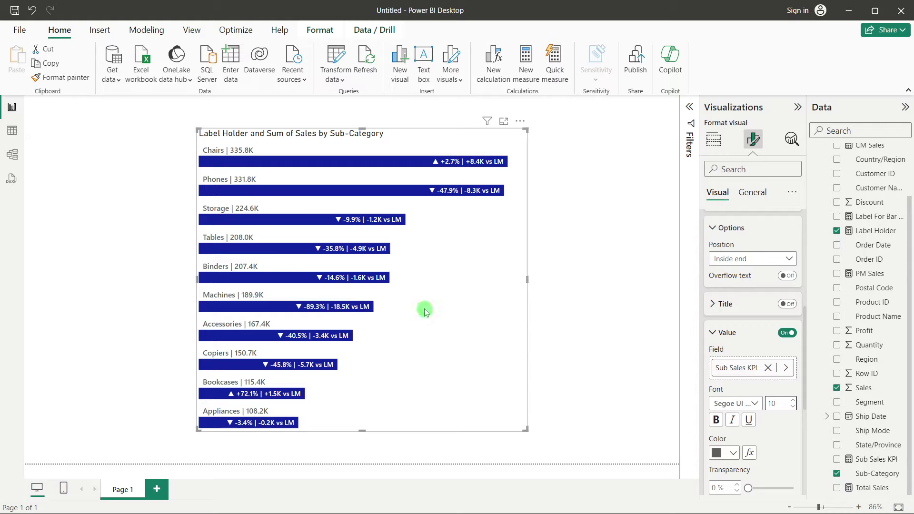
- Target the bar formatting settings at the Sum of Sales series only
scroll(747, 342, "up", 5)
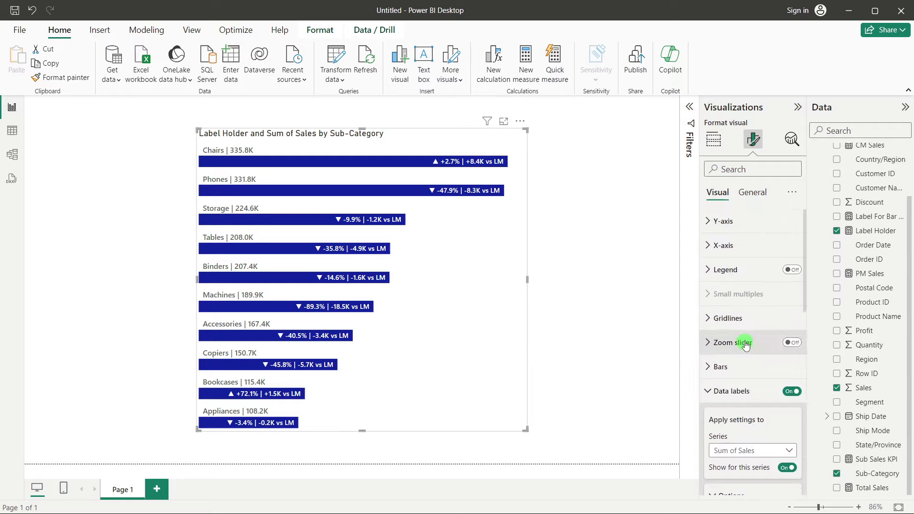
scroll(745, 344, "down", 3)
scroll(790, 299, "up", 3)
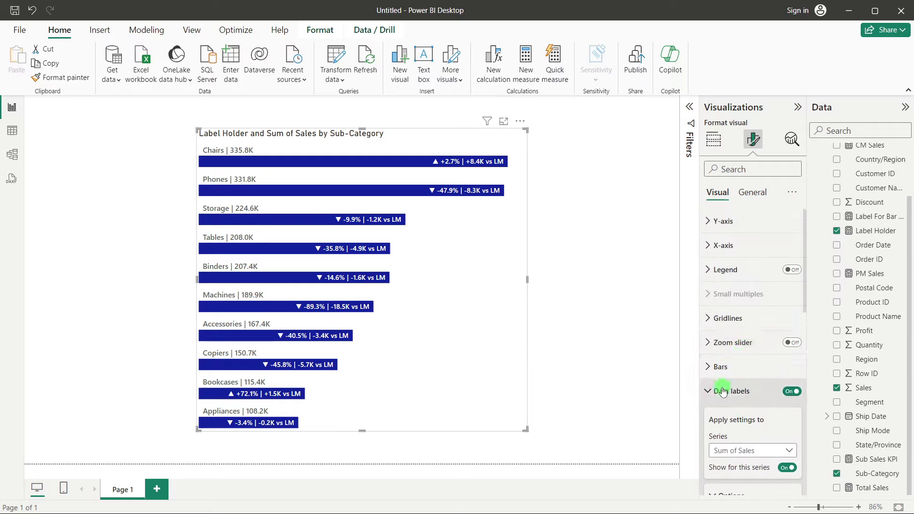
left_click(723, 392)
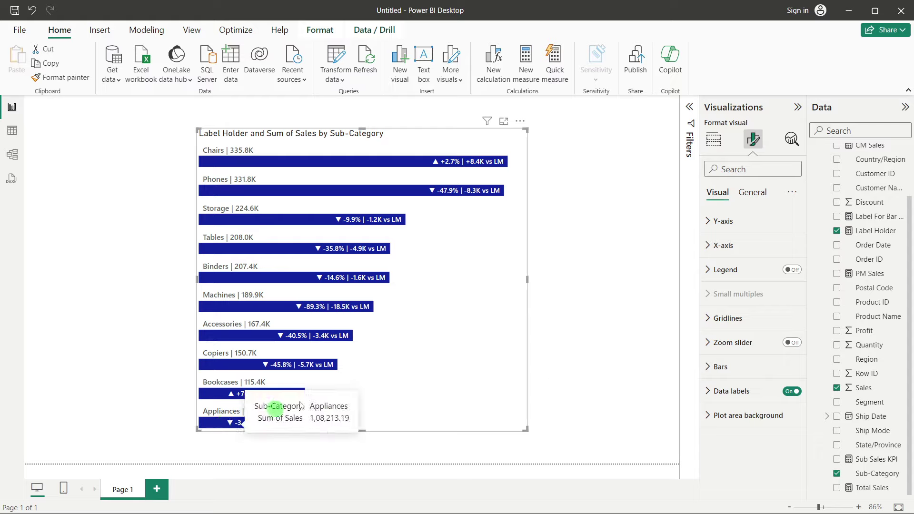
left_click(743, 367)
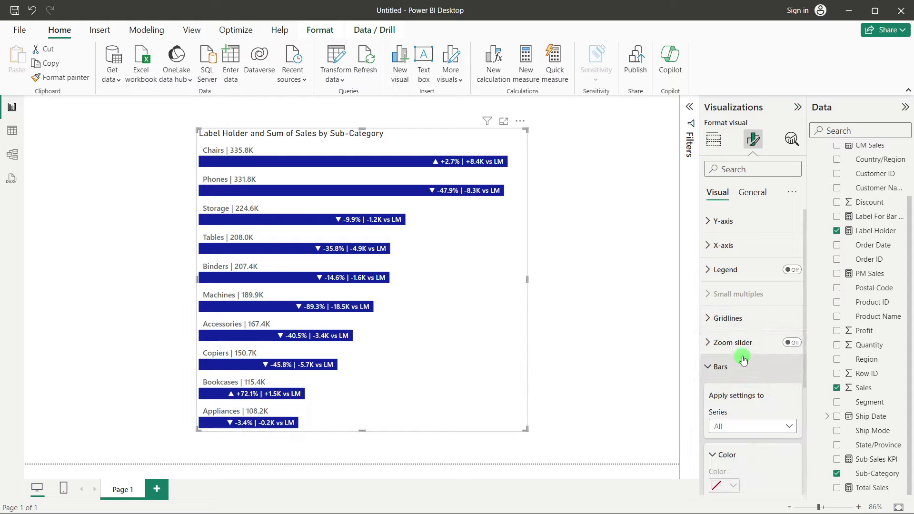
scroll(742, 345, "down", 3)
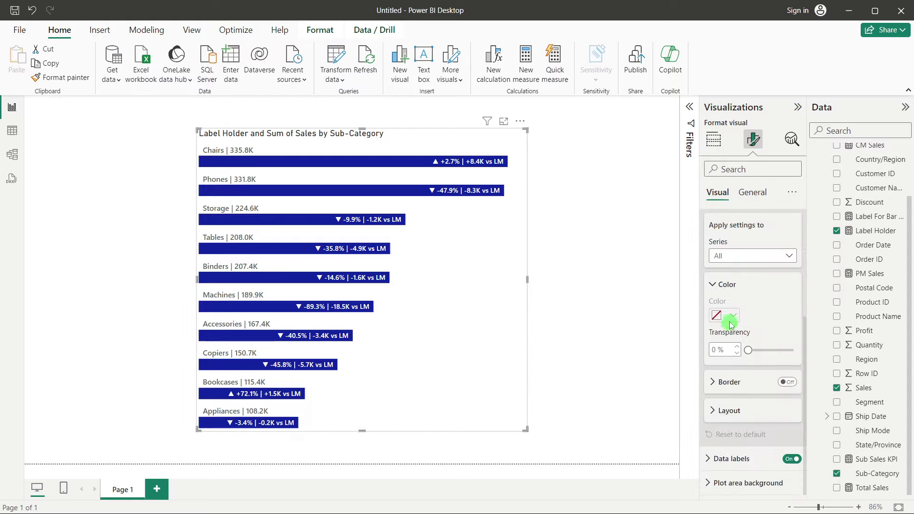
scroll(732, 324, "up", 2)
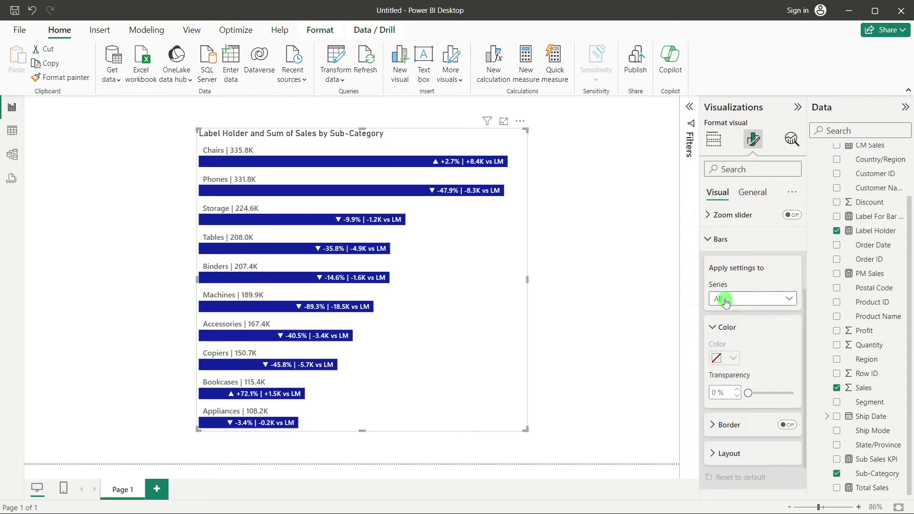
left_click(725, 300)
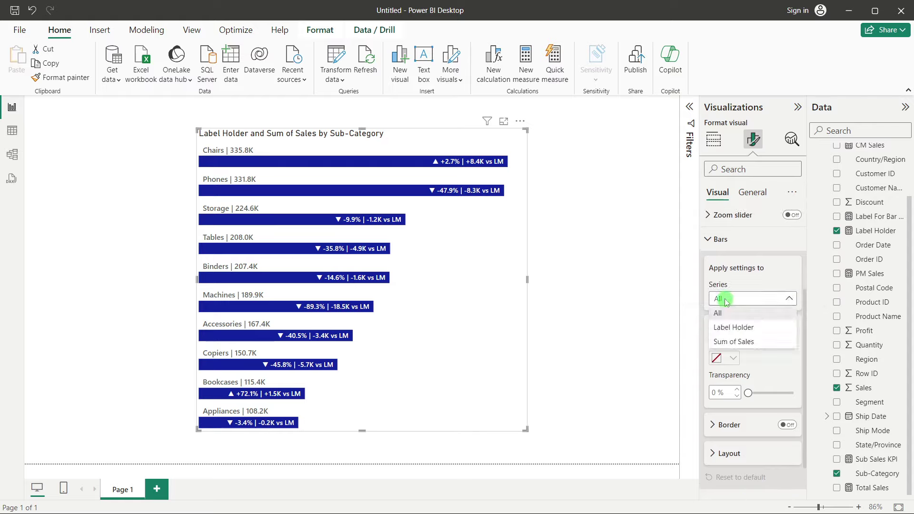
left_click(733, 342)
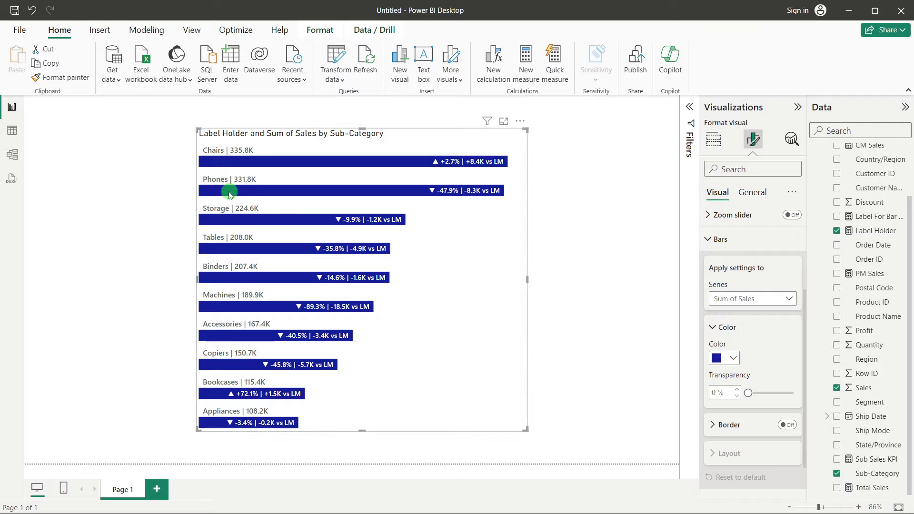
- Try a dark orange-brown and a dark purple theme shade as the Sum of Sales bar color
left_click(725, 360)
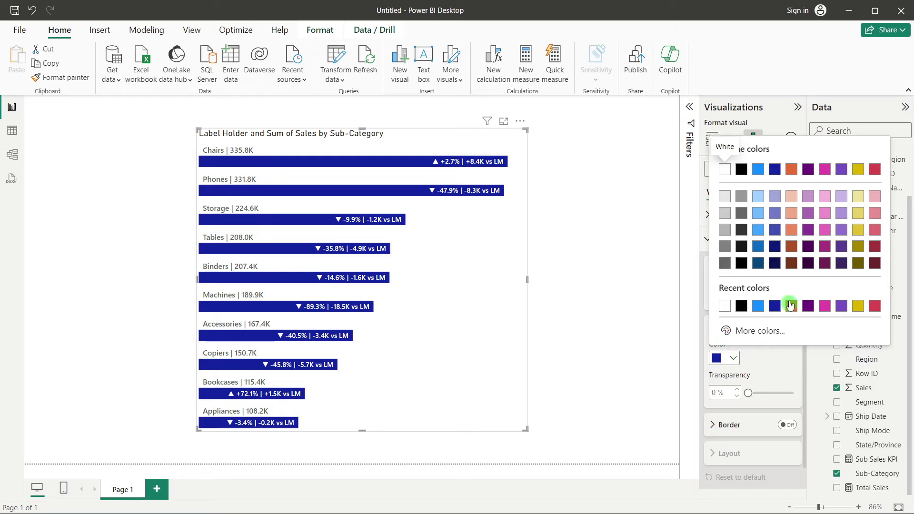
left_click(791, 250)
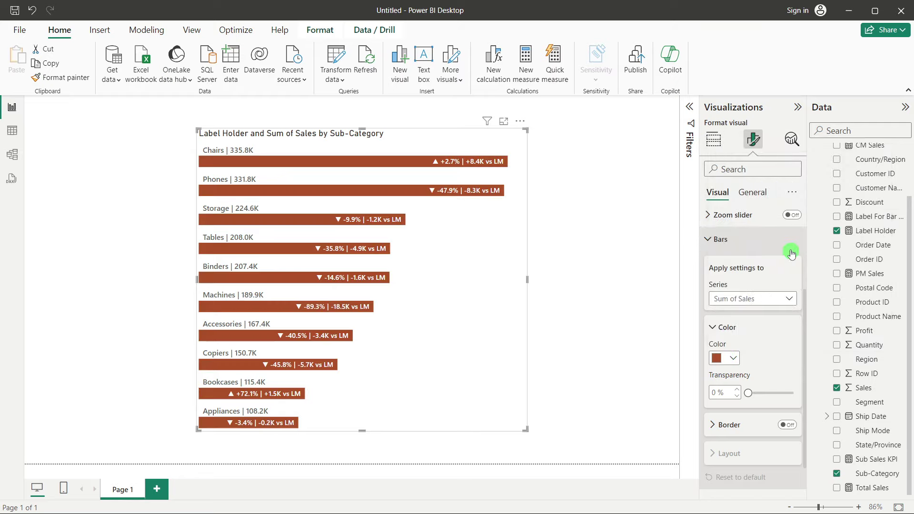
left_click(736, 364)
left_click(839, 252)
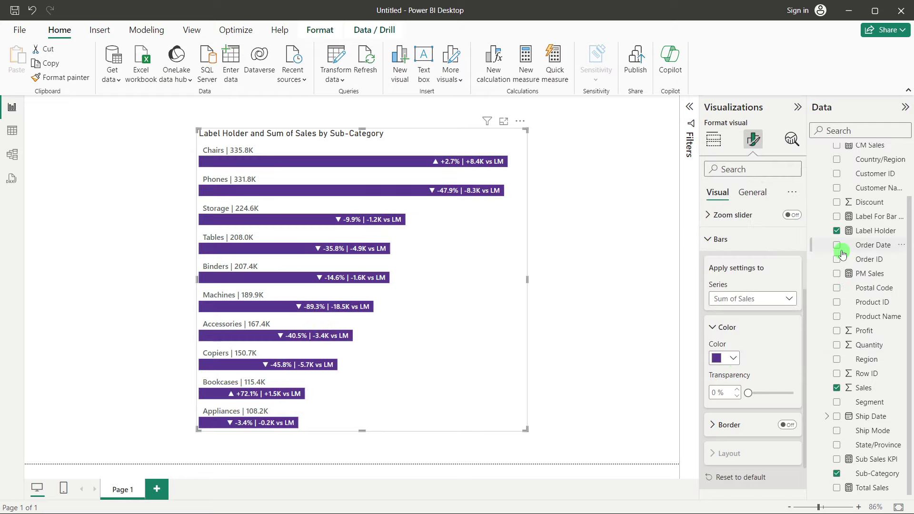
- Color the Sum of Sales bars with the dark magenta theme shade and deselect the chart
left_click(733, 359)
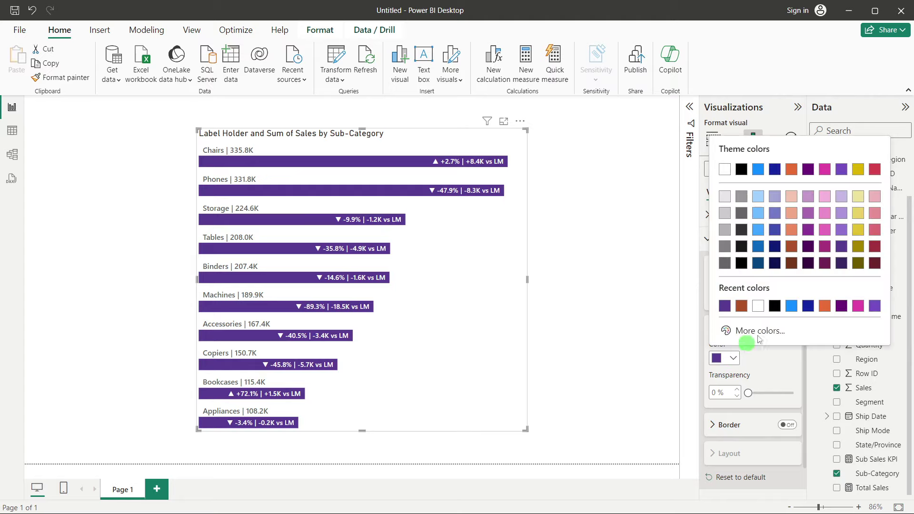
left_click(826, 248)
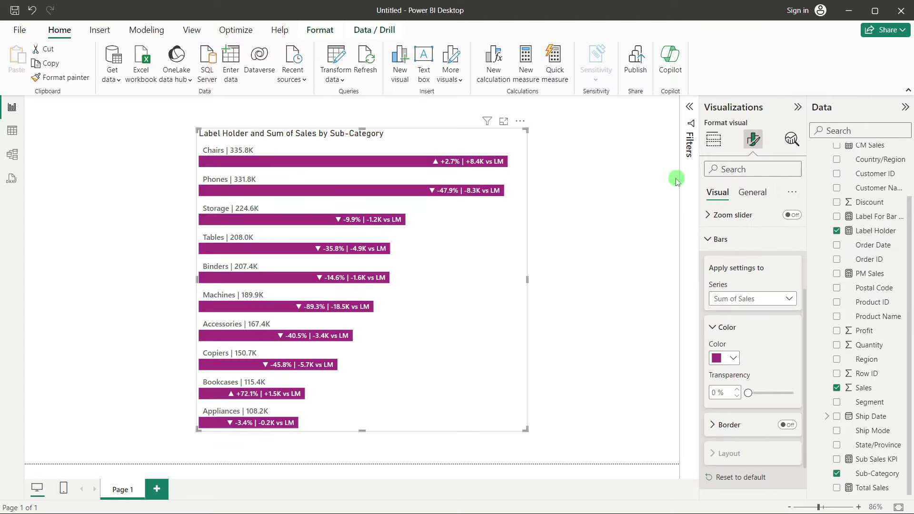
left_click(655, 178)
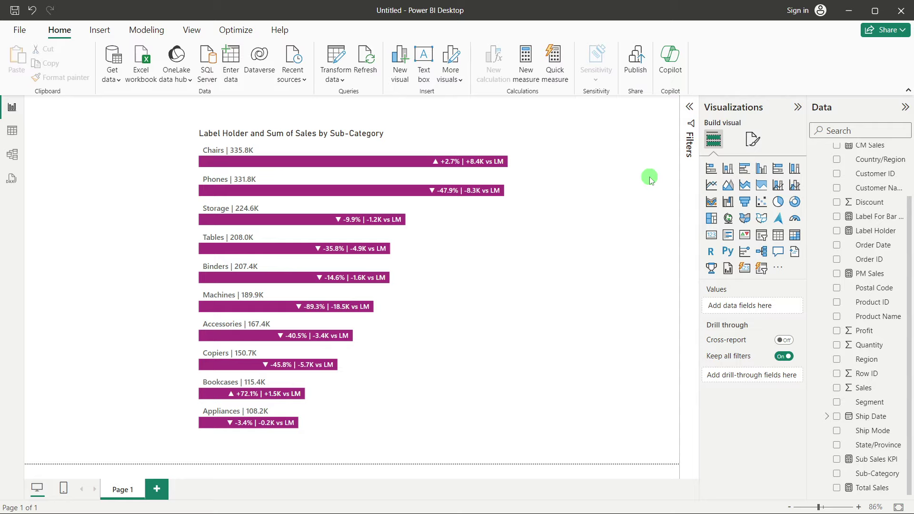
- Shorten the bar chart's title text to "Sum of Sales by Sub-Category" and deselect the chart
left_click(457, 272)
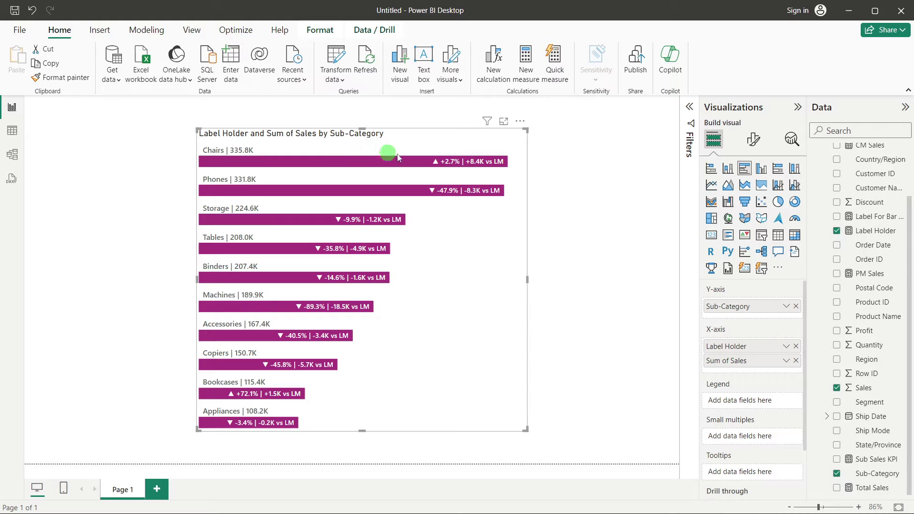
mouse_move(444, 160)
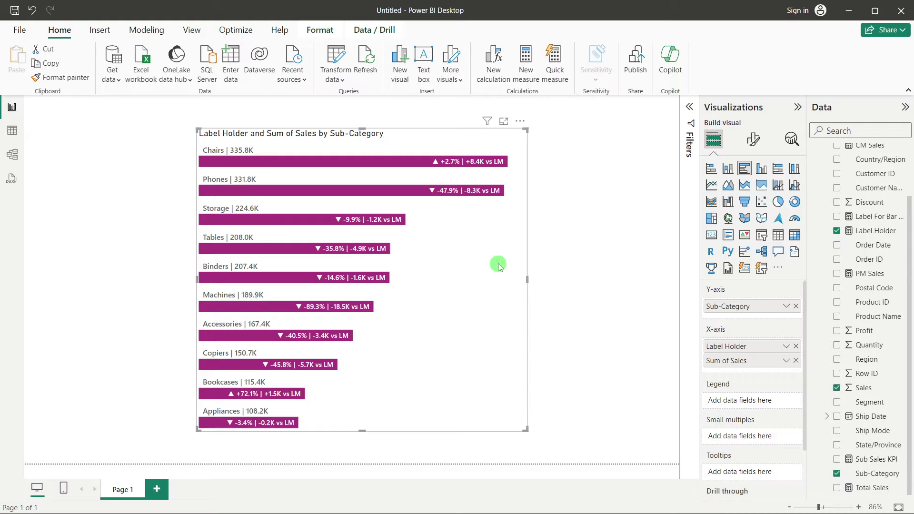
left_click(753, 139)
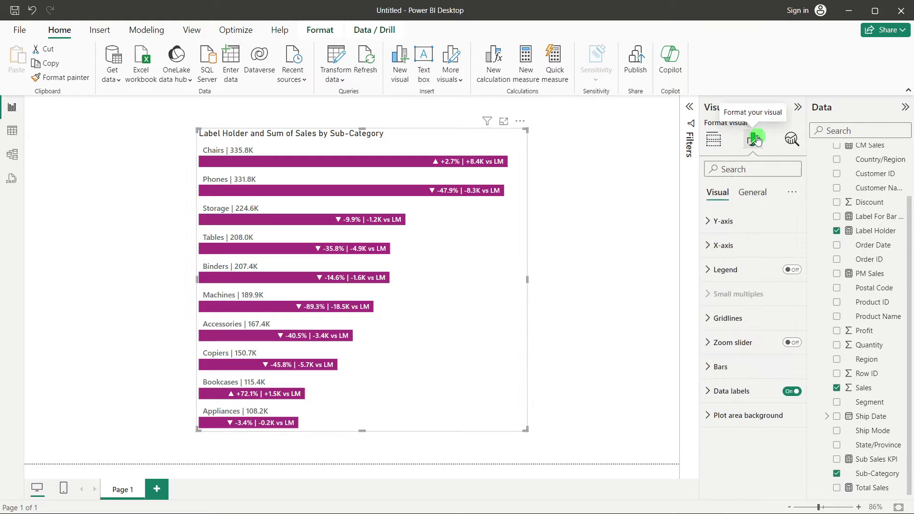
left_click(755, 192)
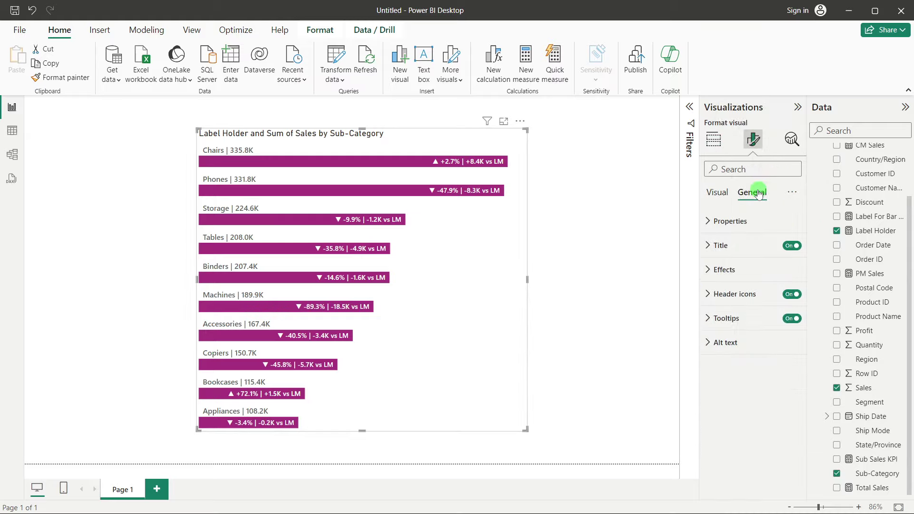
left_click(742, 246)
left_click(767, 306)
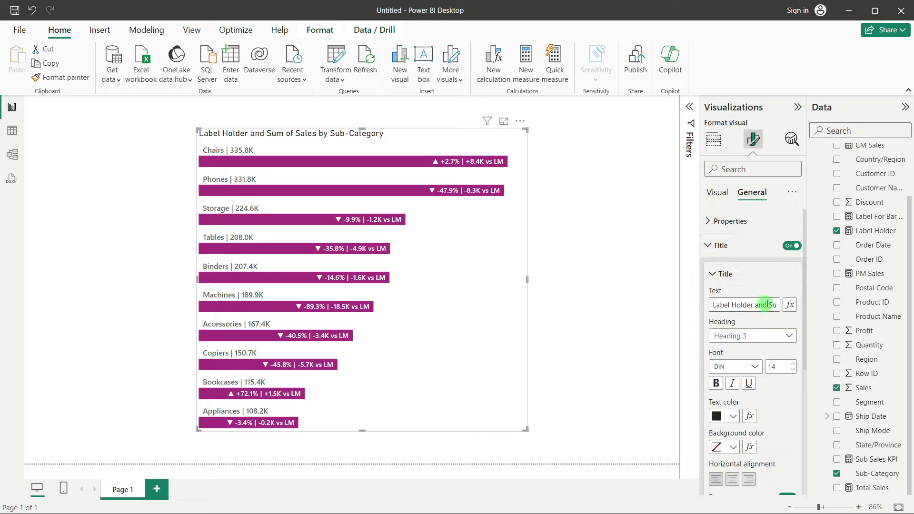
left_click_drag(767, 305, 704, 306)
key("BackSpace")
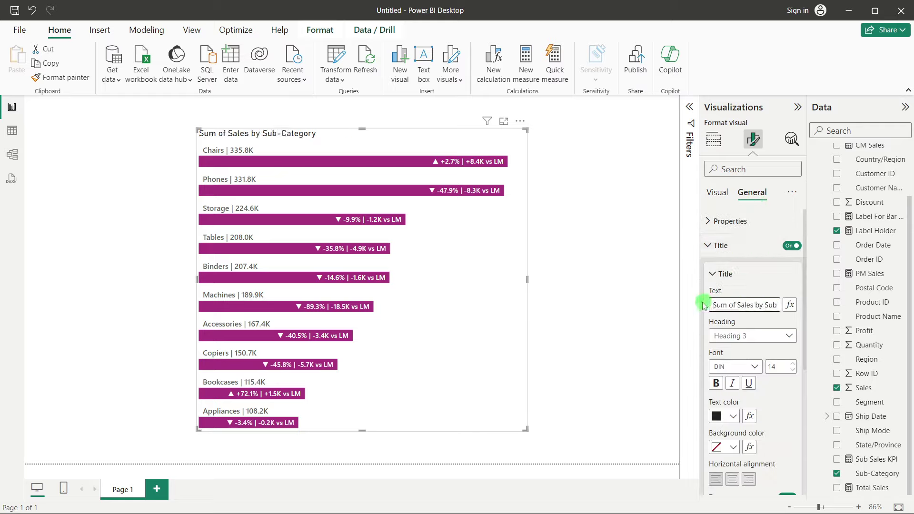
left_click(611, 270)
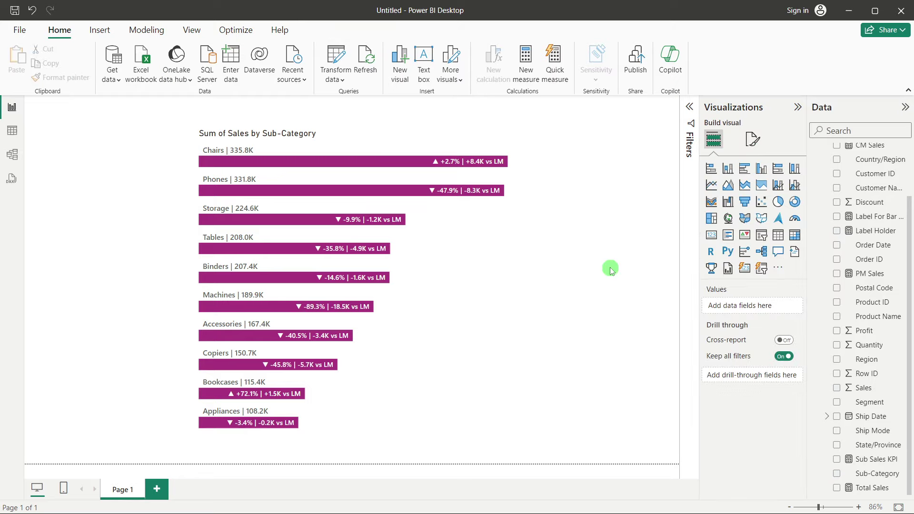